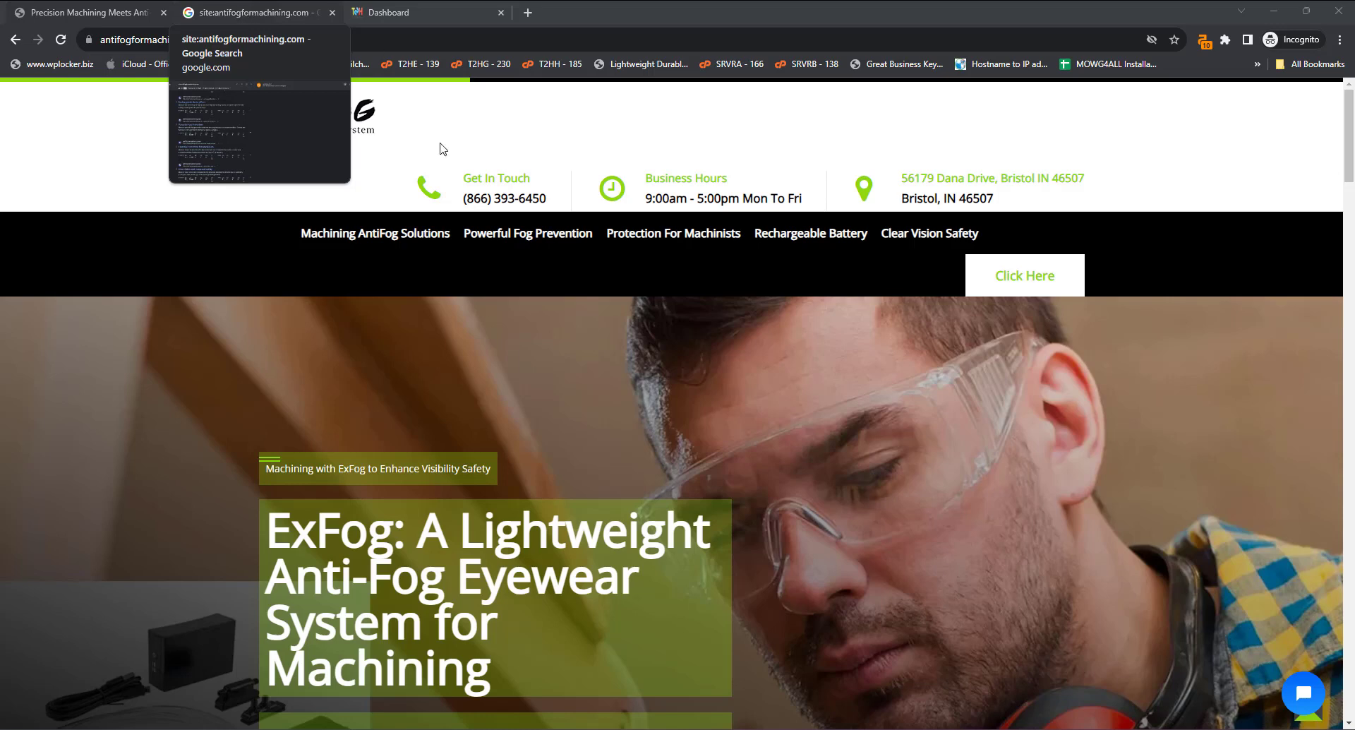
Switch Chrome to the Google results tab for site:antifogformachining.com.
click(156, 142)
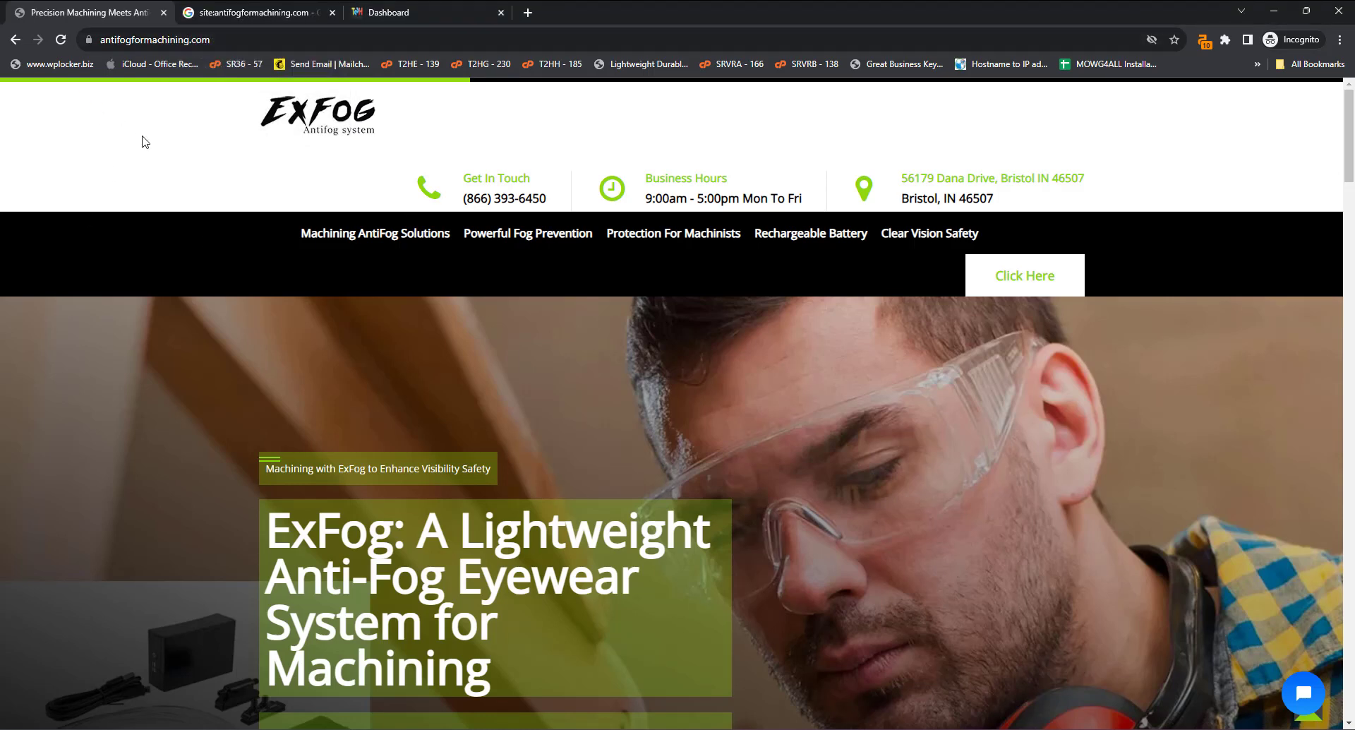
click(248, 14)
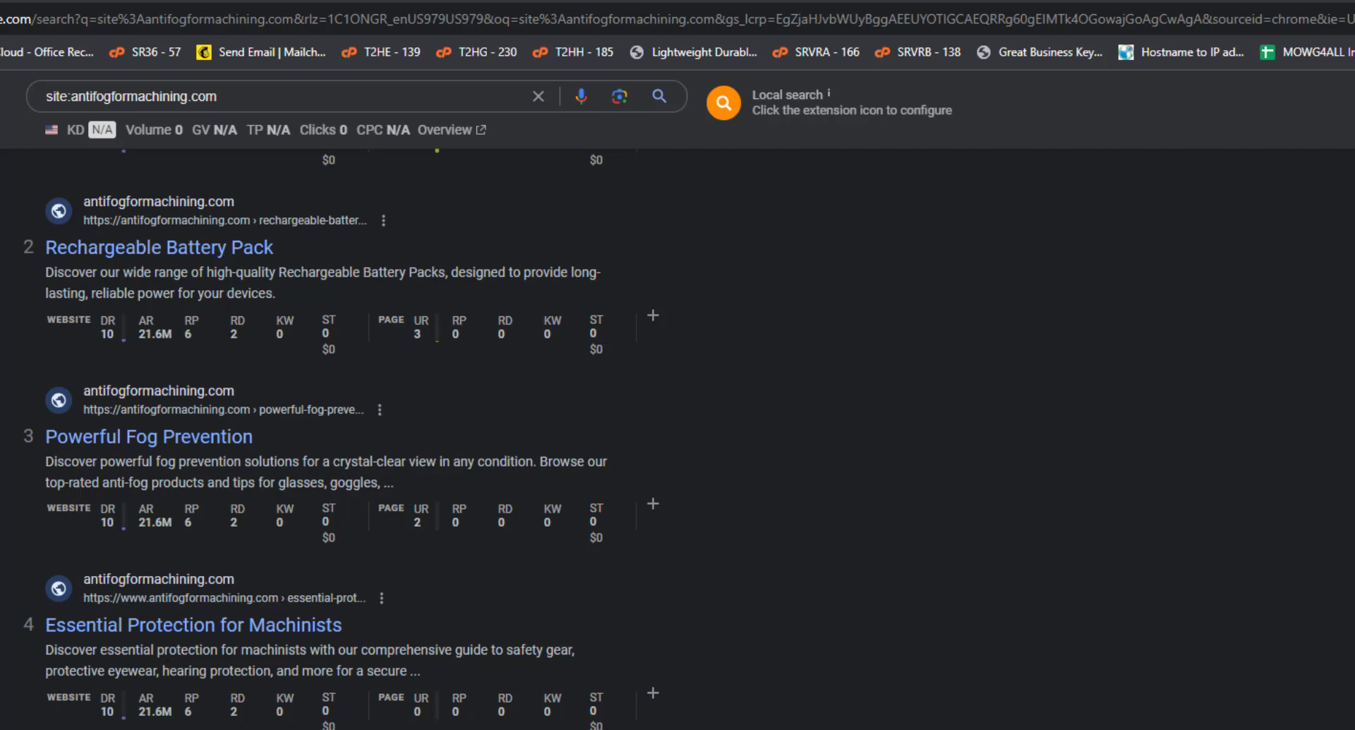
Review the site's indexed Google results, then move to the CMS admin dashboard tab.
mouse_move(362, 338)
click(416, 1)
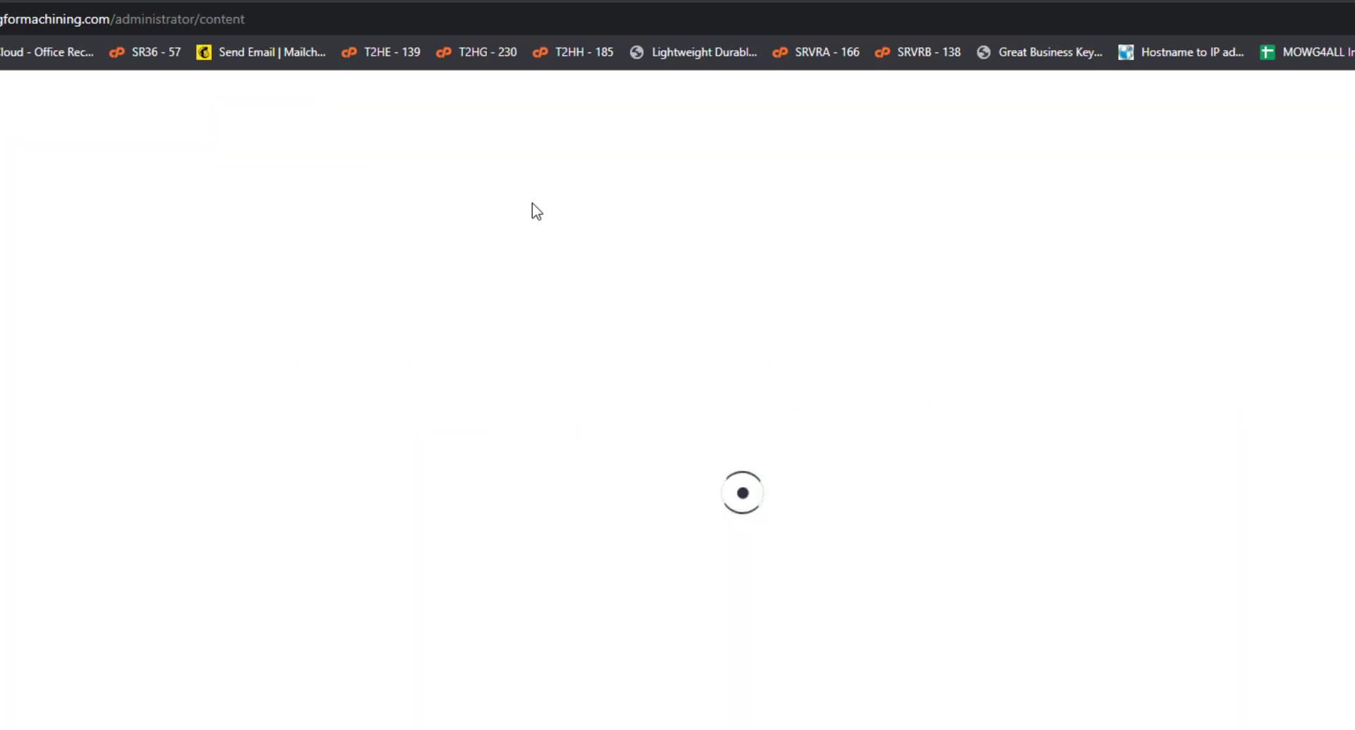
Scroll Manage Pages and edit the Machining AntiFog Solutions home page (index.html).
scroll(70, 418, down, 3)
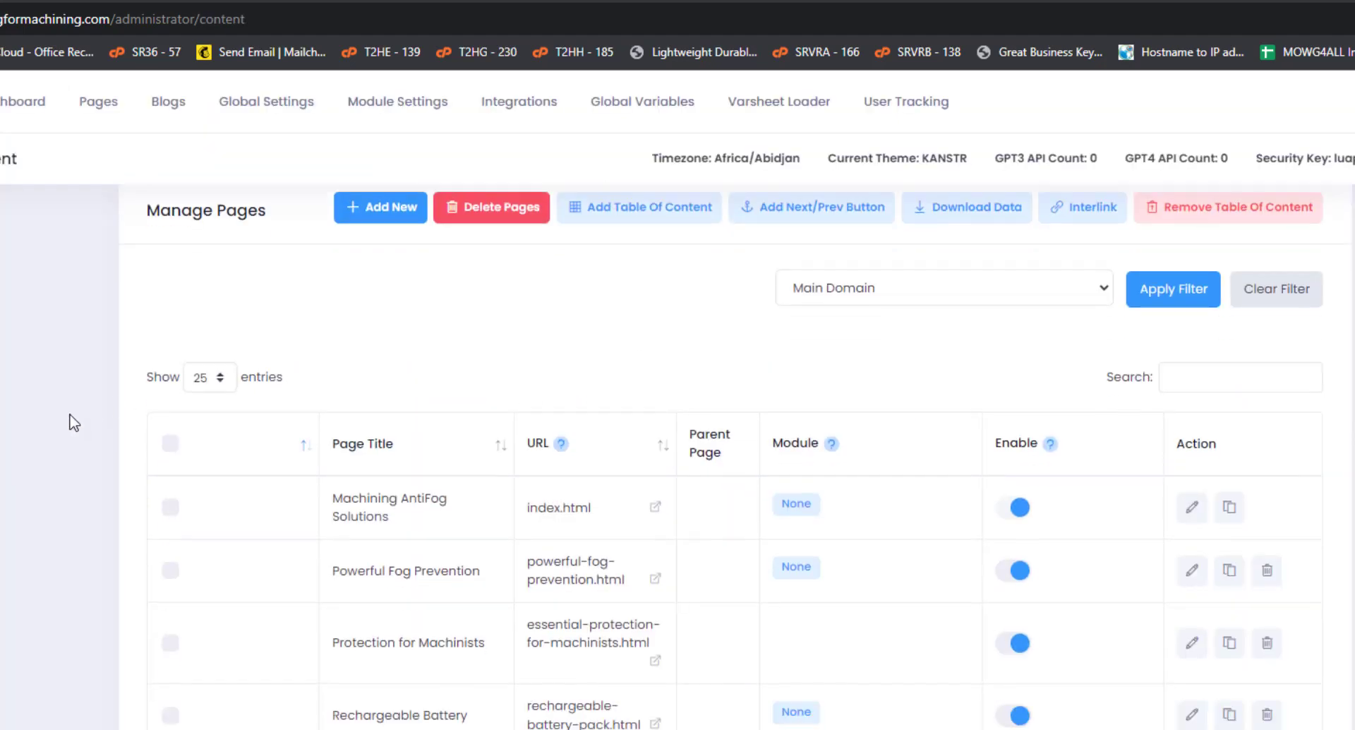
scroll(74, 422, down, 10)
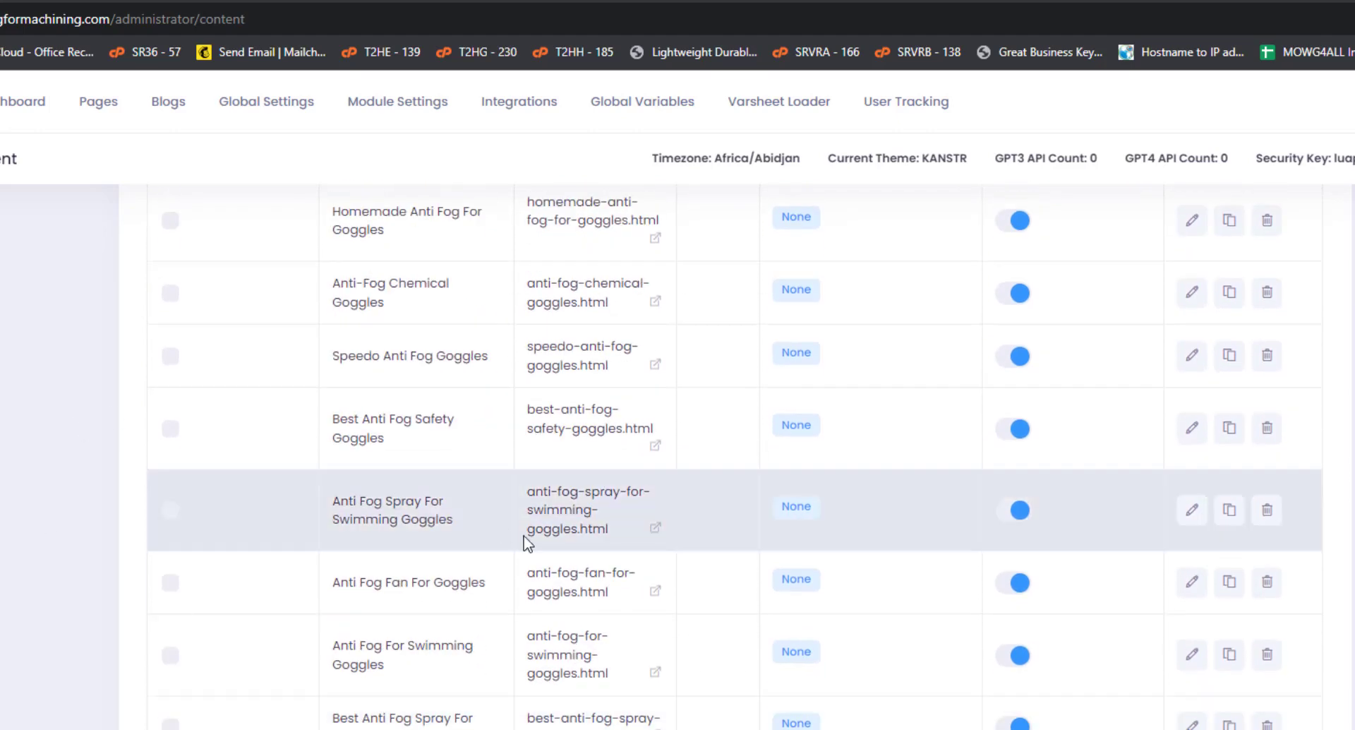
scroll(527, 538, up, 10)
scroll(531, 544, up, 4)
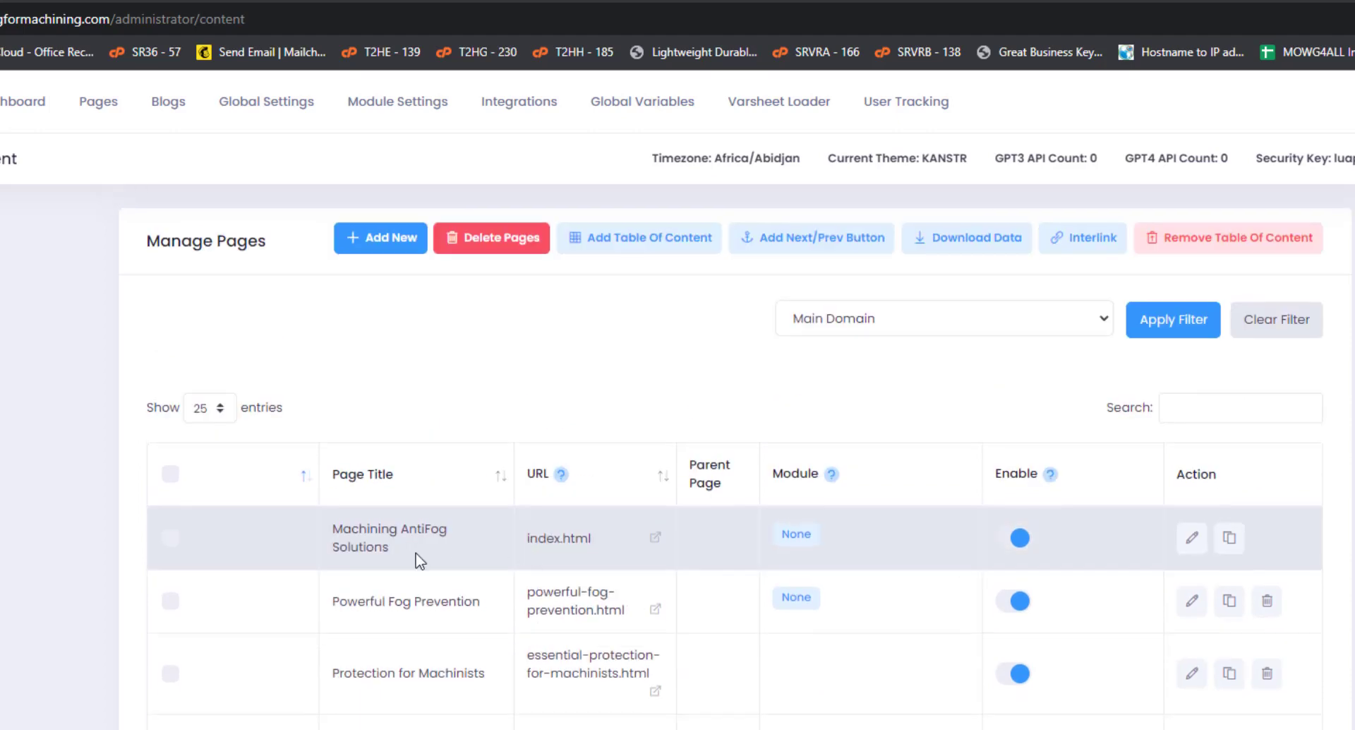
click(1192, 543)
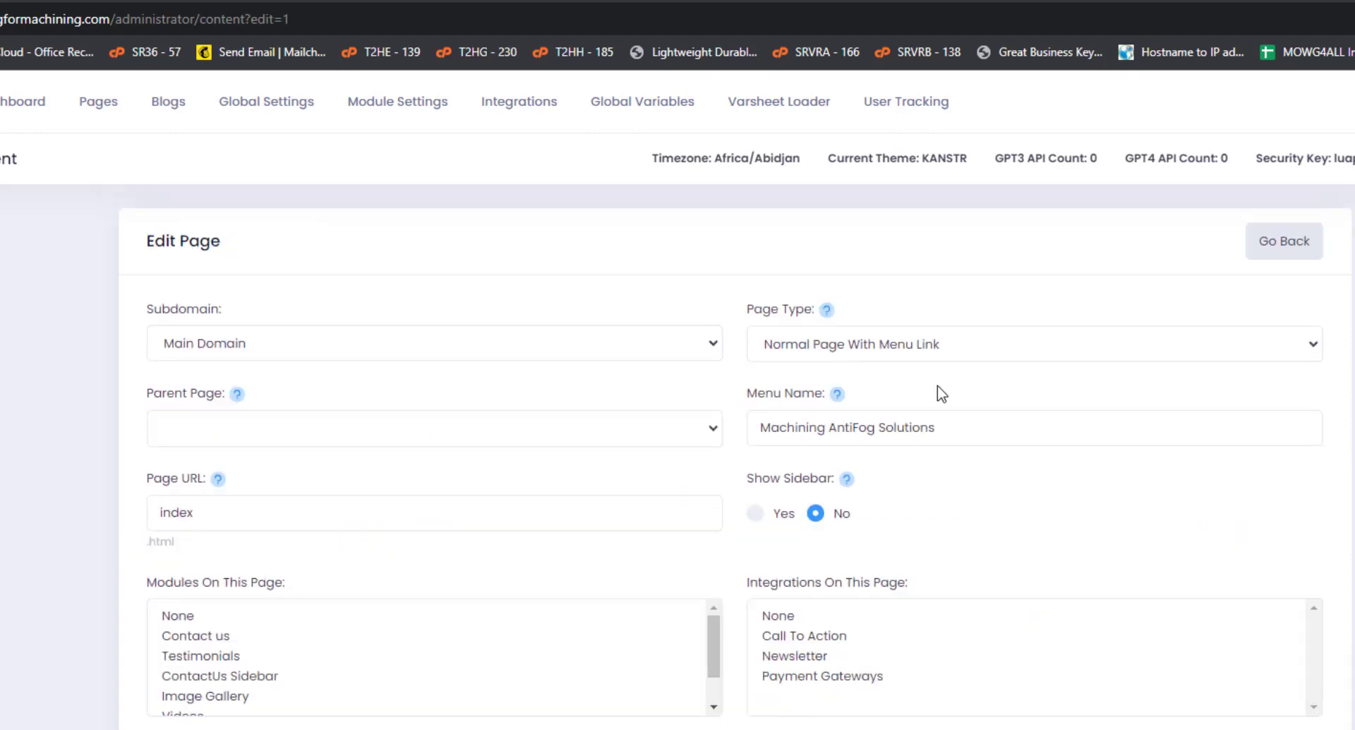
Append '| Call Us Now:' plus a phone number to the home page's browser title.
scroll(351, 441, down, 4)
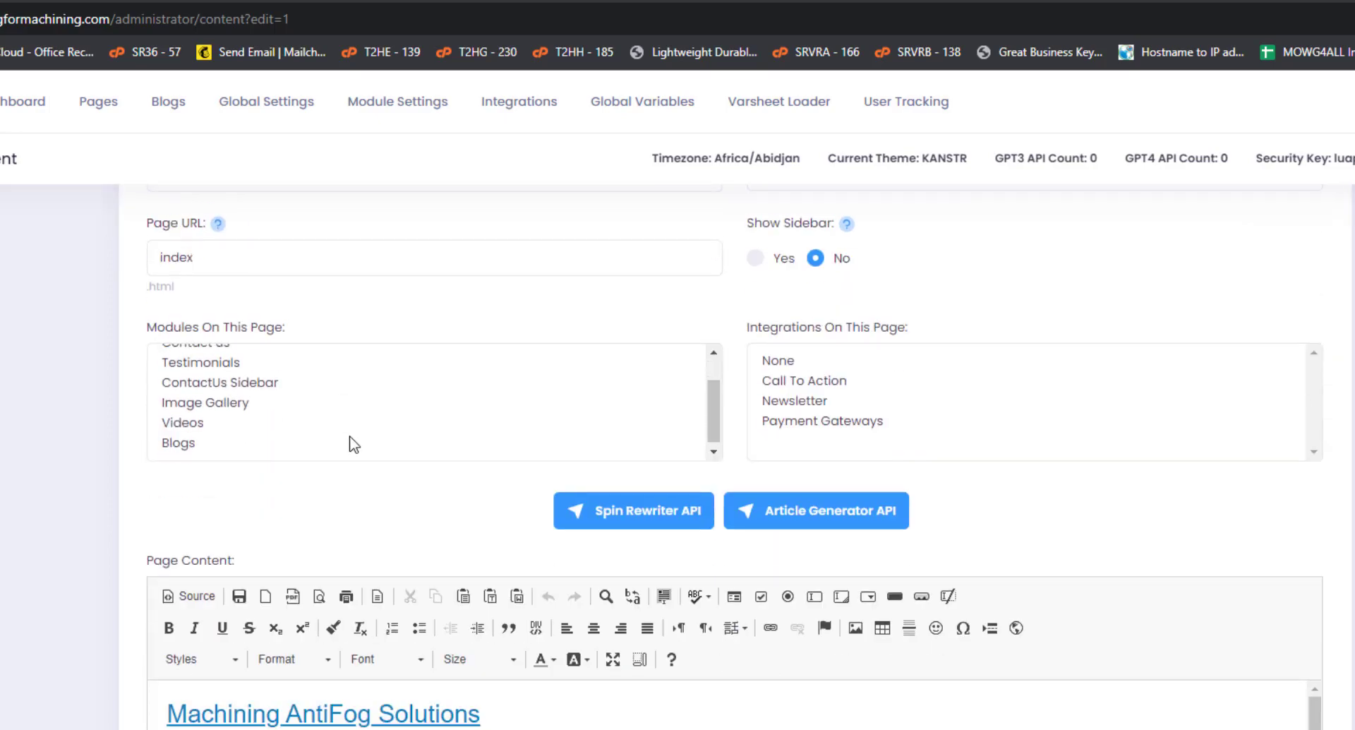
scroll(53, 469, down, 12)
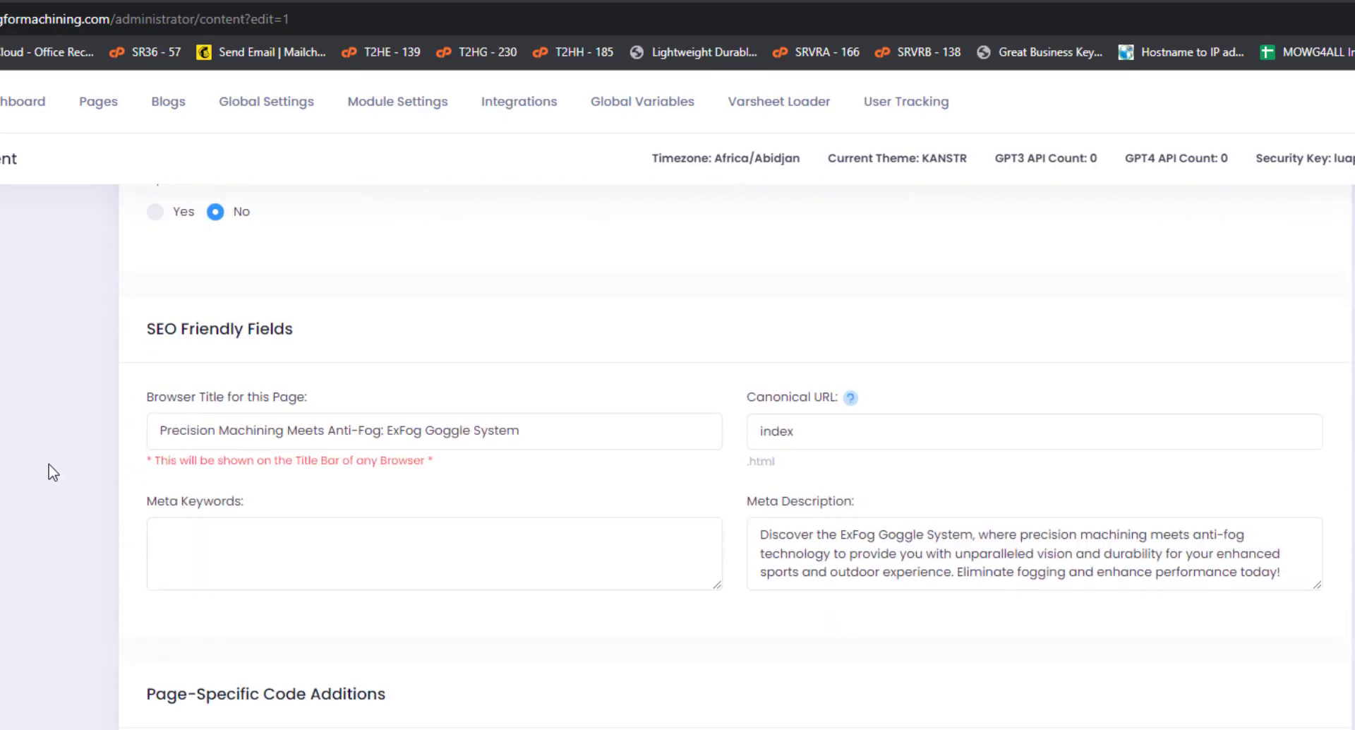
click(555, 430)
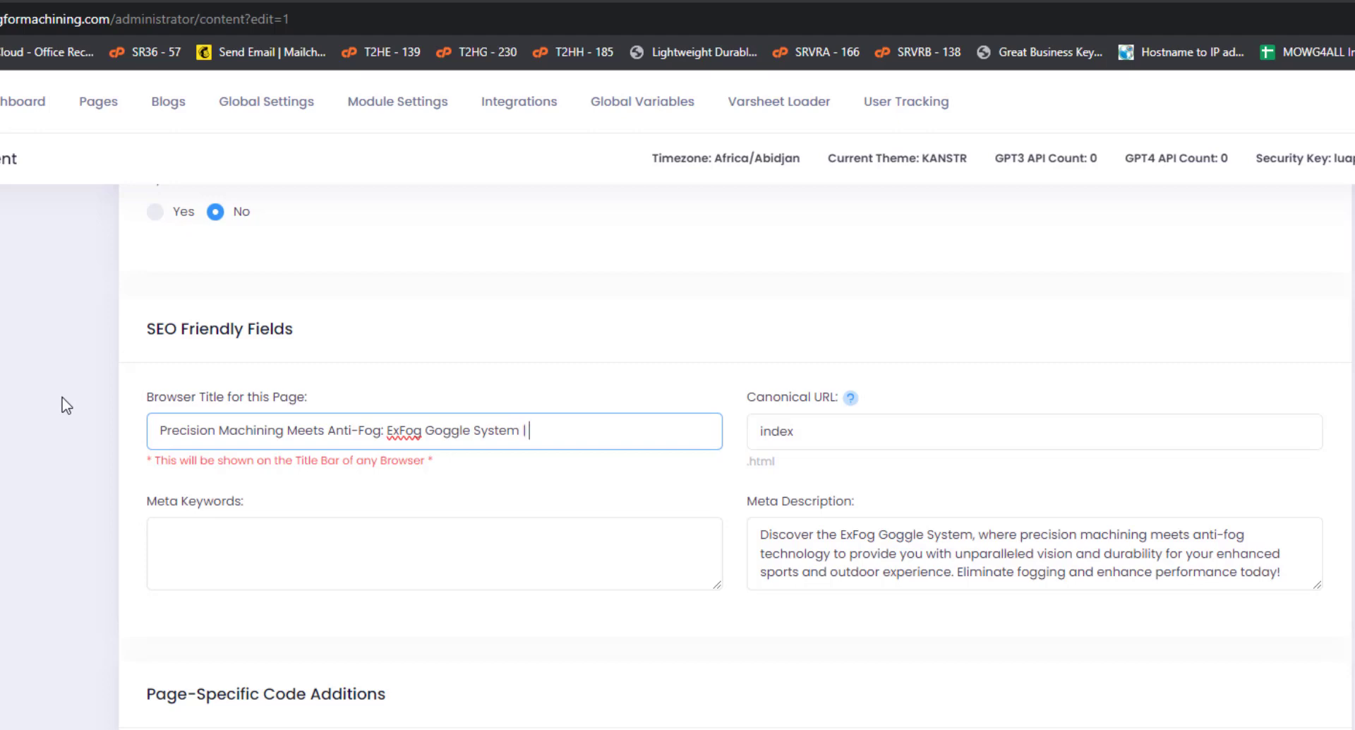
text(| ExFog)
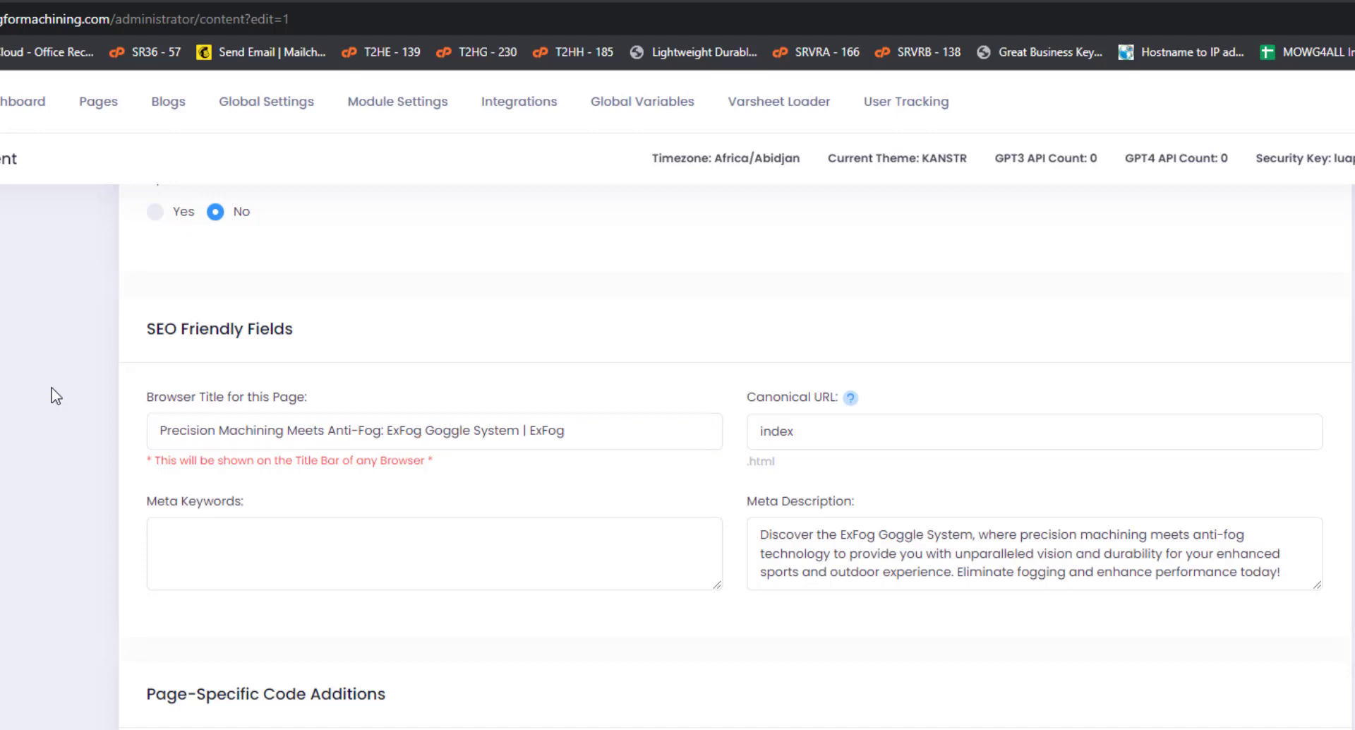
double_click(552, 432)
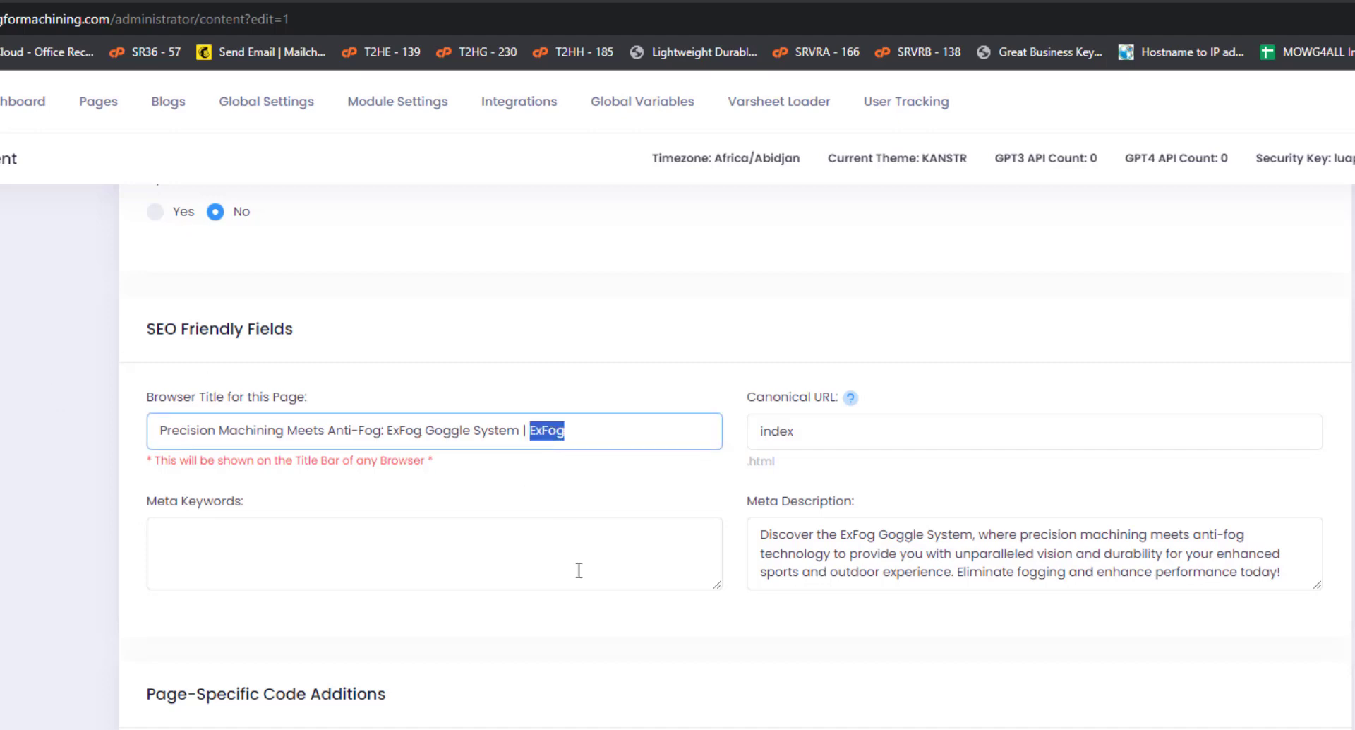
text(Call Us N)
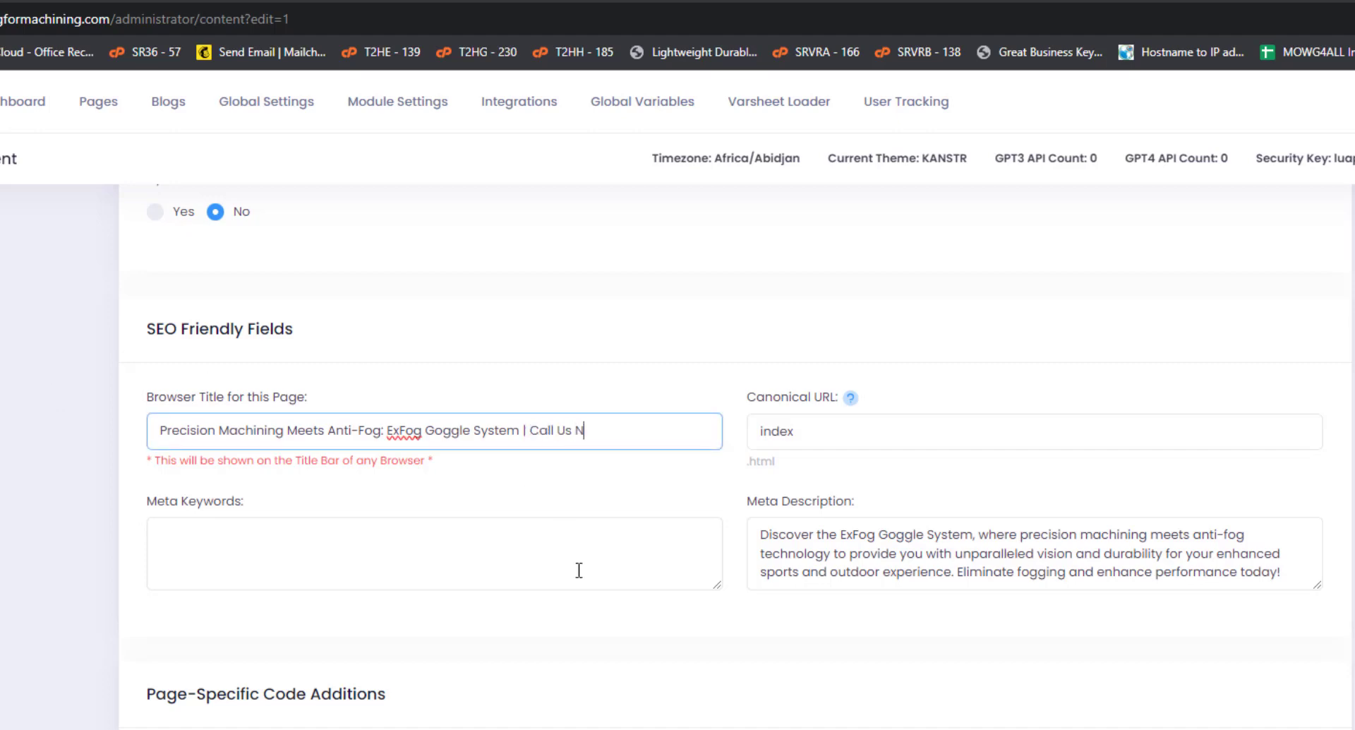
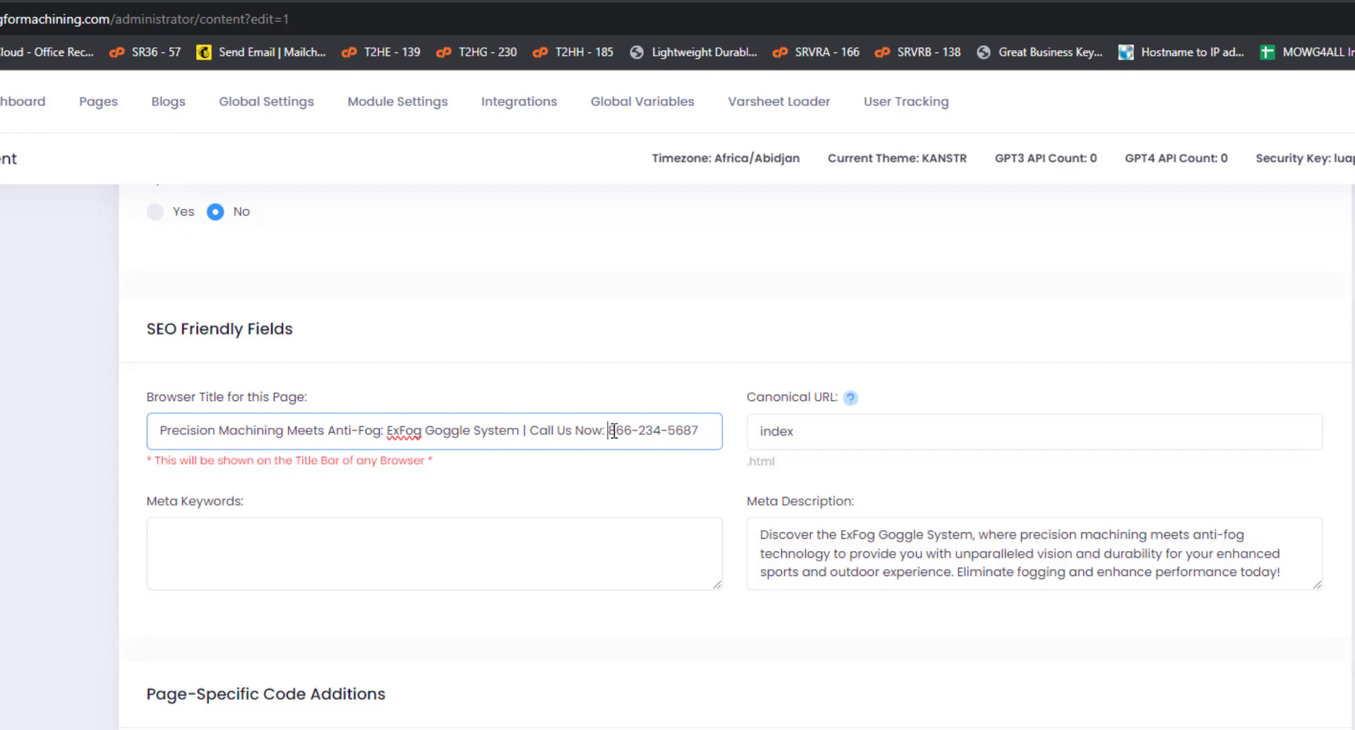
Replace the typed phone number in the browser title with the [%PHONE%] placeholder.
drag(611, 430, 728, 435)
key(BackSpace)
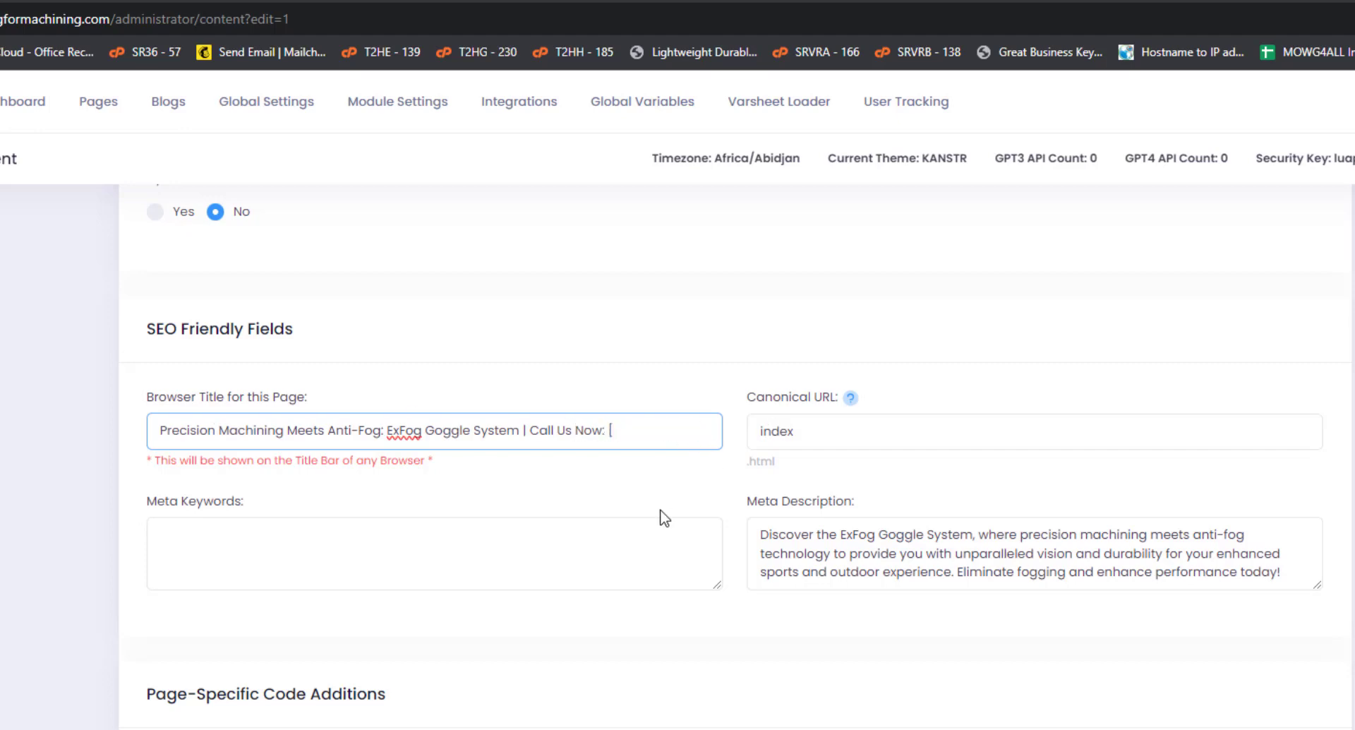
text([%PHONE%])
click(2, 437)
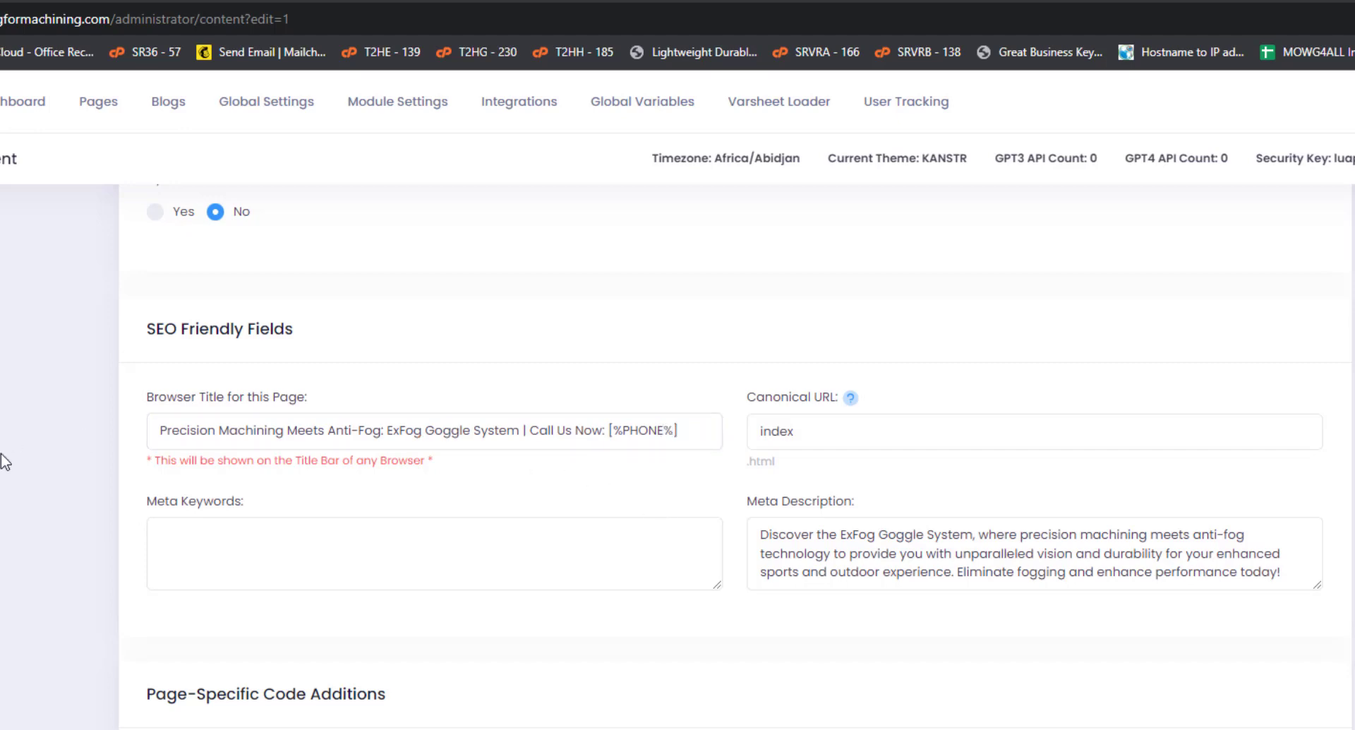
scroll(3, 455, down, 1)
mouse_move(521, 304)
mouse_down()
mouse_move(695, 305)
mouse_move(520, 305)
mouse_up()
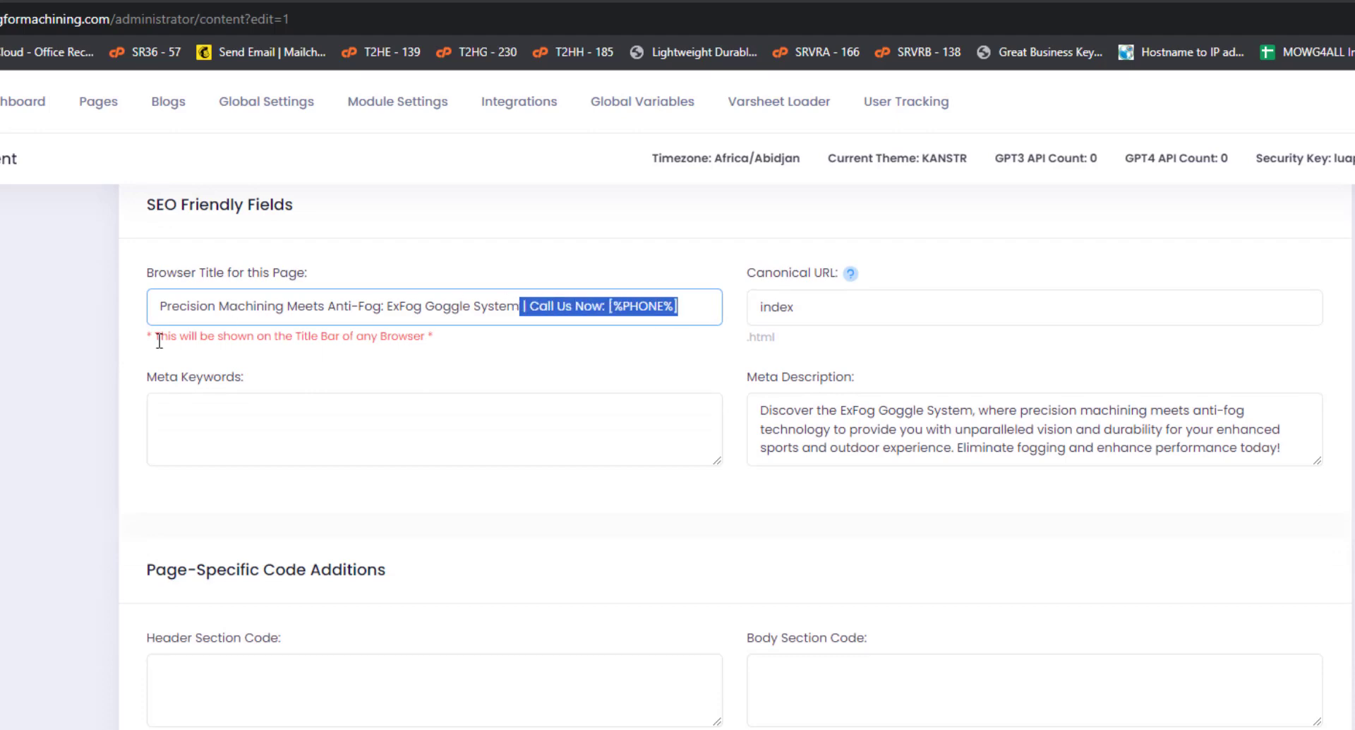
click(32, 390)
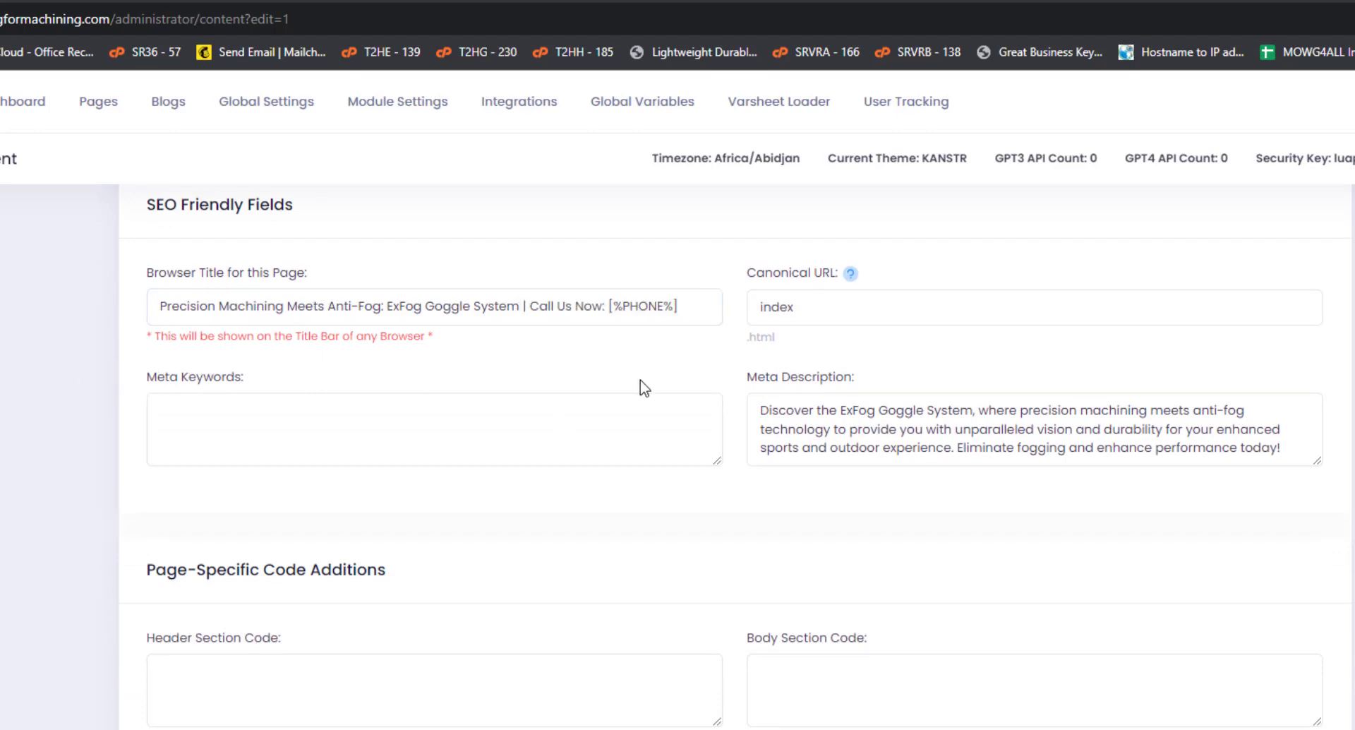
Return from the edit form to the Manage Pages list and scroll through it.
key(alt+Left)
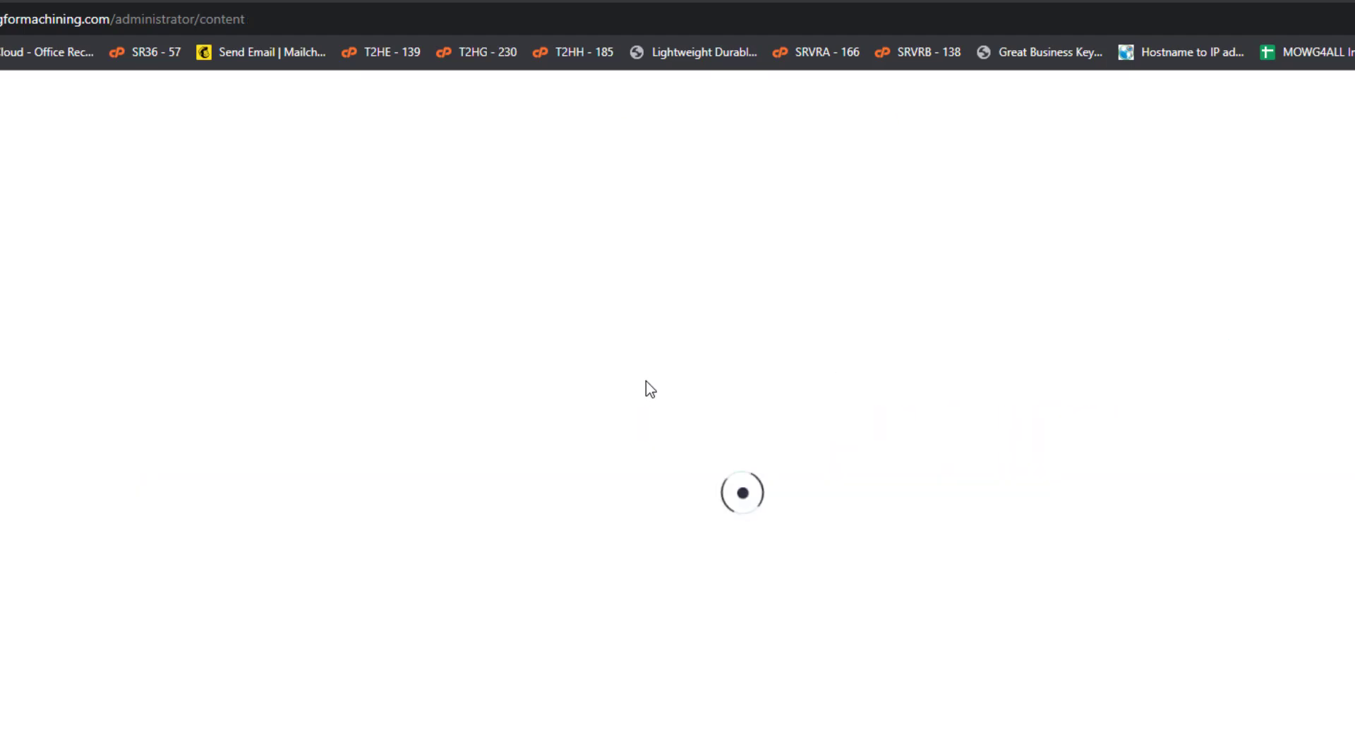
scroll(645, 381, down, 5)
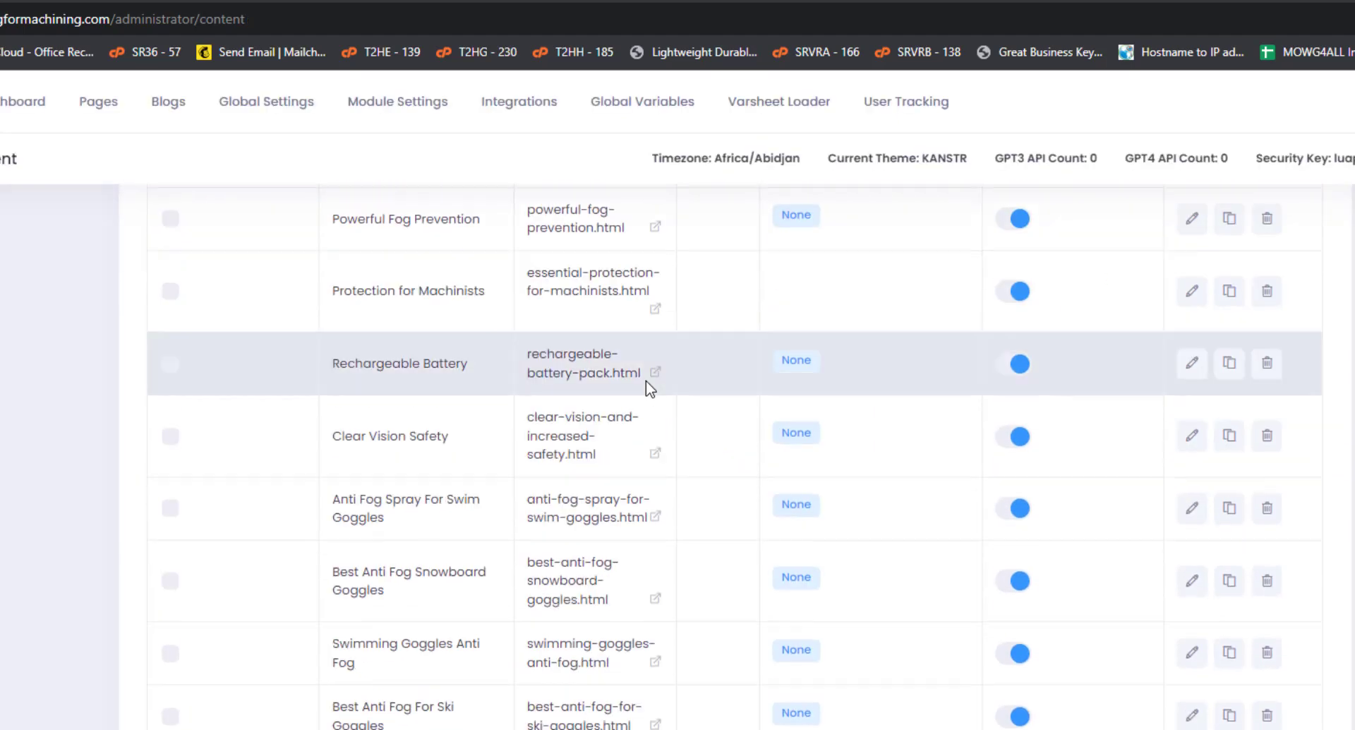
scroll(647, 374, up, 3)
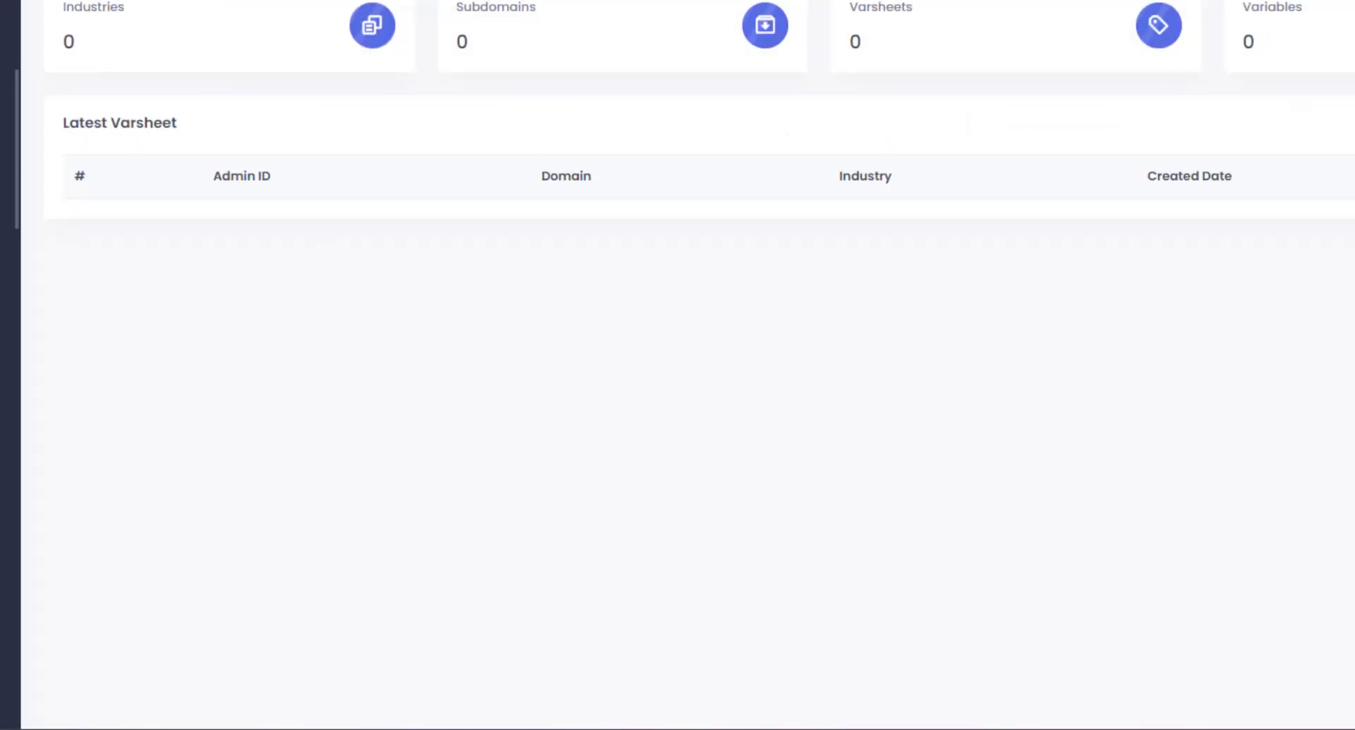
Fetch antifogformachining.com's pages with Fix Menu and save them as pages-list.xlsx.
click(72, 312)
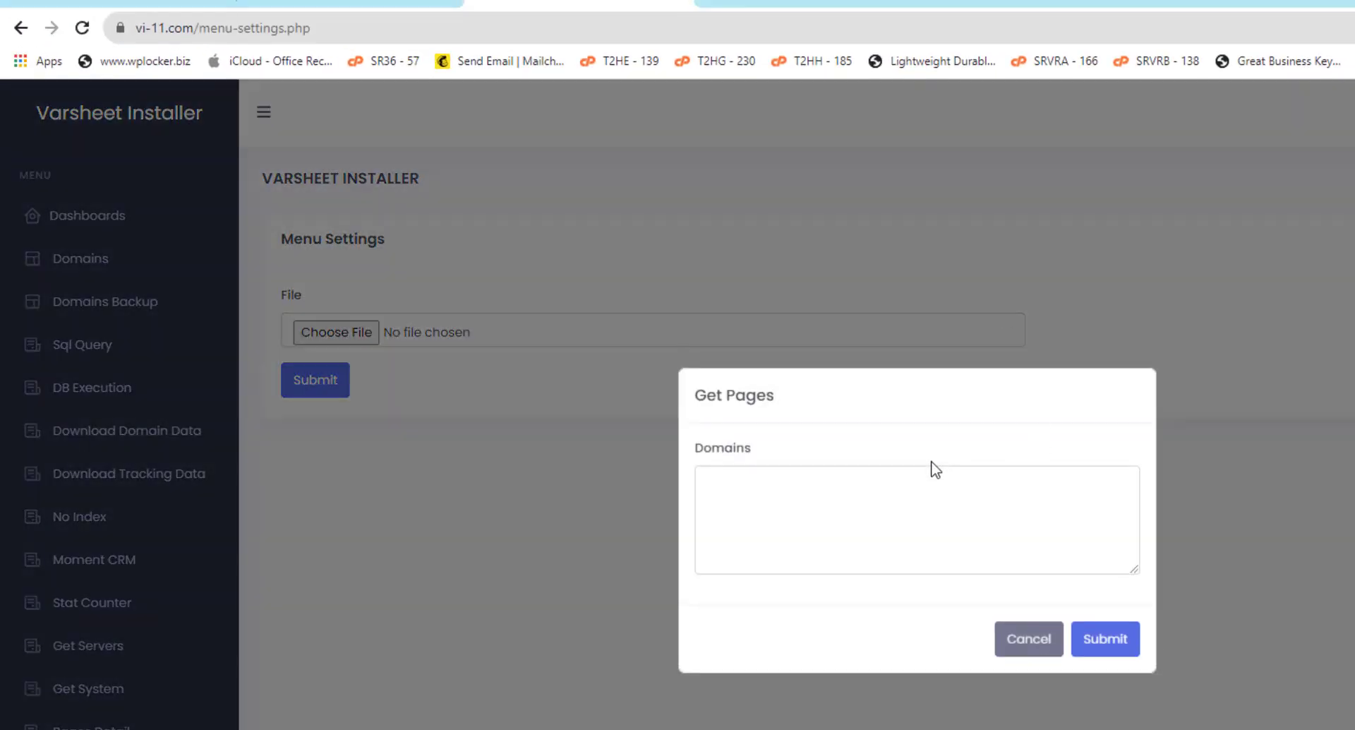
click(925, 534)
text(antifogformachining.com)
click(1105, 638)
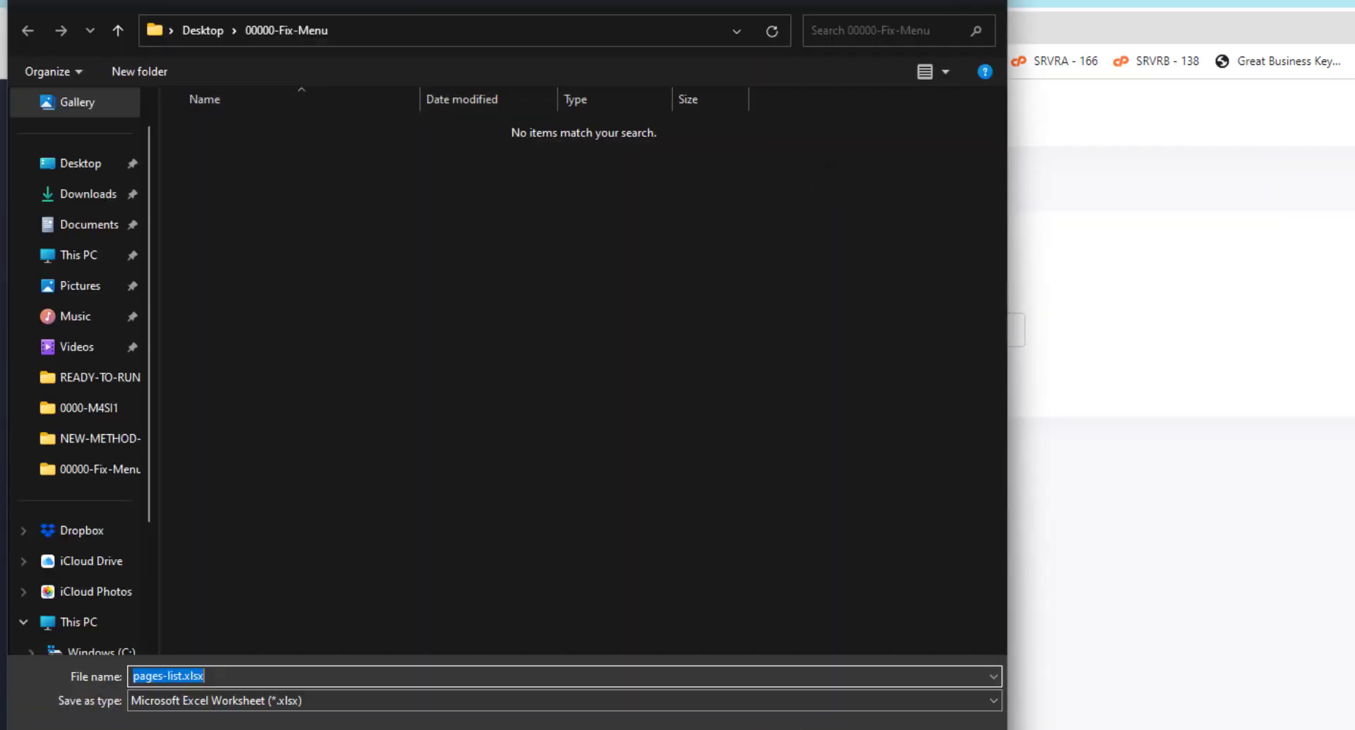
key(Return)
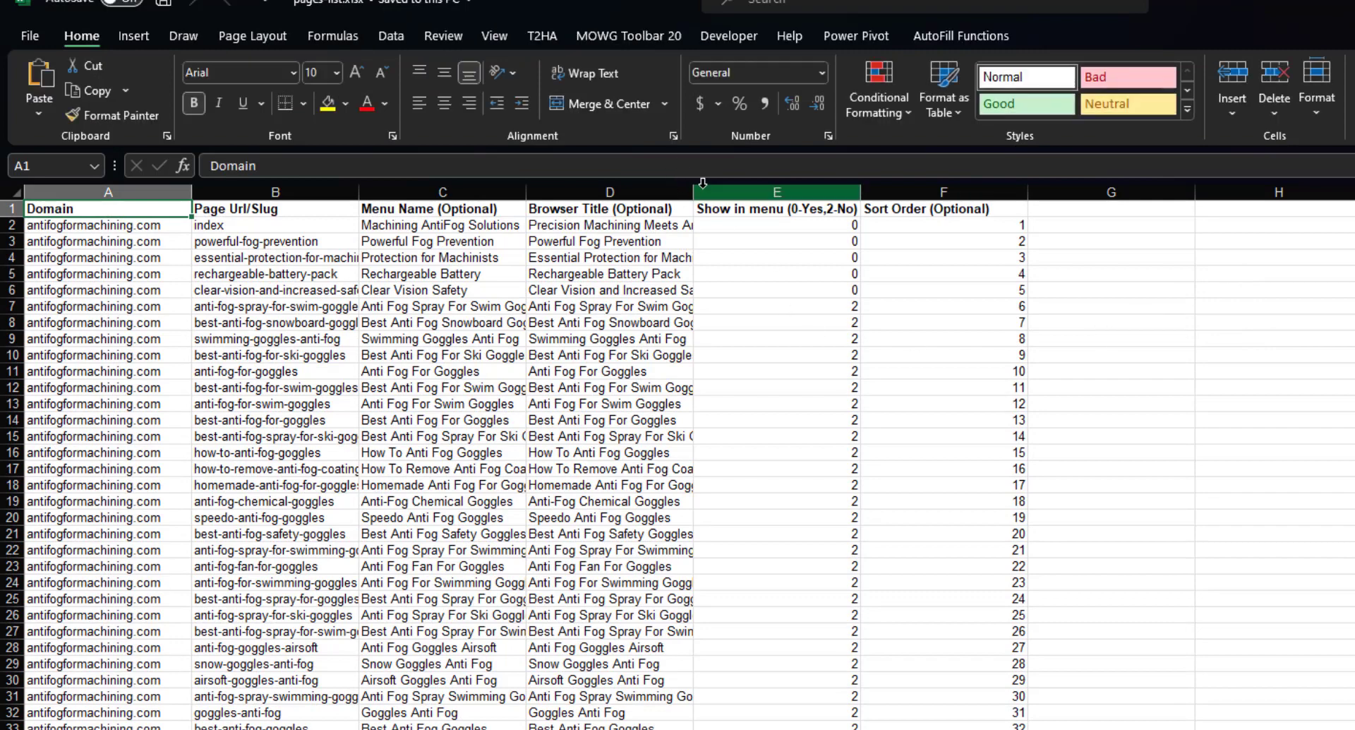
AutoFit the Browser Title column and inspect the Call Us Now part of D2's title.
click(674, 191)
double_click(693, 191)
click(940, 420)
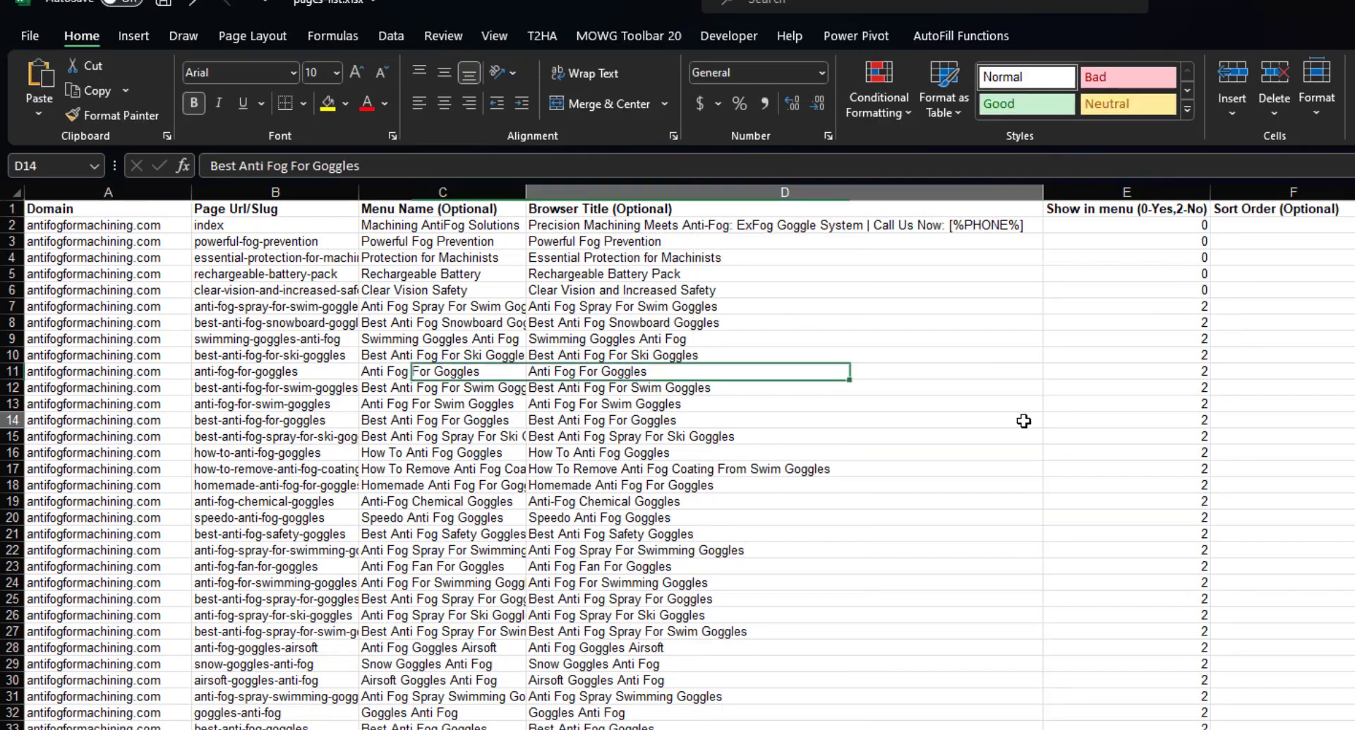
click(706, 224)
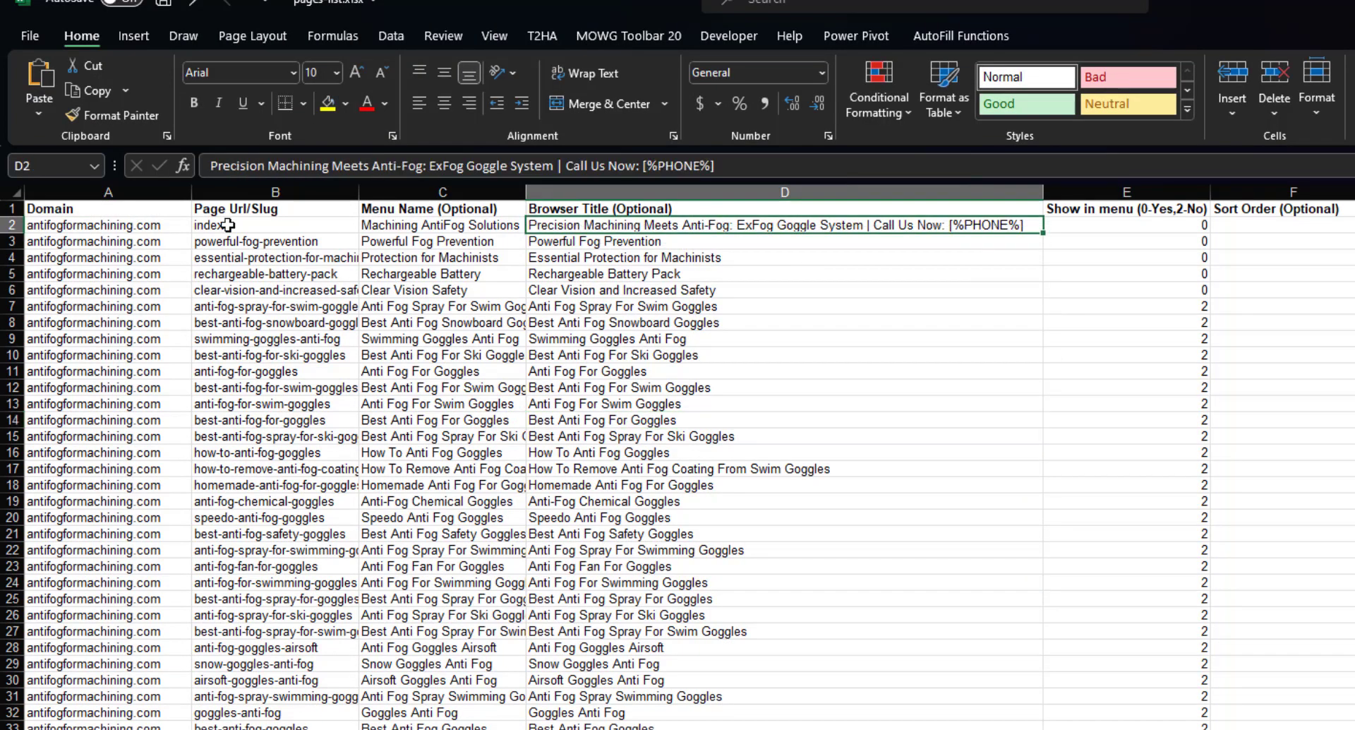
click(10, 224)
click(940, 333)
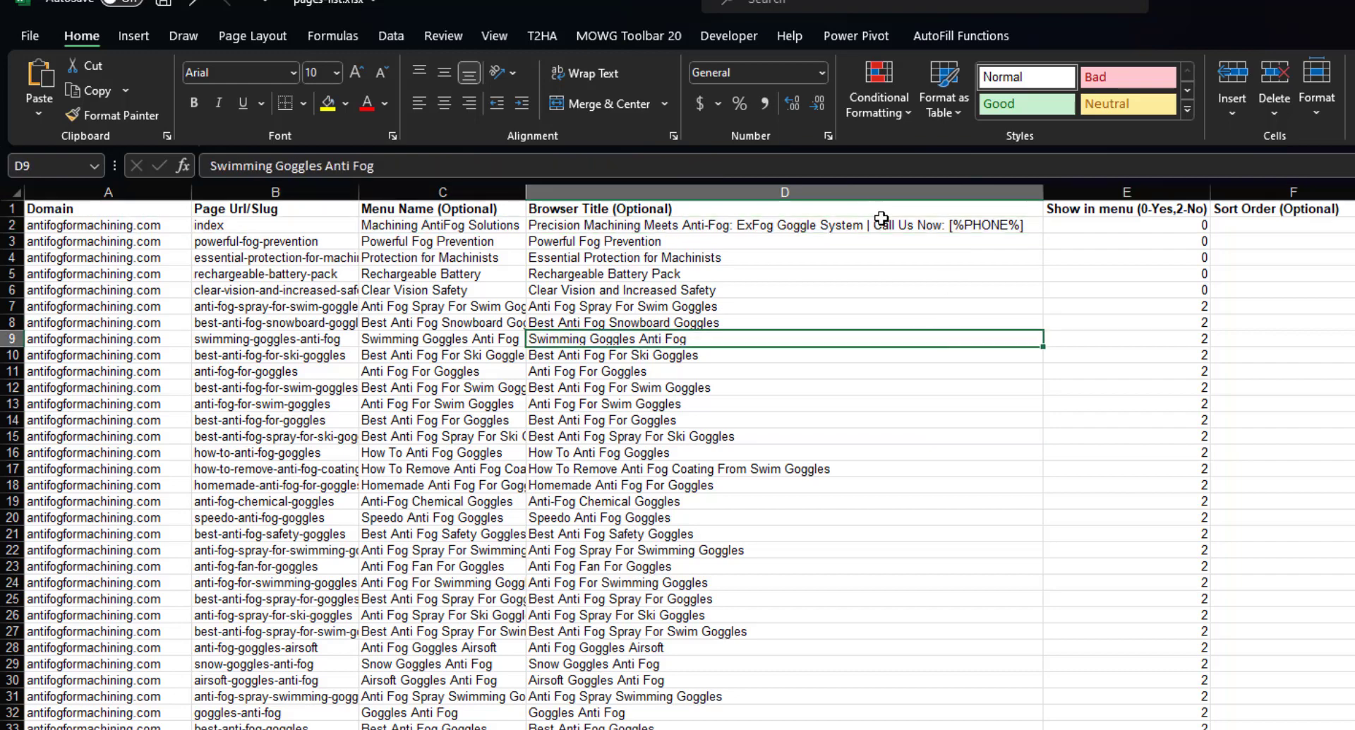
double_click(882, 225)
drag(873, 225, 1109, 233)
click(983, 405)
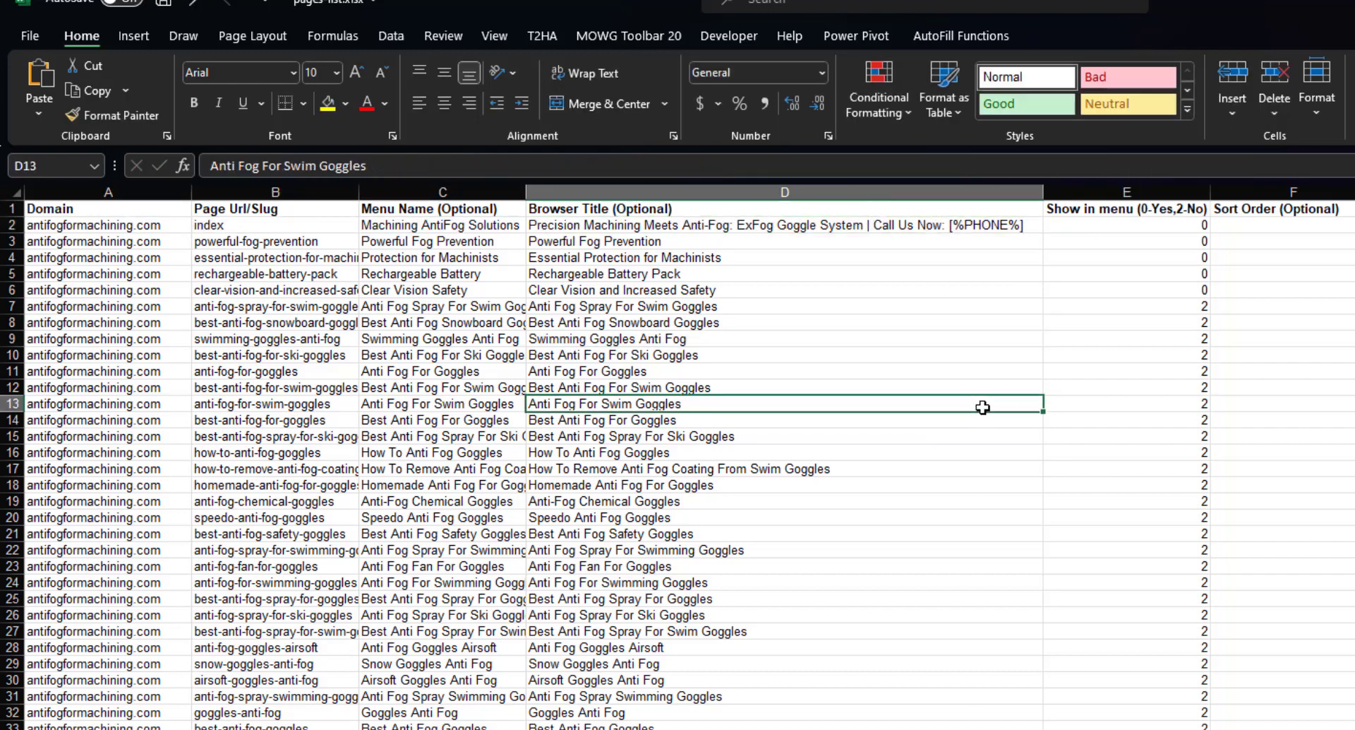
AutoFit the Page Url/Slug column and scroll to check every slug.
click(667, 192)
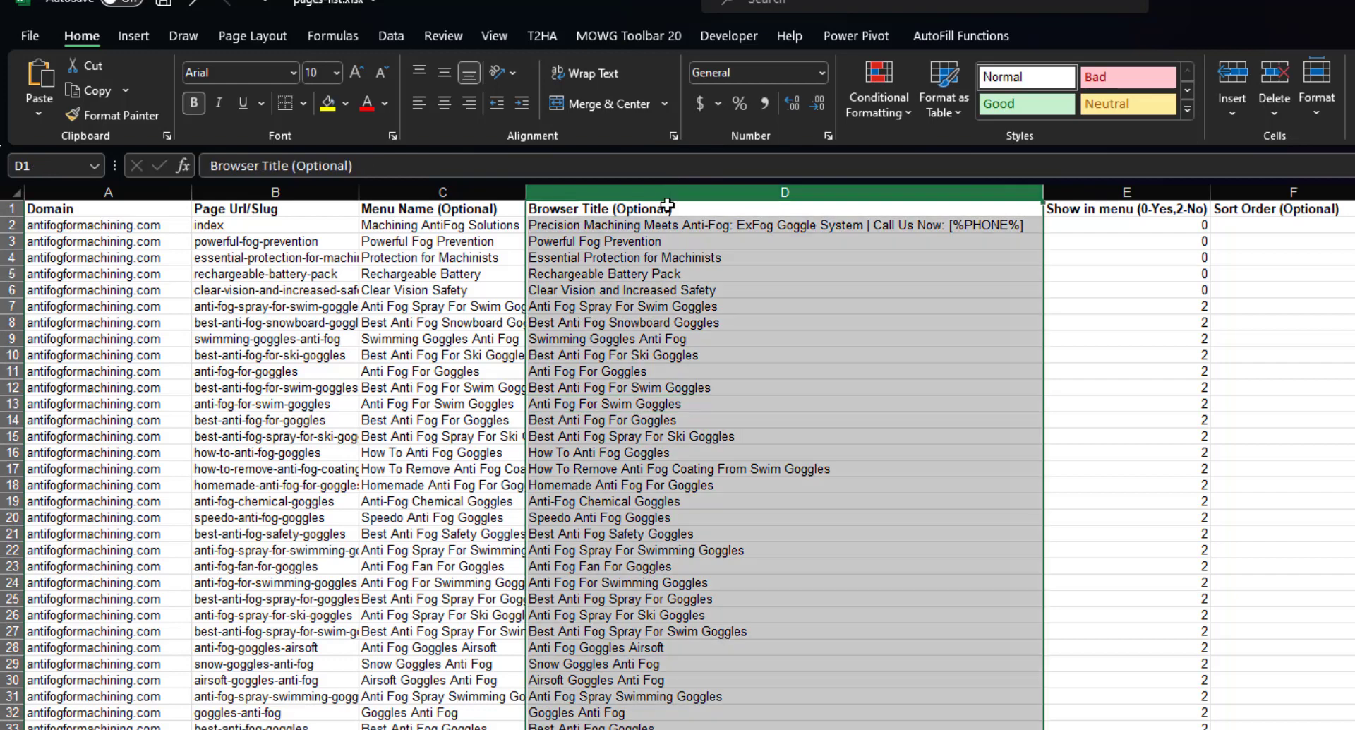
double_click(359, 185)
click(359, 191)
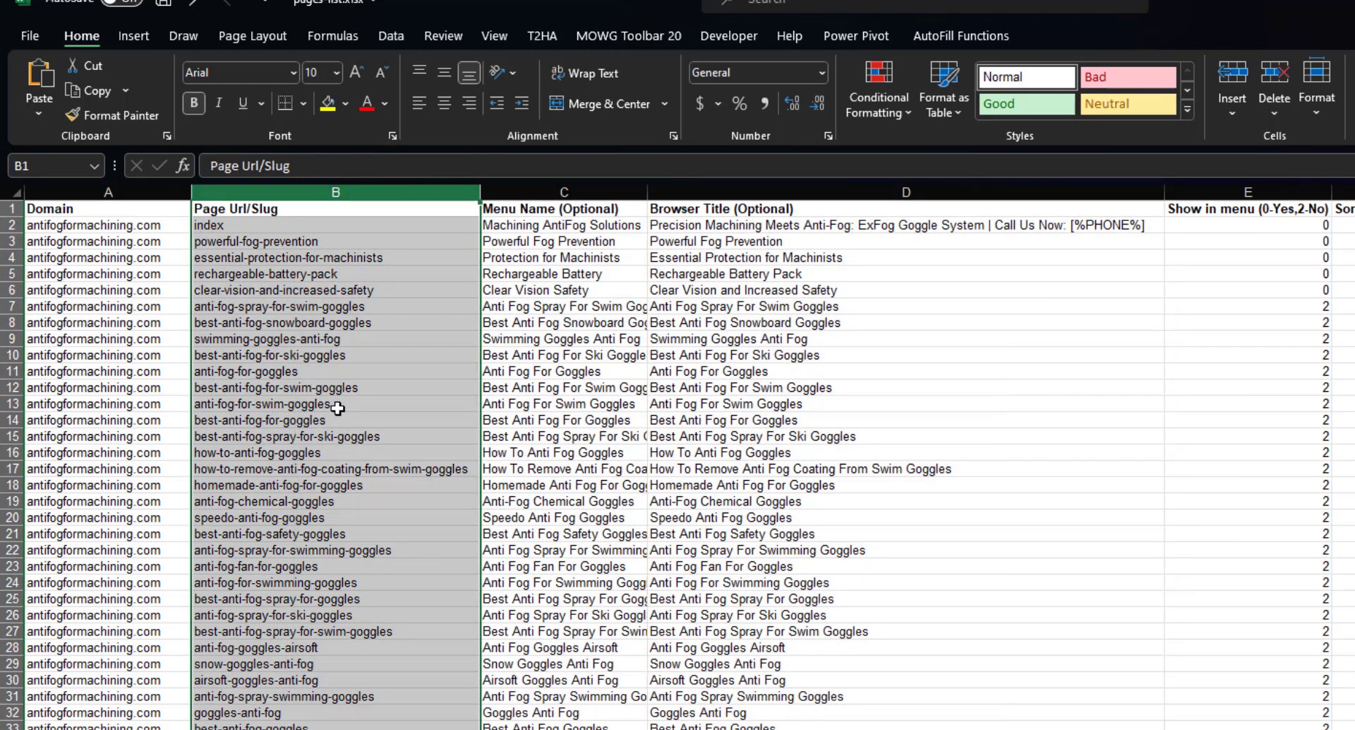
scroll(294, 350, down, 13)
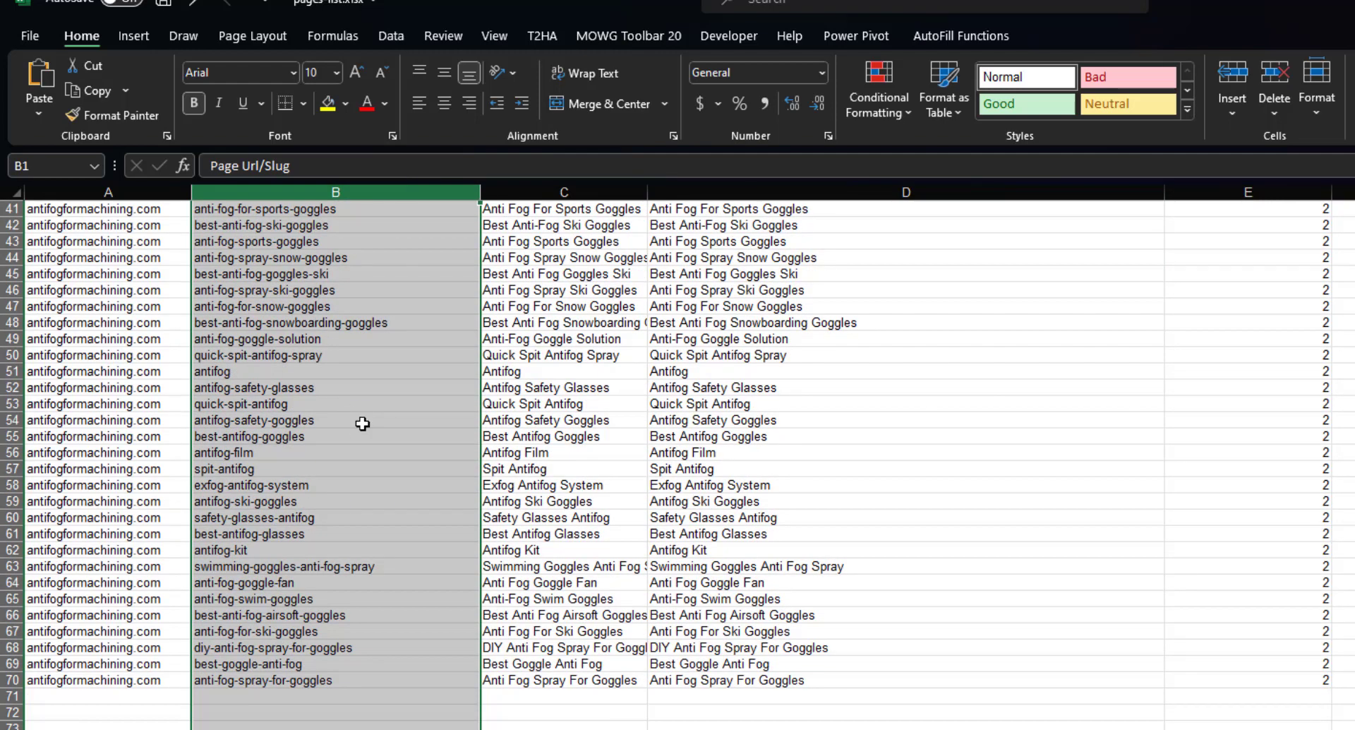
scroll(363, 424, up, 5)
scroll(362, 426, up, 8)
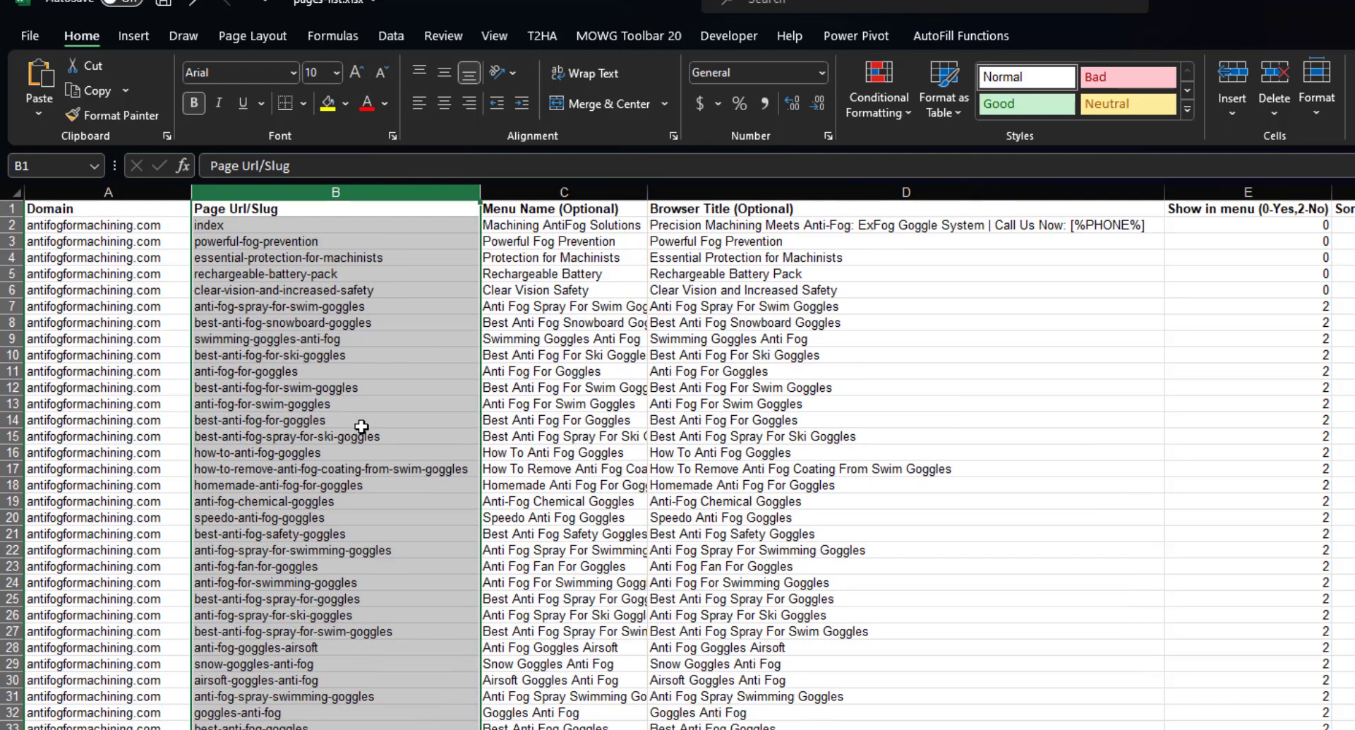
AutoFit the Menu Name column and trim C17 to 'How To Remove Anti Fog Coating'.
double_click(648, 192)
double_click(674, 469)
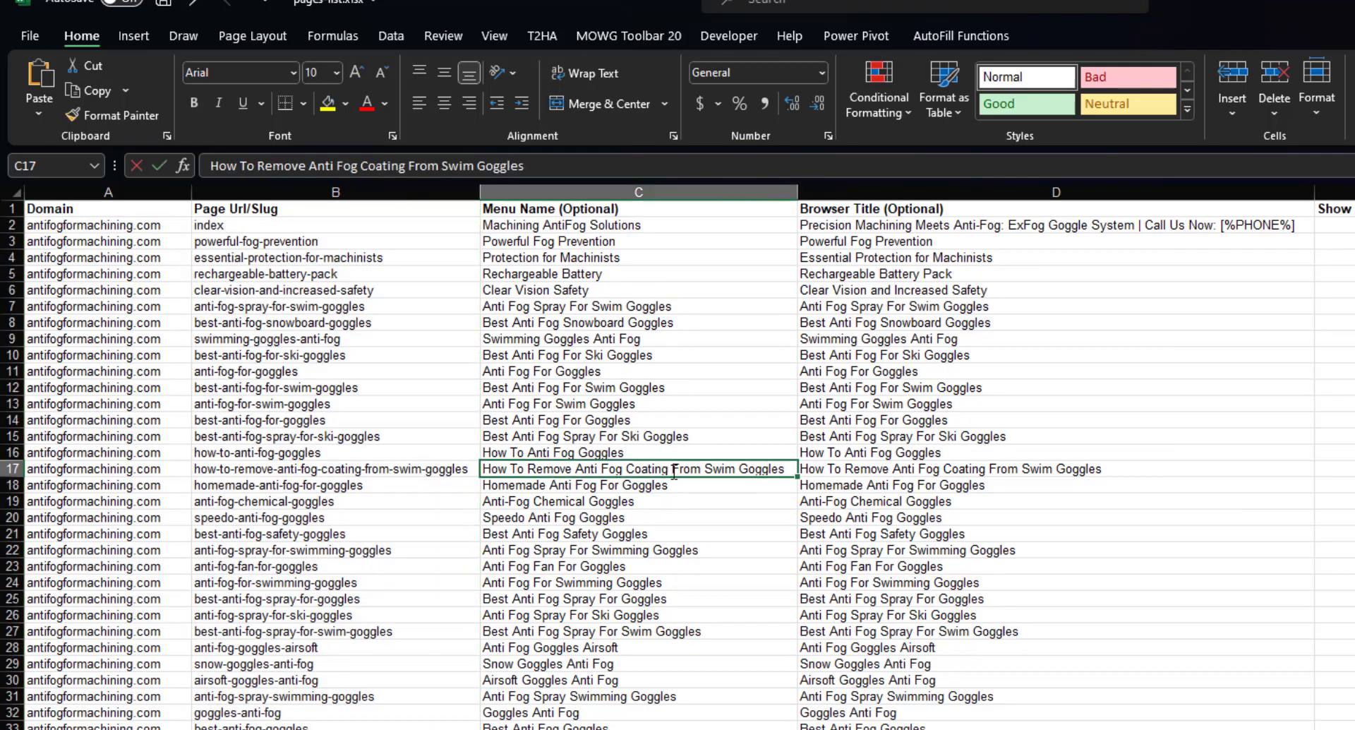
drag(672, 469, 816, 564)
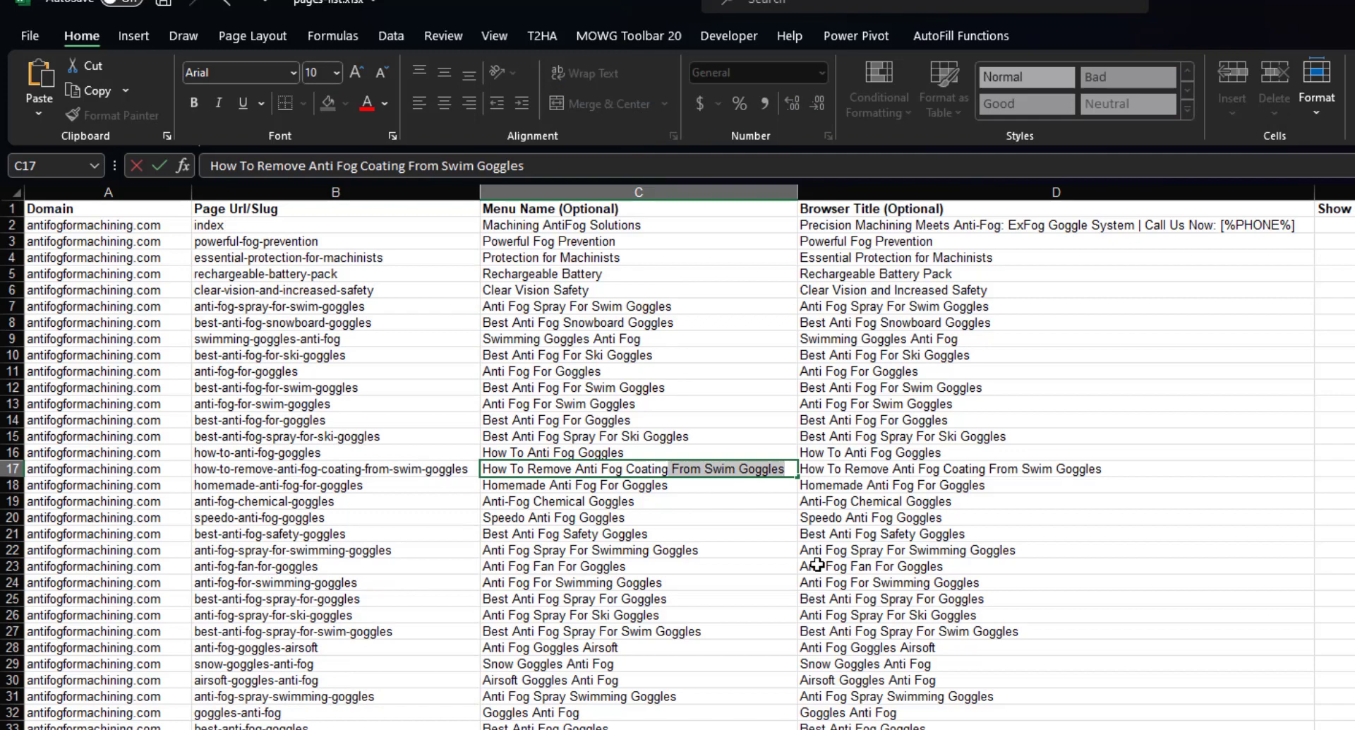
key(BackSpace)
click(723, 564)
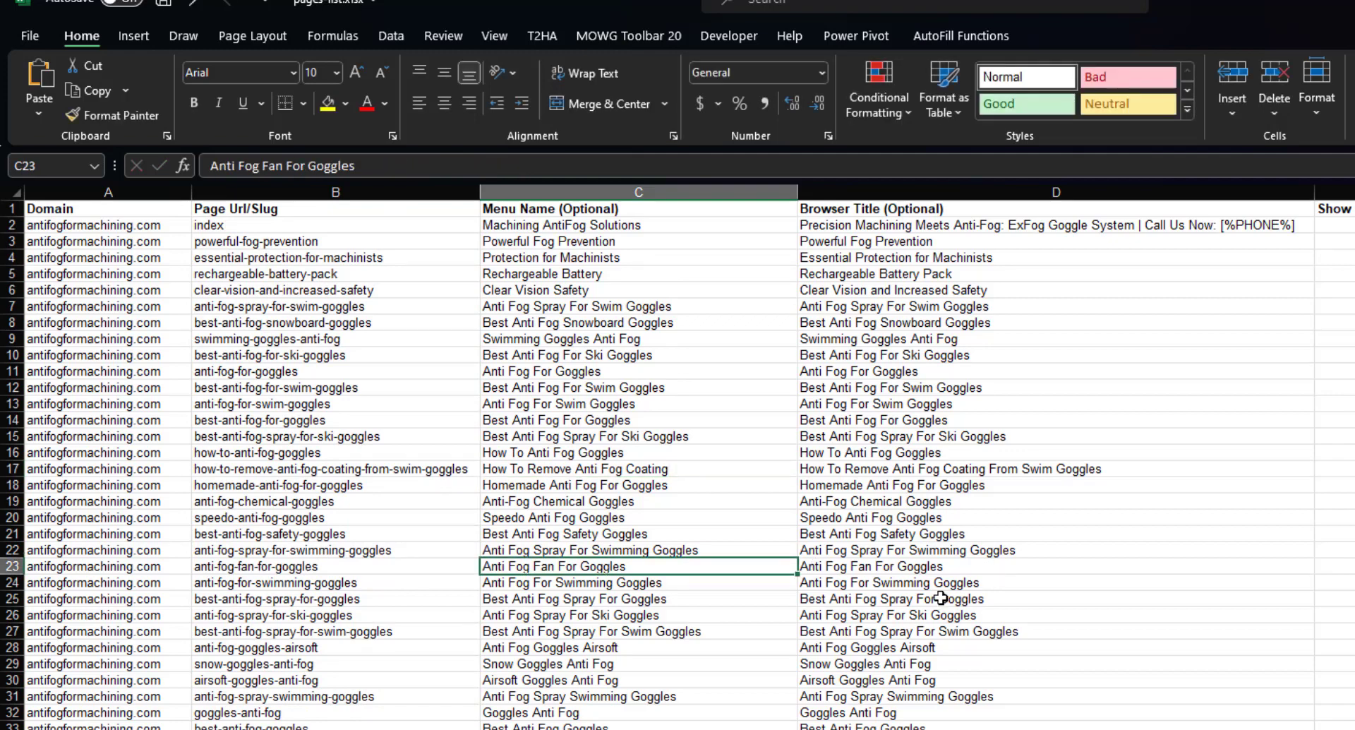
scroll(946, 517, down, 5)
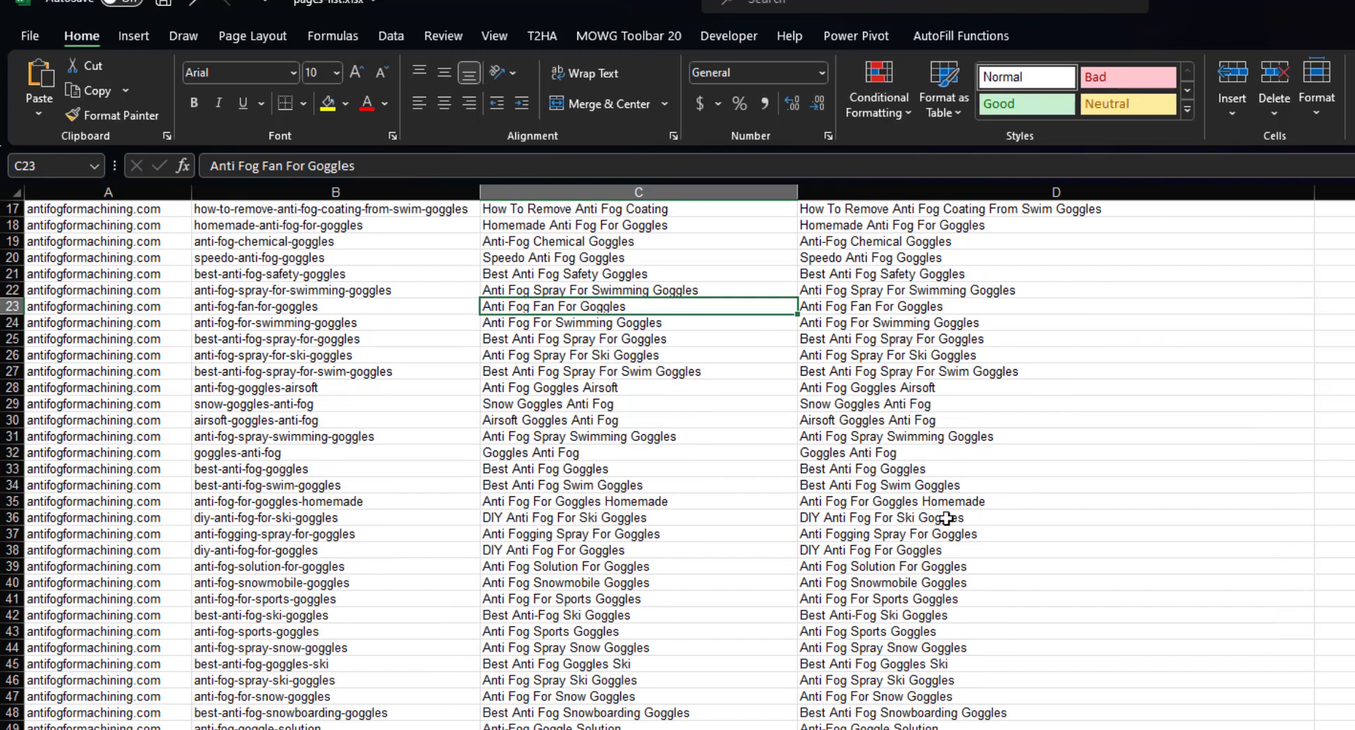
scroll(947, 517, down, 5)
scroll(983, 580, up, 9)
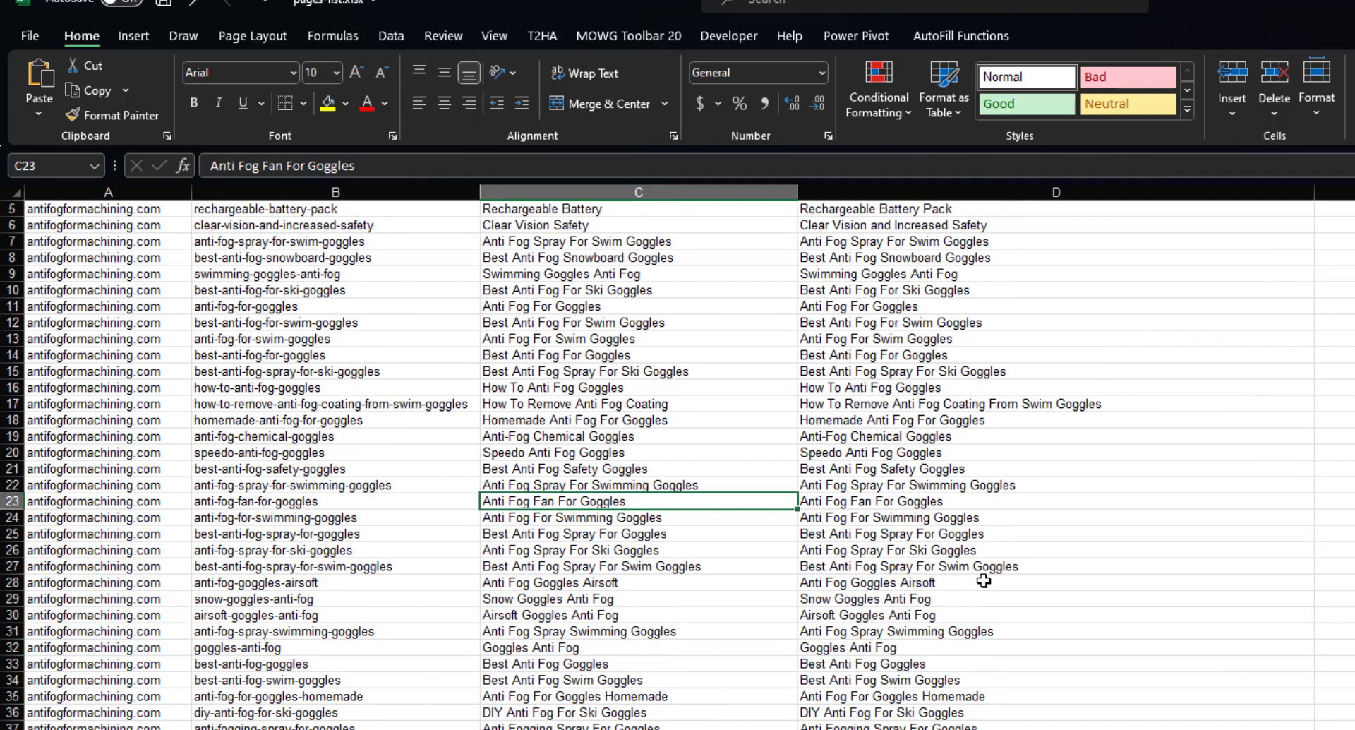
scroll(983, 580, up, 2)
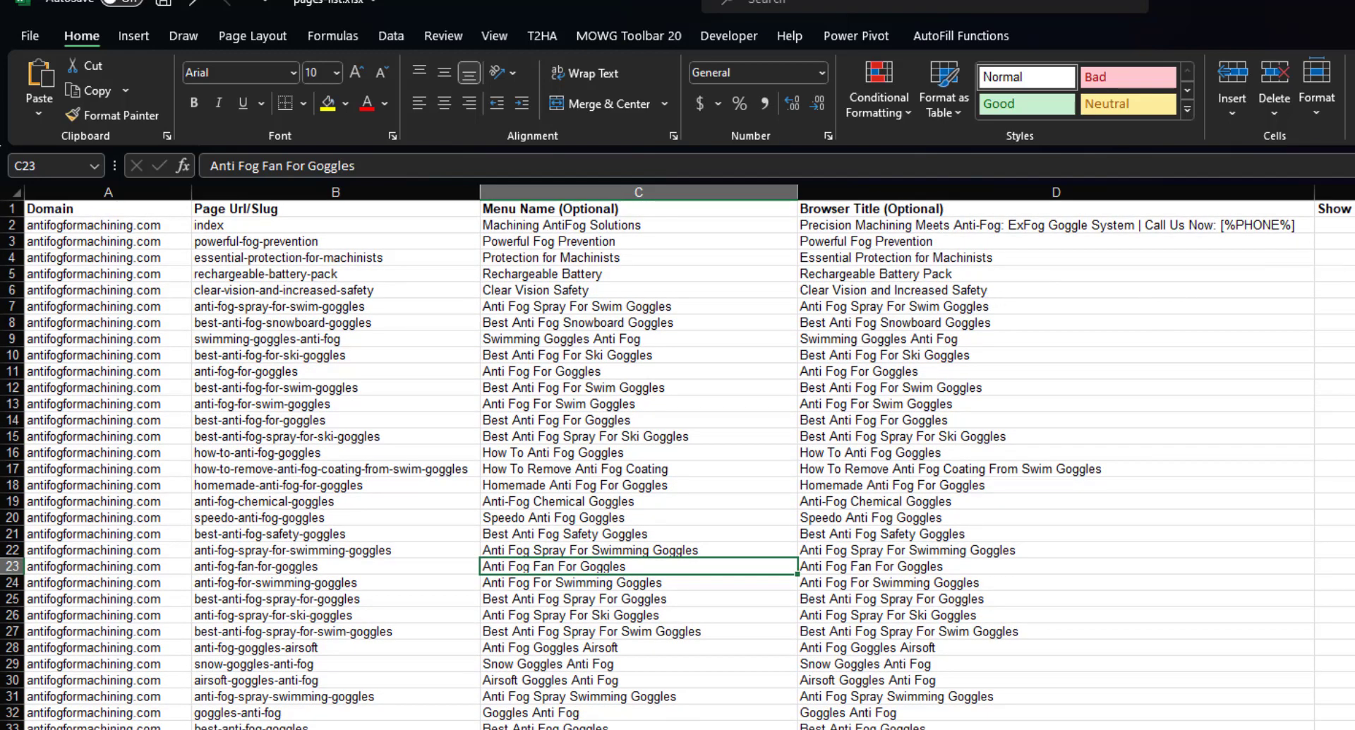
scroll(677, 458, right, 1)
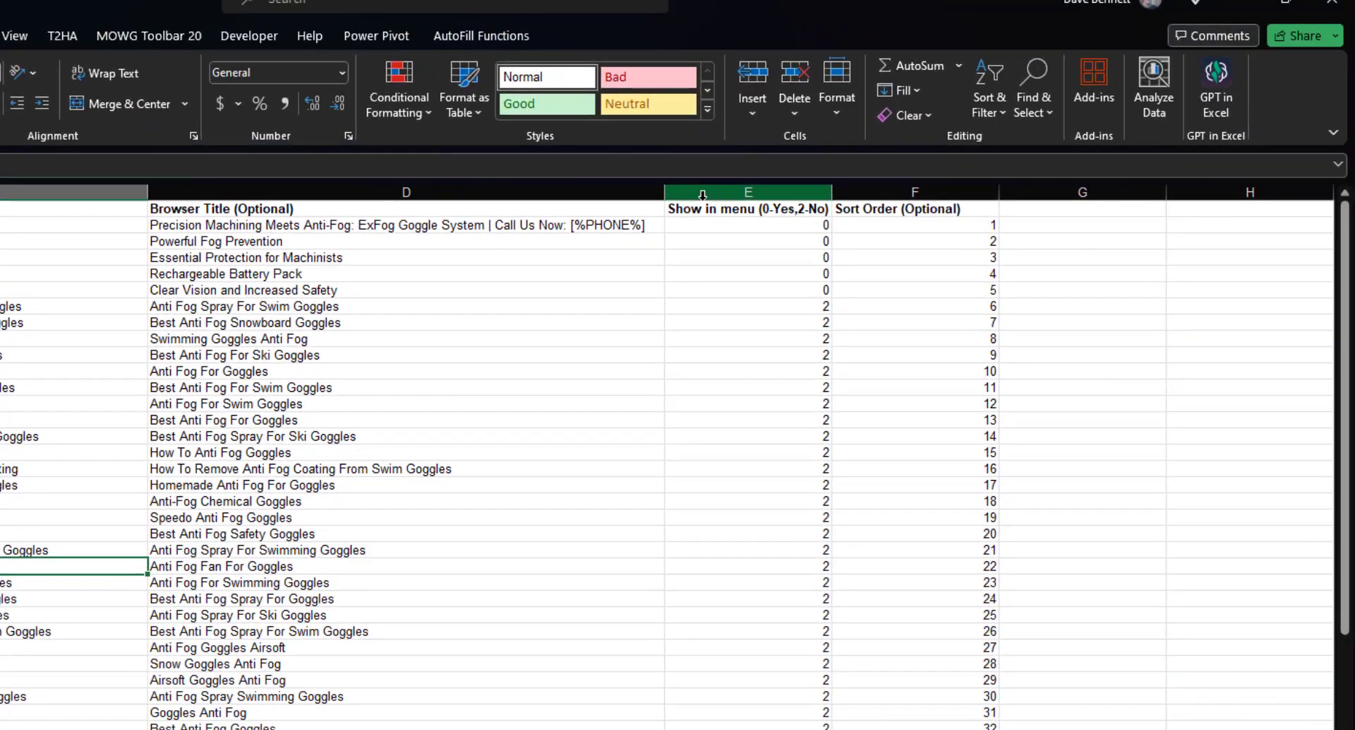
Remove the '| Call Us Now: [%PHONE%]' suffix from the first browser title in D2.
double_click(544, 224)
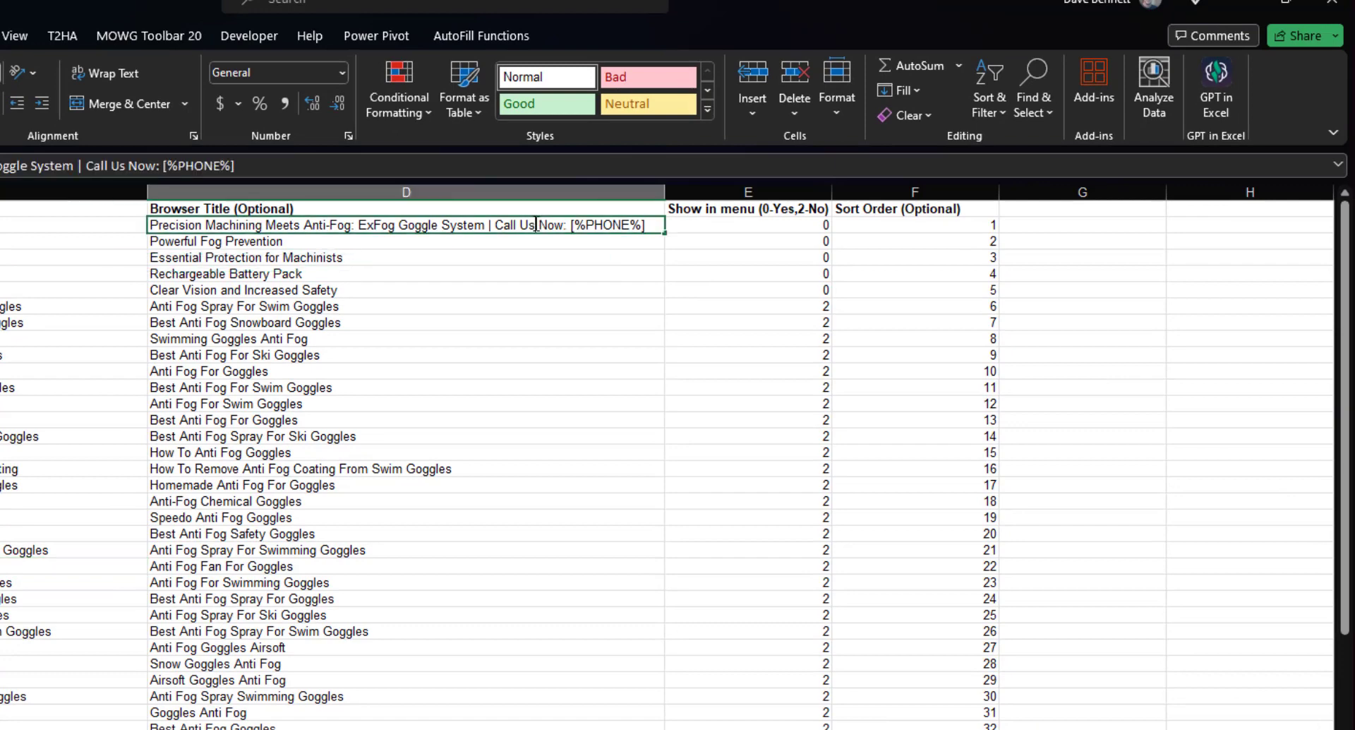
drag(486, 225, 550, 349)
key(ctrl+c)
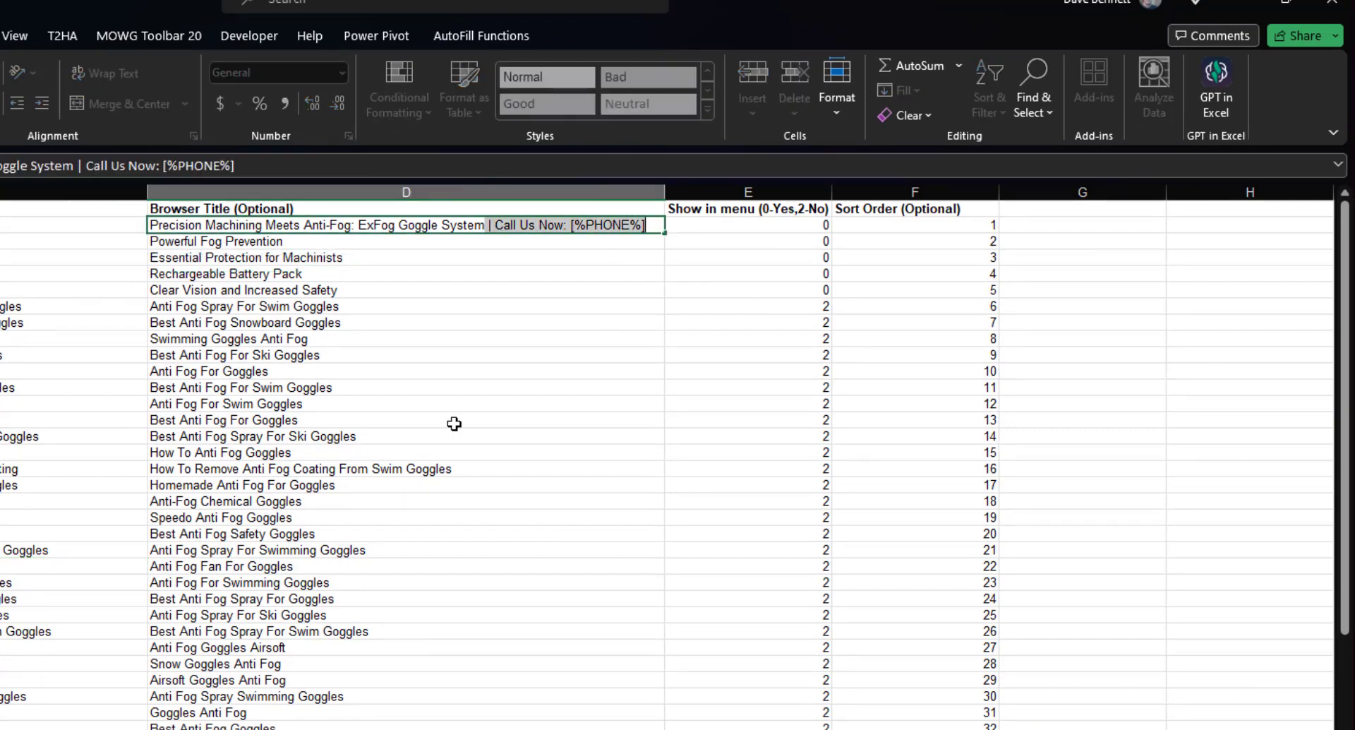
key(Delete)
click(554, 375)
Insert a new column E, paste the suffix into E2 and fill it down all rows.
click(720, 190)
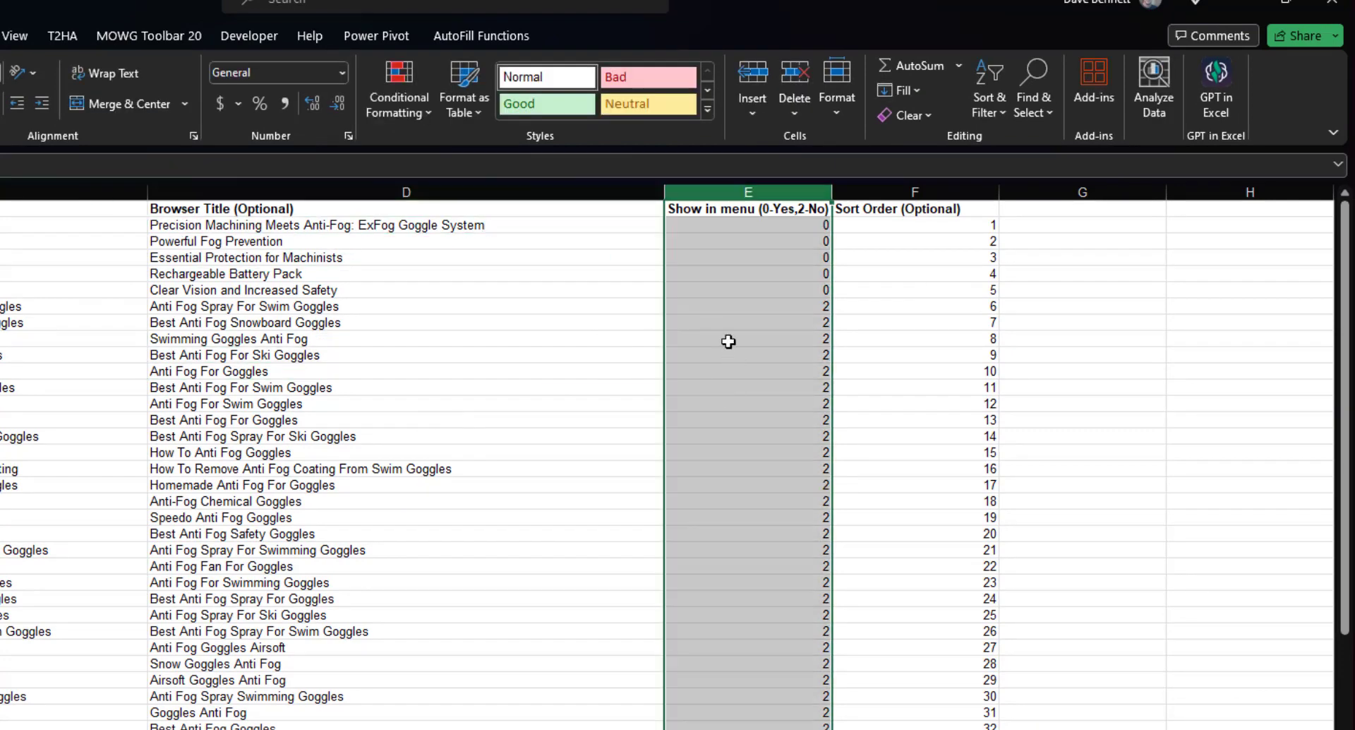
right_click(719, 331)
click(776, 523)
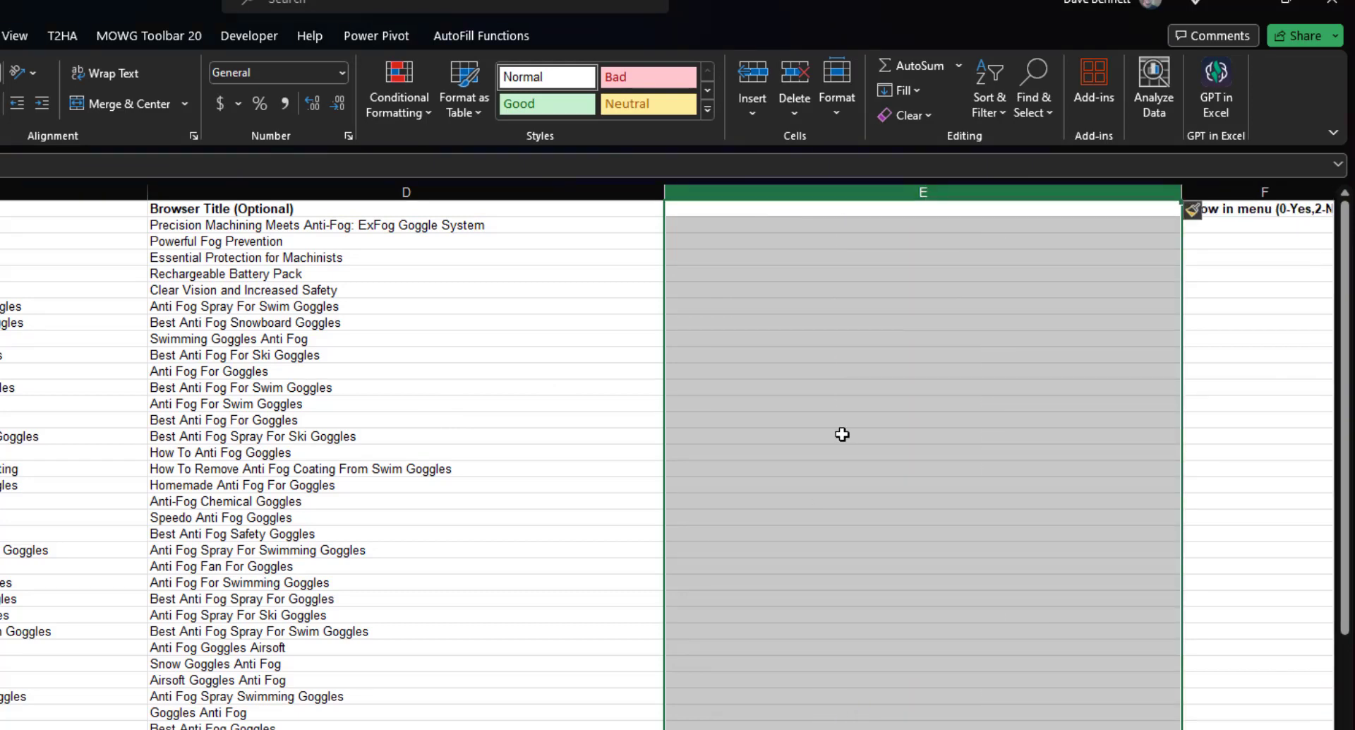
click(703, 226)
key(ctrl+v)
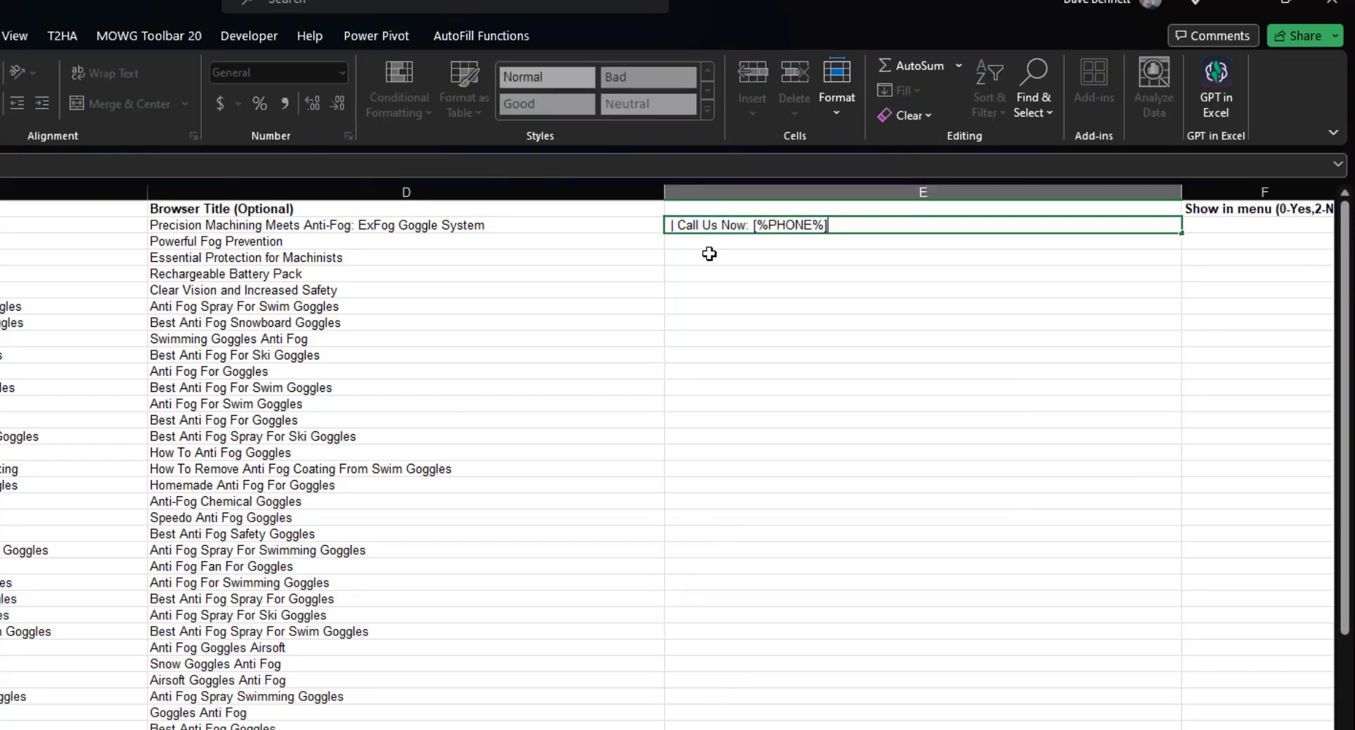
click(775, 323)
click(870, 224)
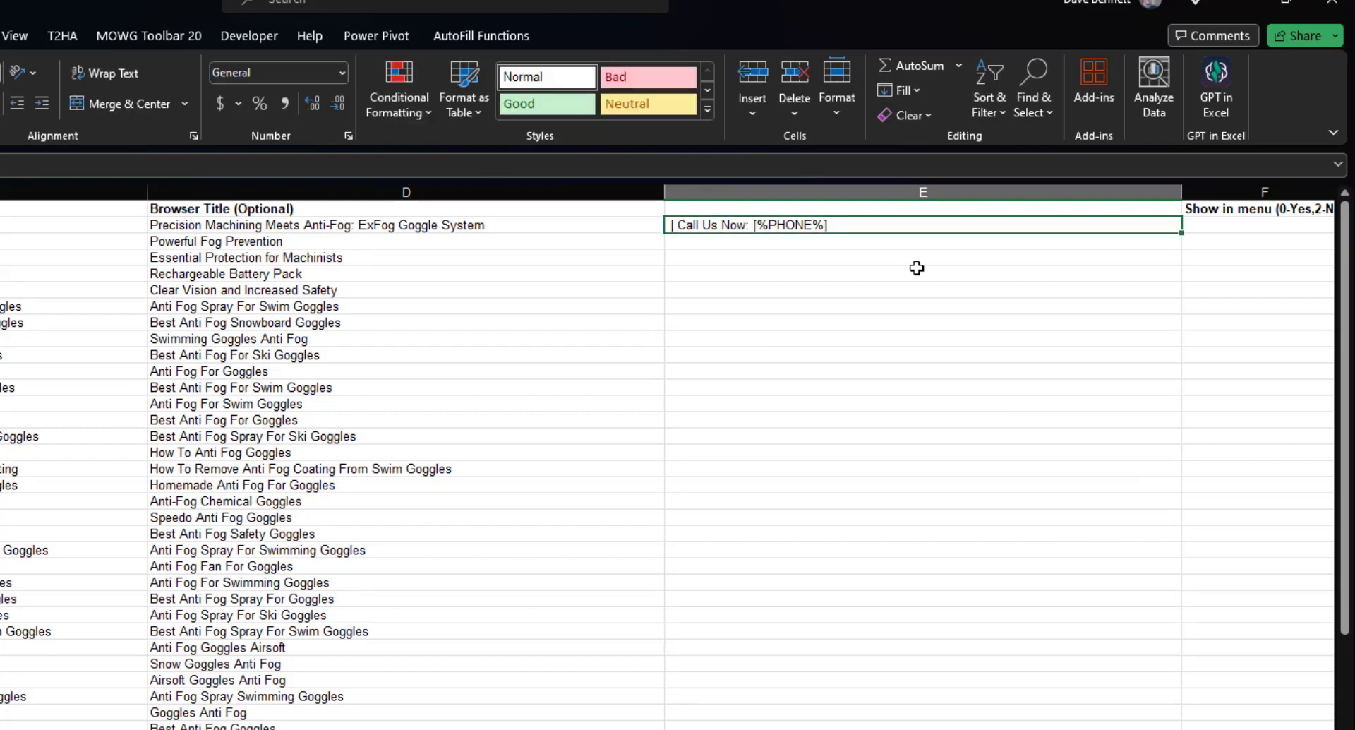
drag(1182, 233, 1182, 727)
scroll(987, 548, up, 10)
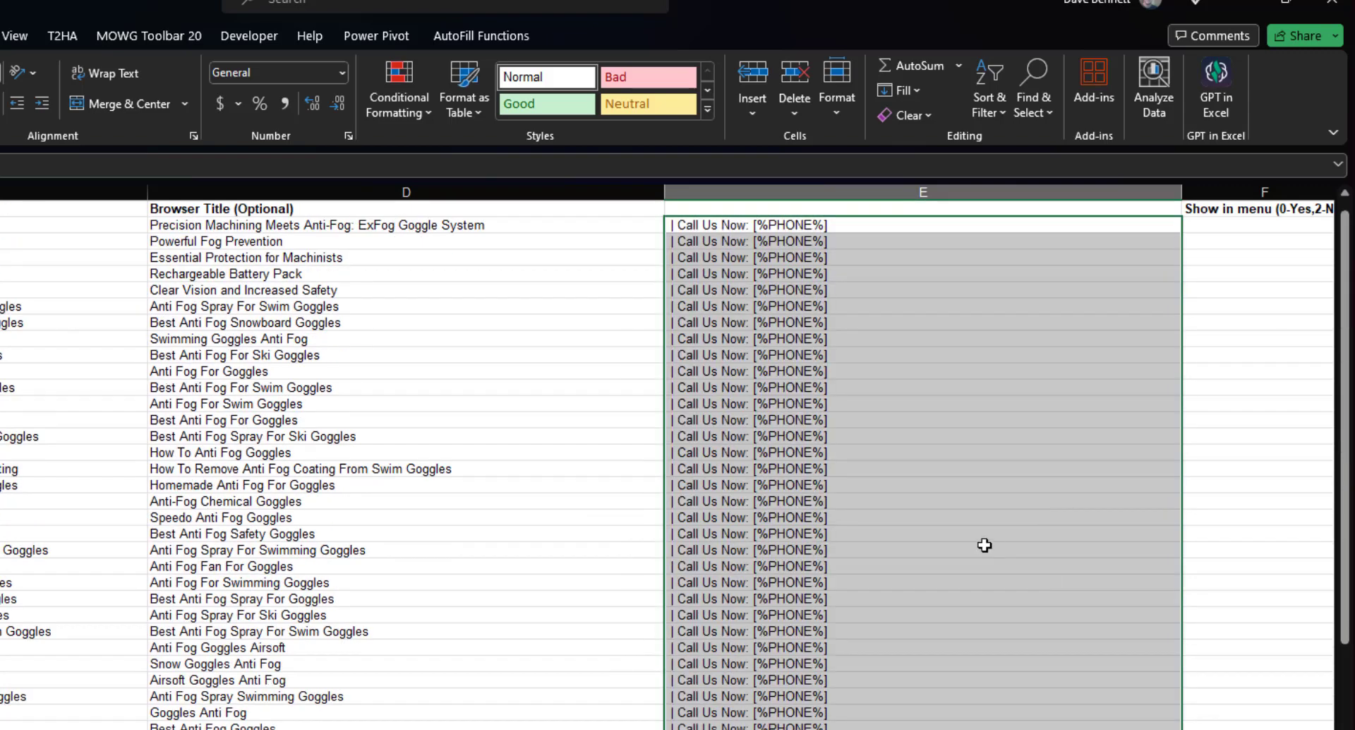
click(783, 240)
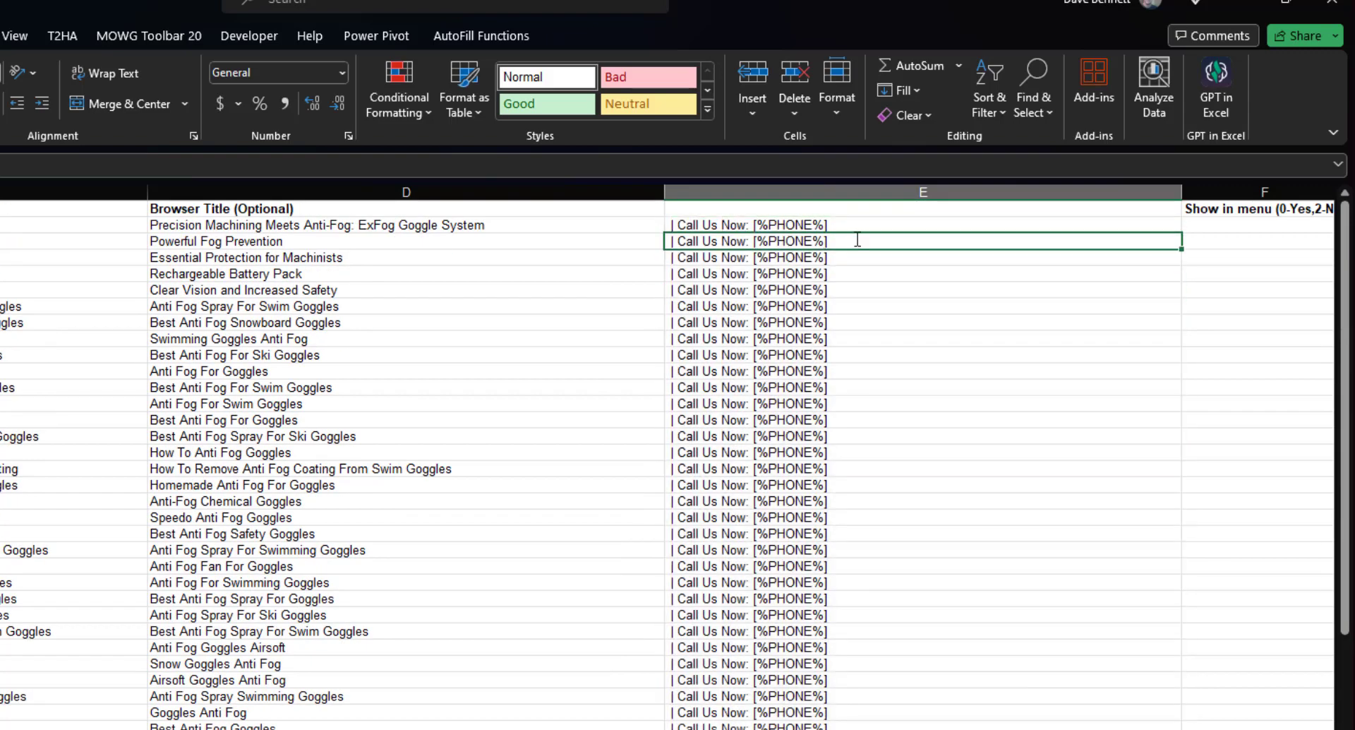
Change E3 to '| ExFog' and fill the E2:E3 pair down column E.
double_click(857, 240)
drag(857, 240, 686, 240)
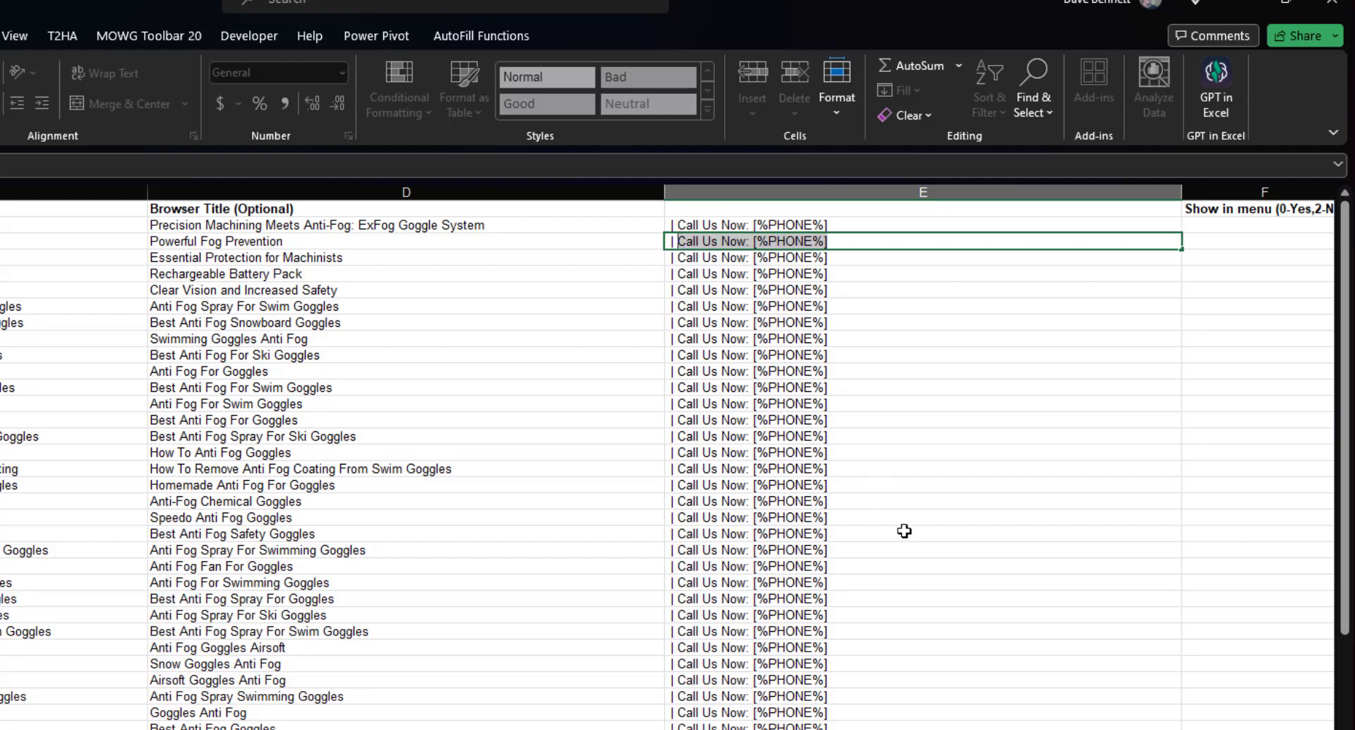
text(Ex)
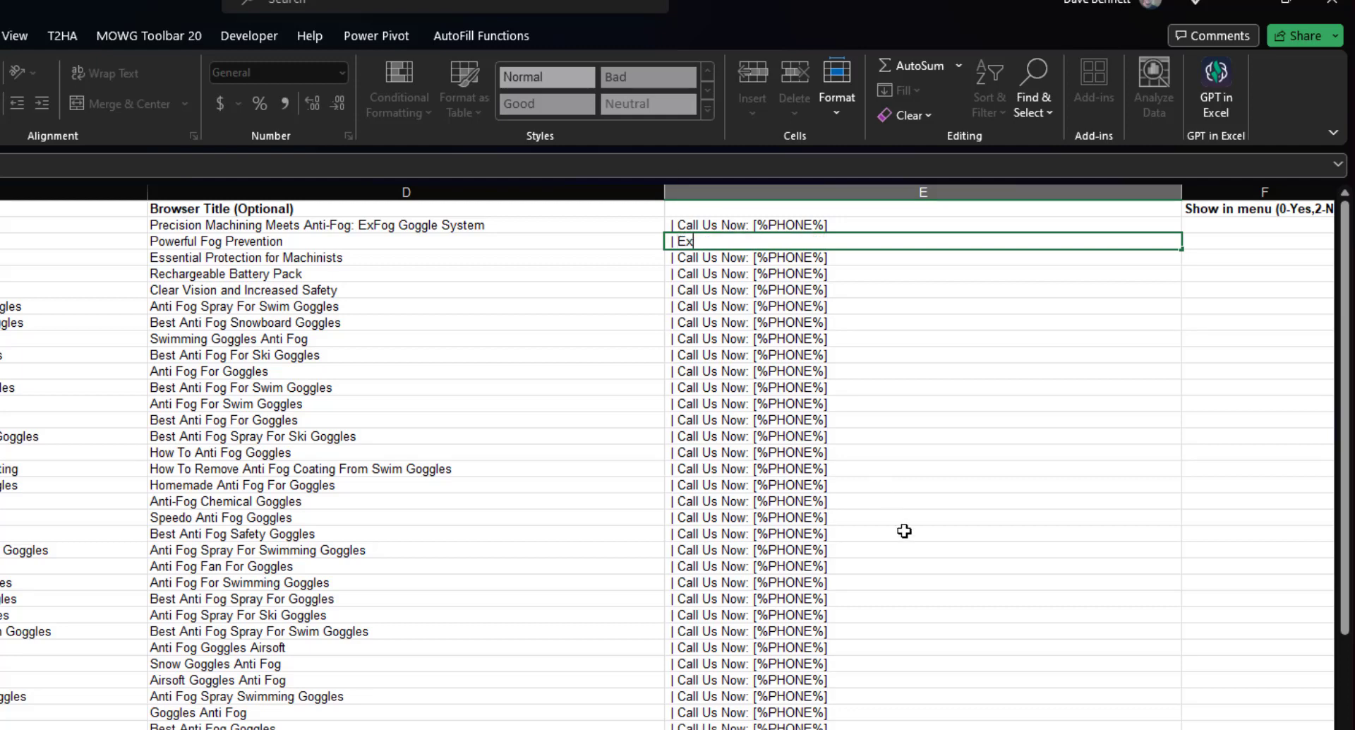
text(Fog)
click(606, 354)
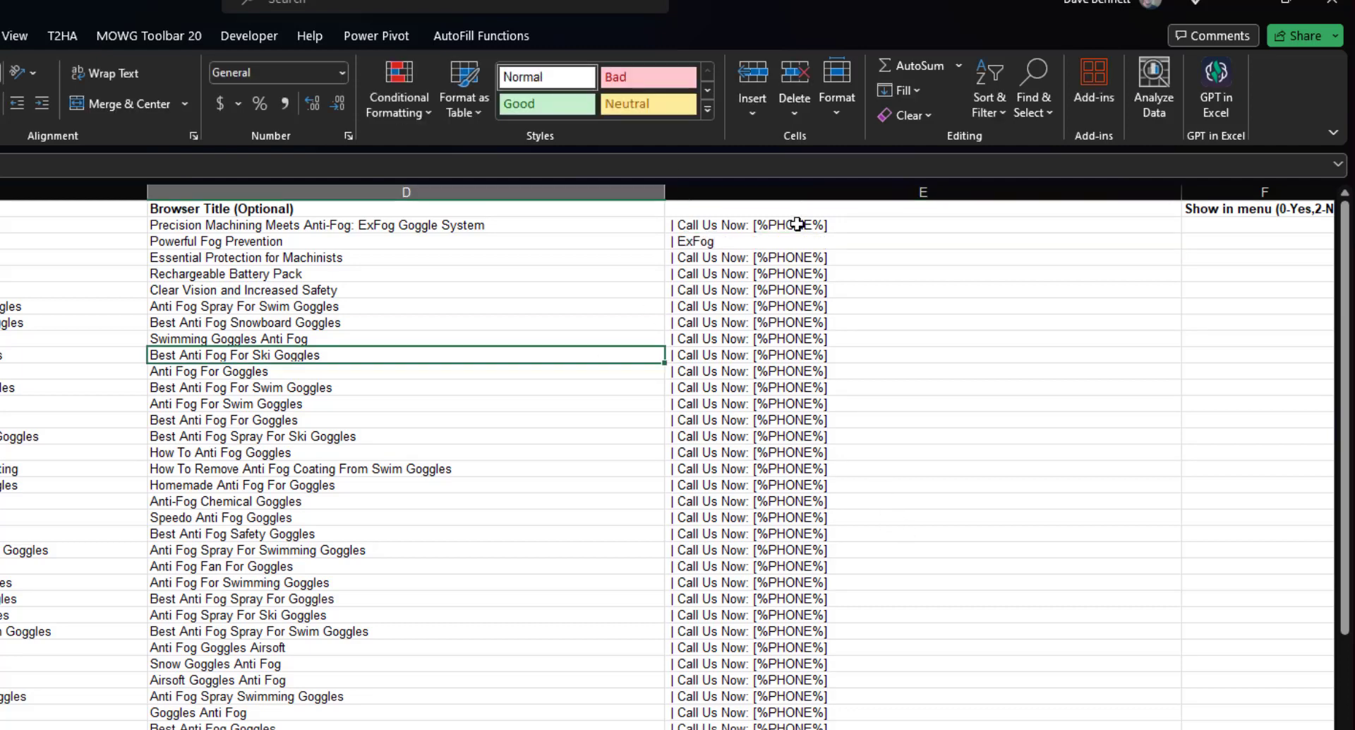
drag(794, 224, 874, 242)
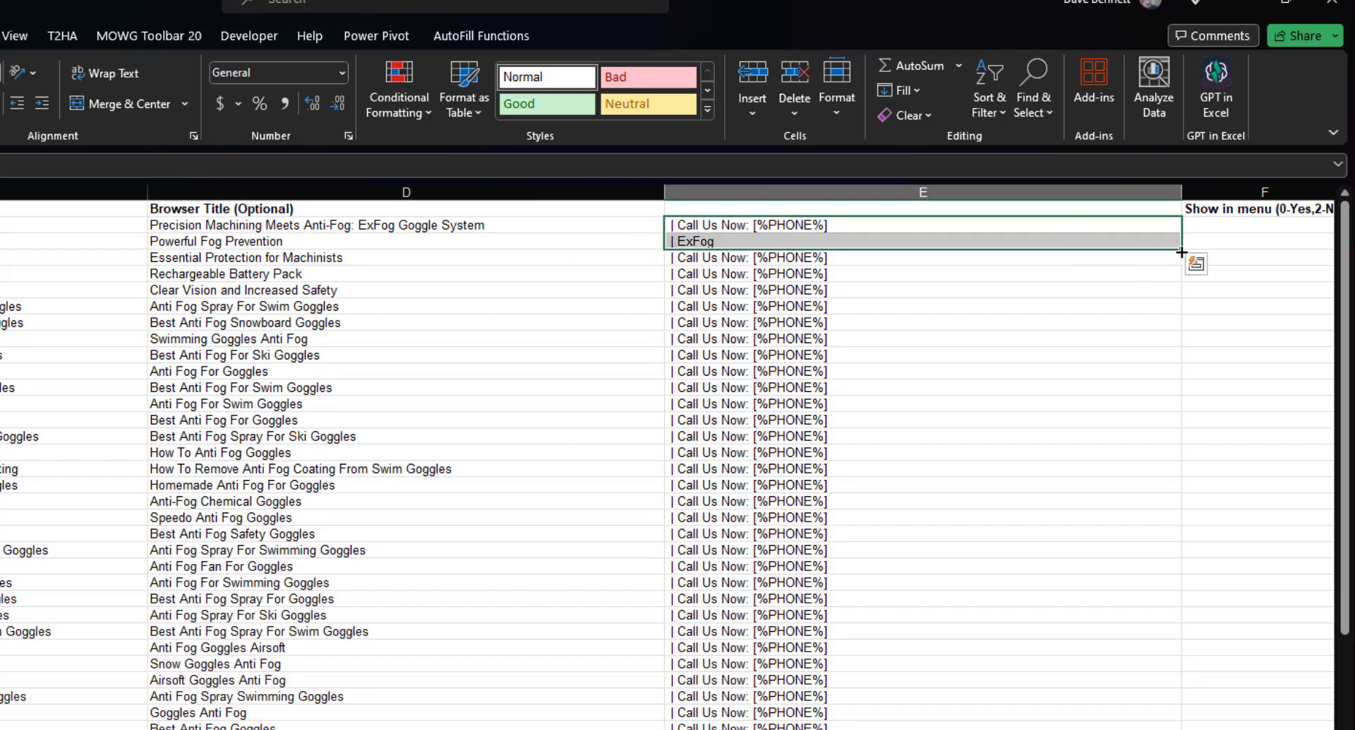
drag(1181, 252, 1182, 728)
click(406, 404)
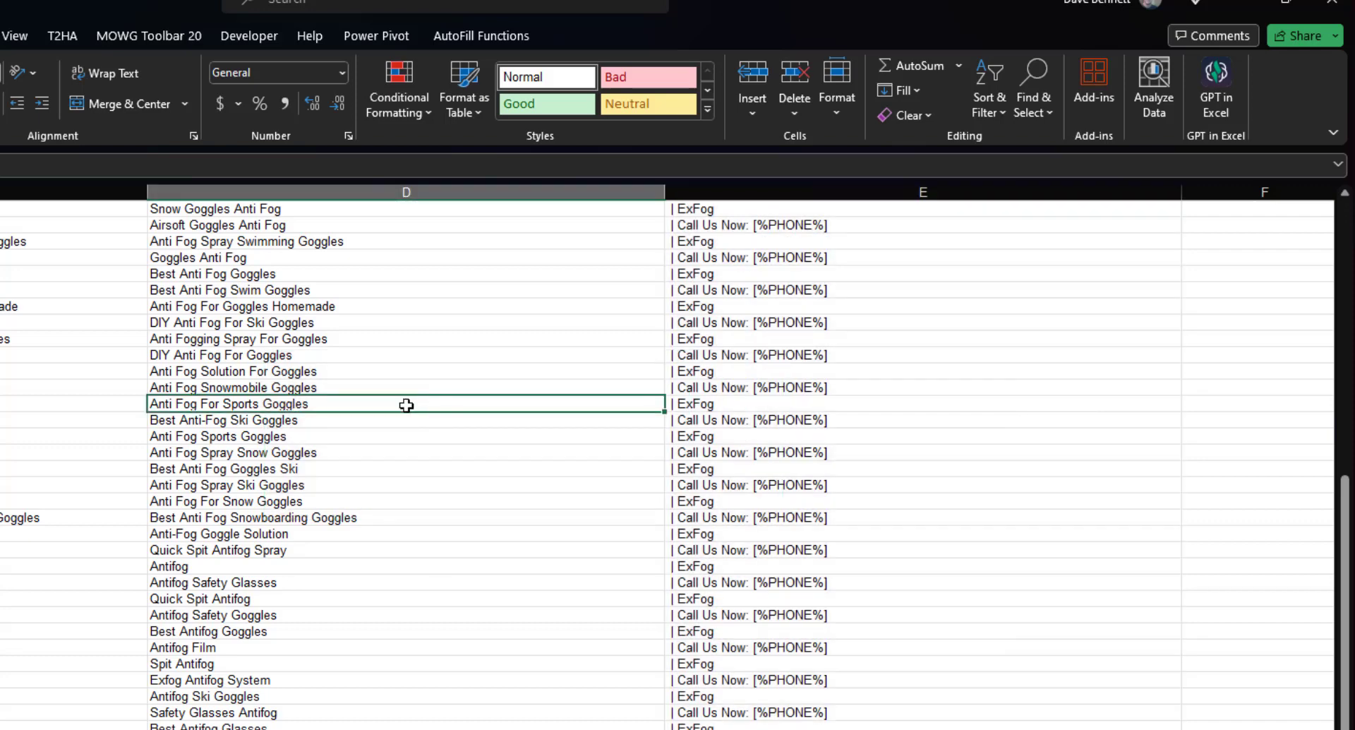
Change the Anti Fog For Swim Goggles row's suffix to '| ExFog by Battle Components'.
scroll(458, 455, up, 10)
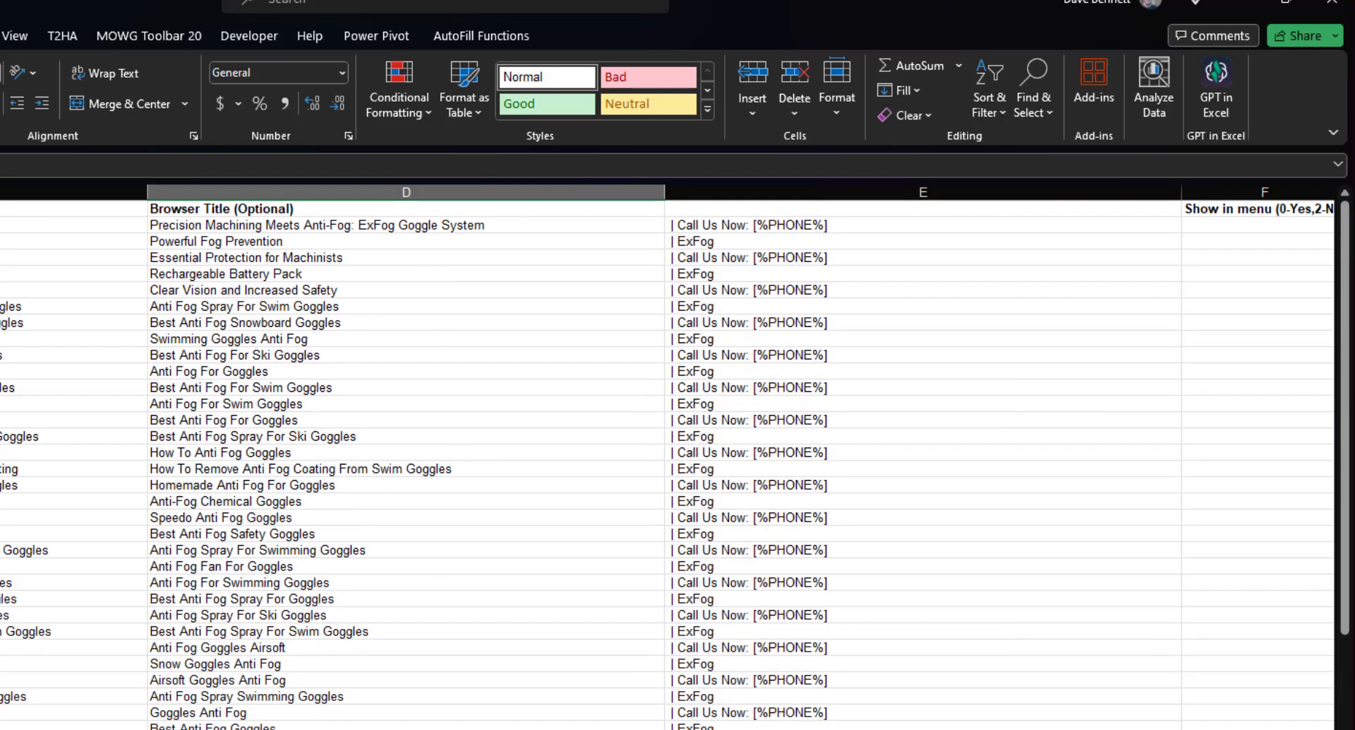
double_click(722, 405)
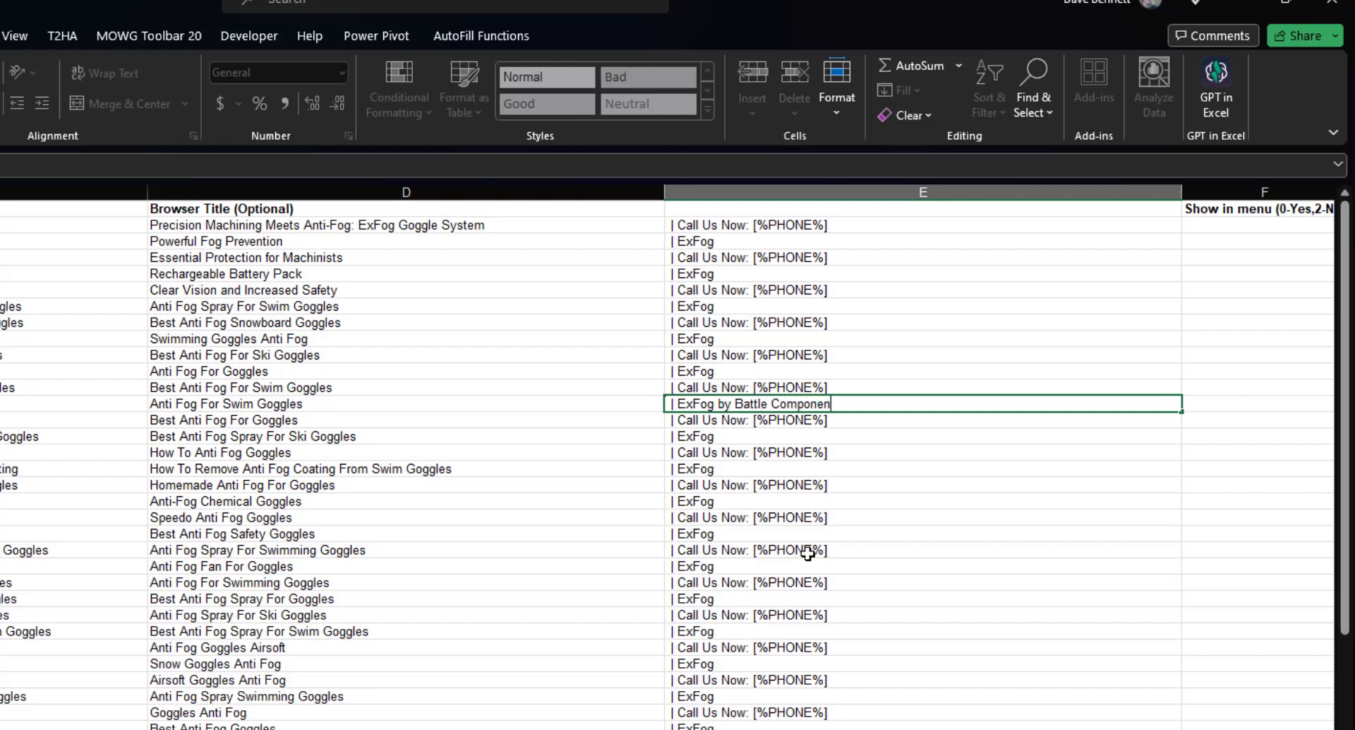
click(611, 357)
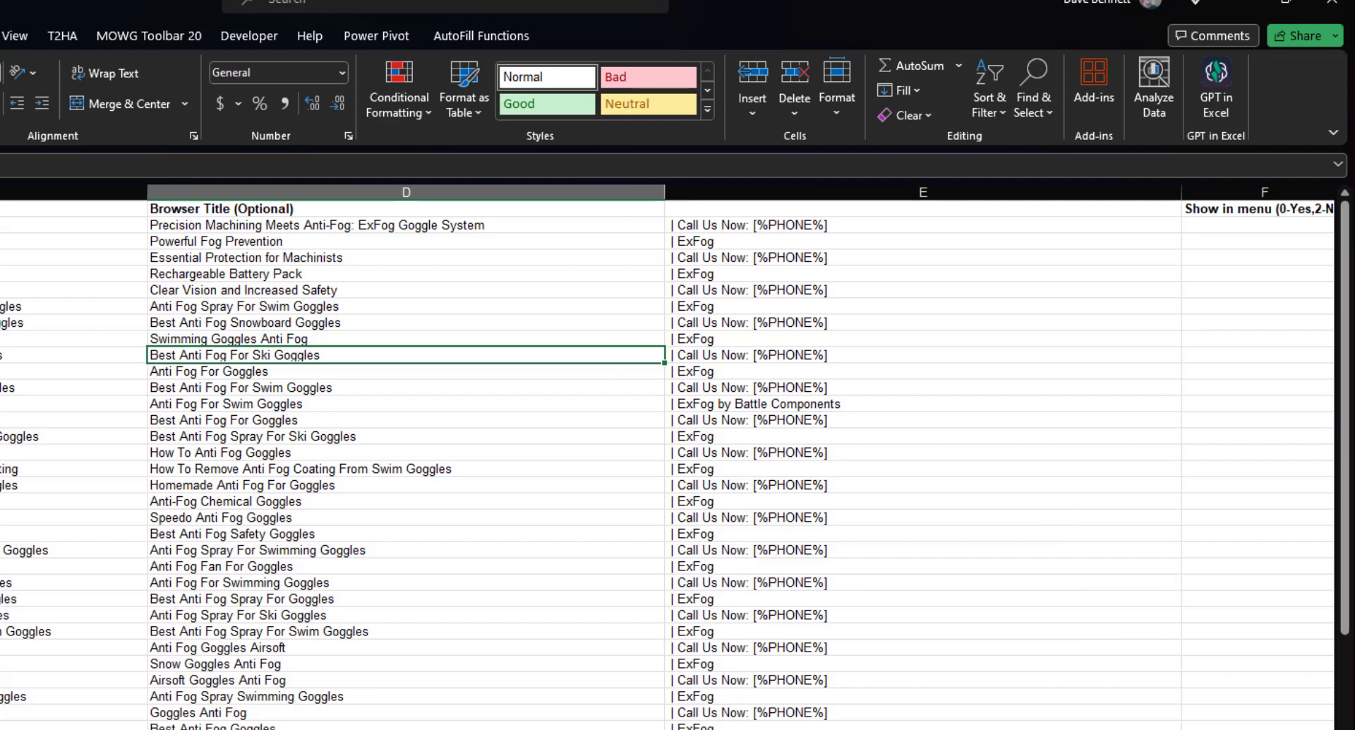
scroll(668, 457, right, 3)
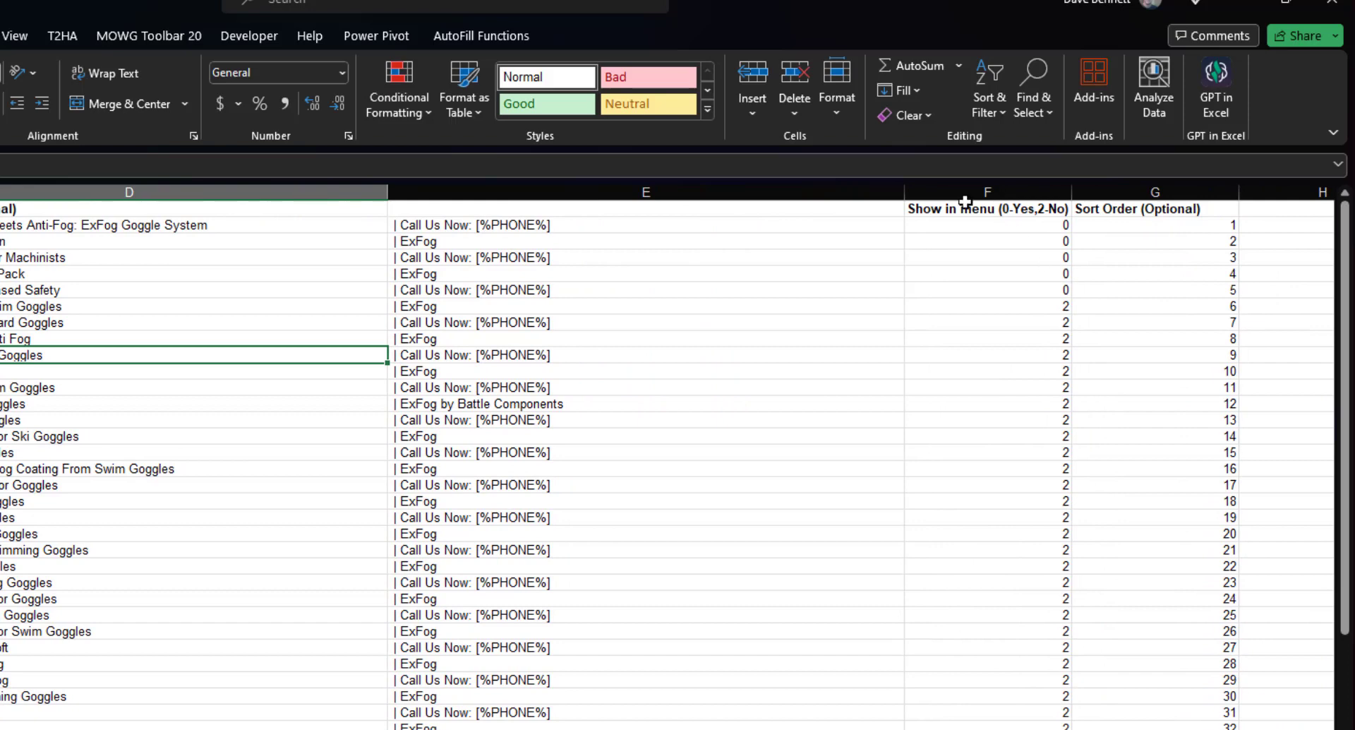
Insert a new blank column before the Show in menu column.
click(965, 193)
right_click(961, 367)
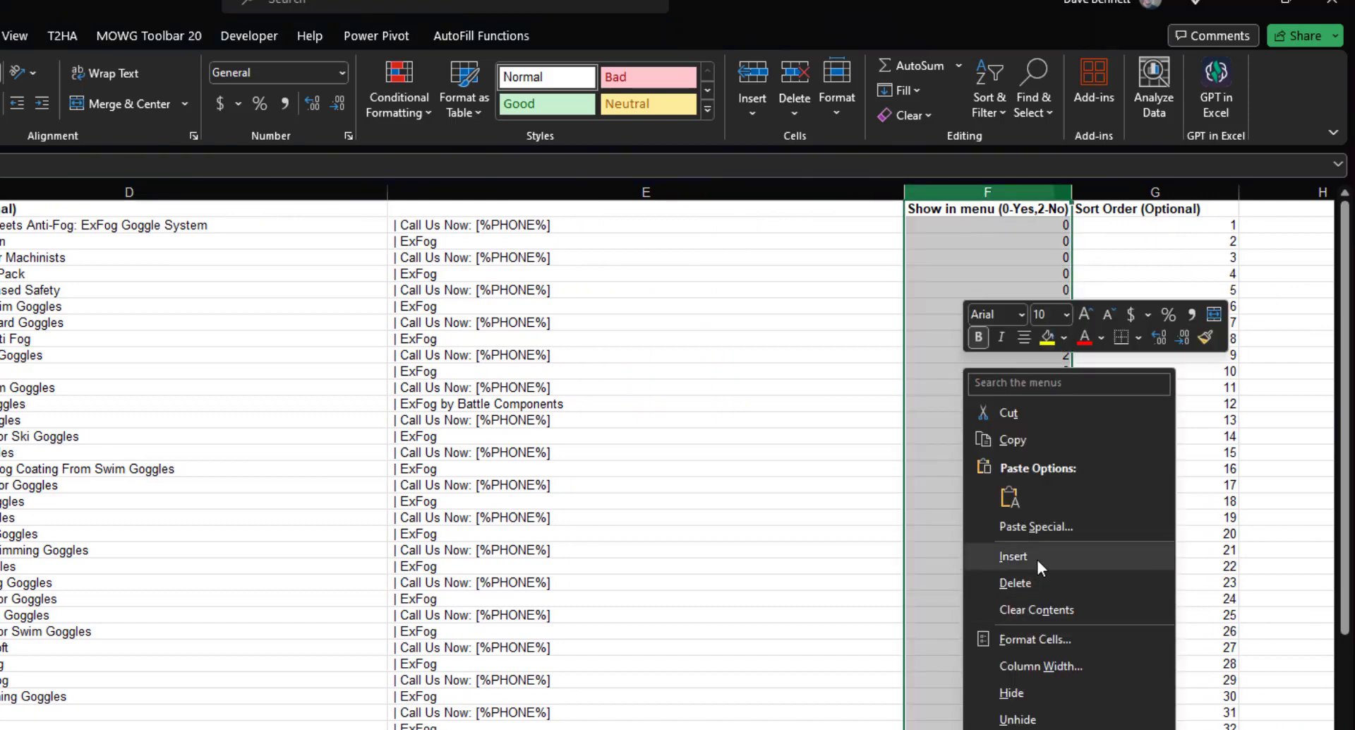
click(1042, 563)
click(944, 214)
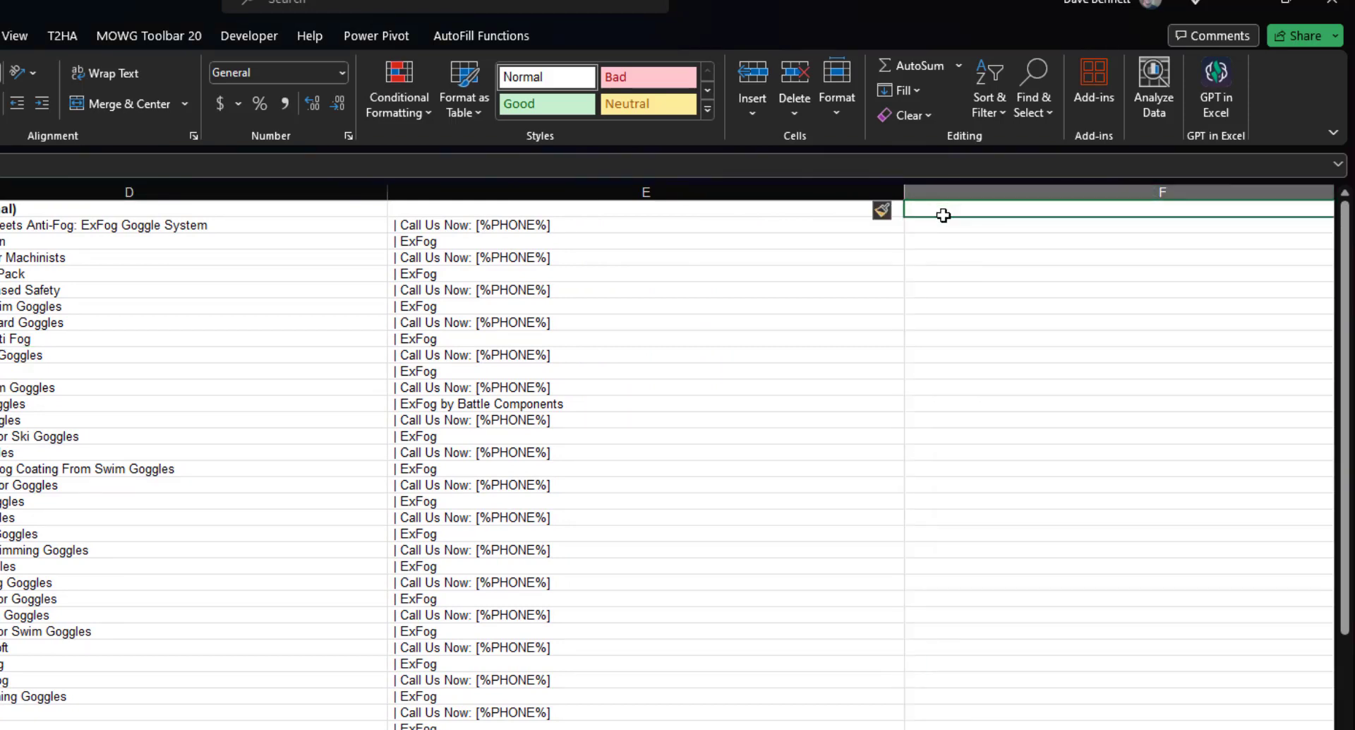
click(937, 226)
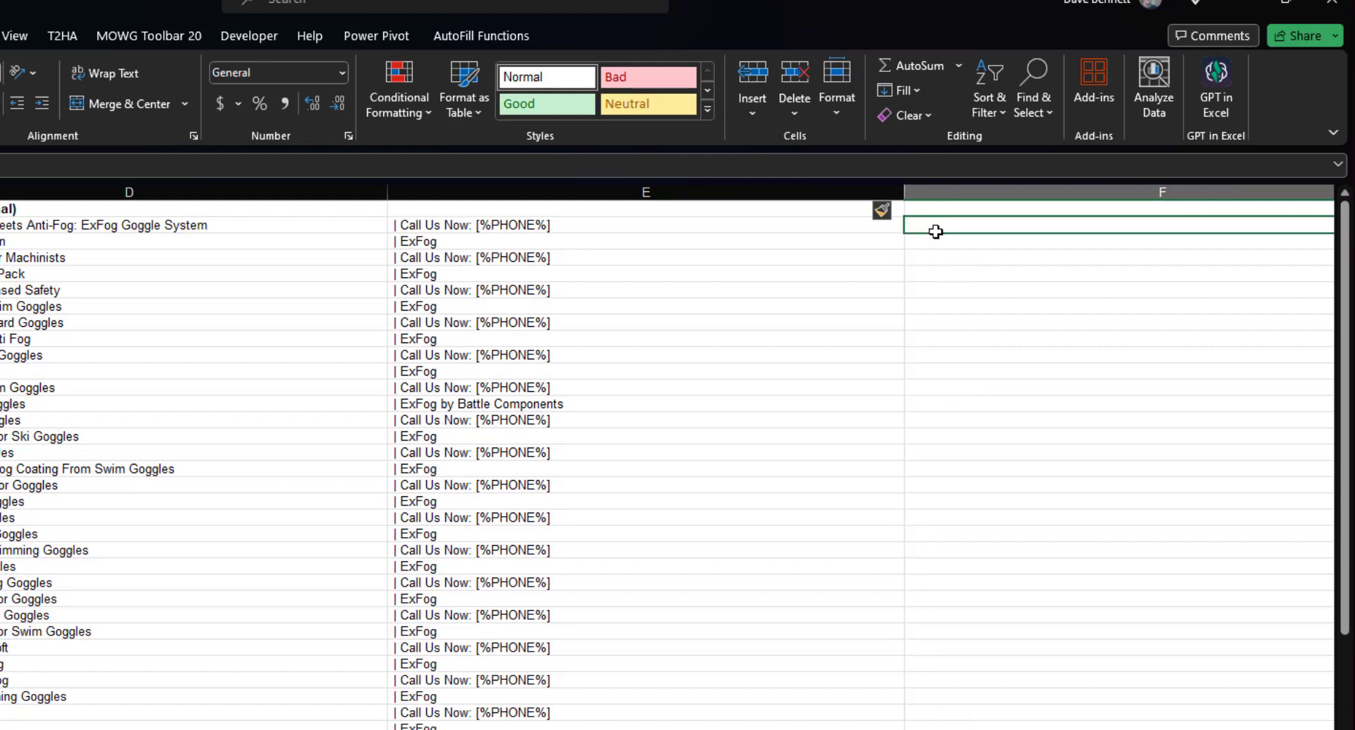
Enter the formula =D2&E2 in F2 to join the browser title with its suffix.
scroll(466, 362, right, 3)
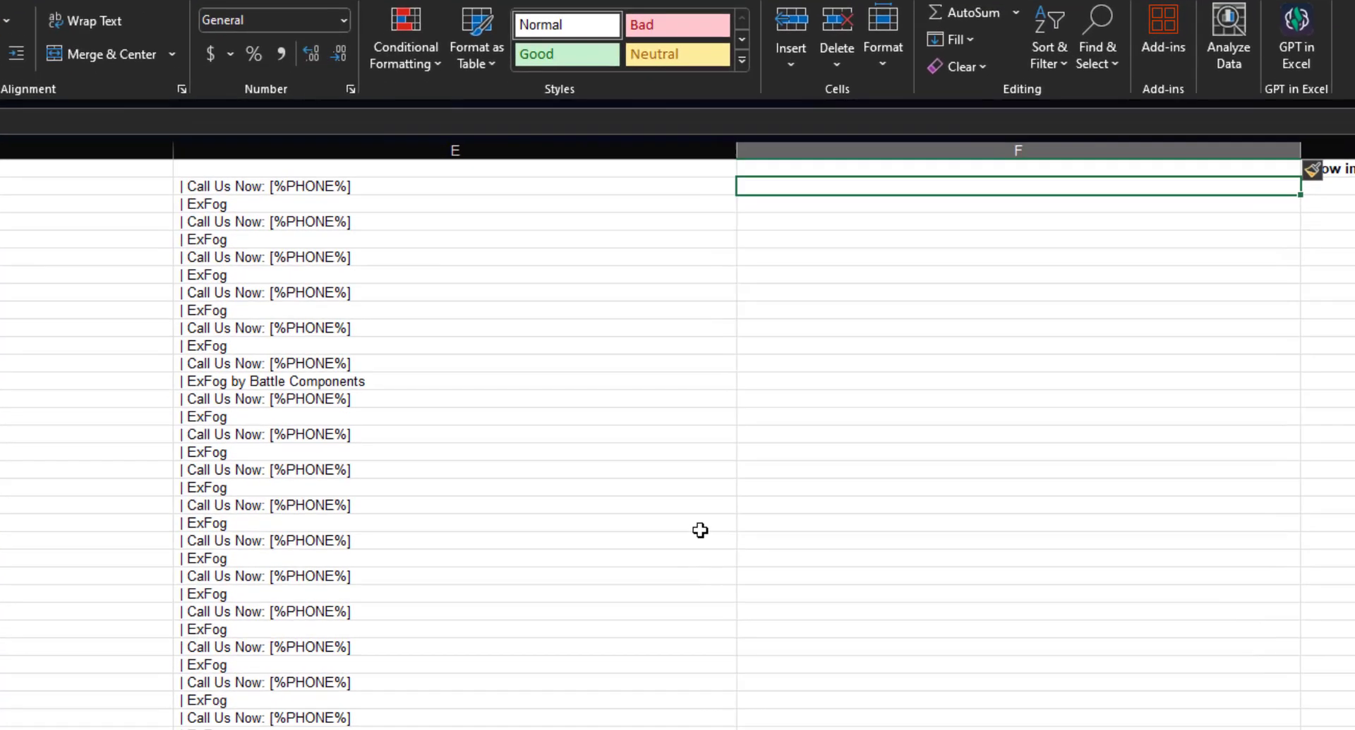
text(=)
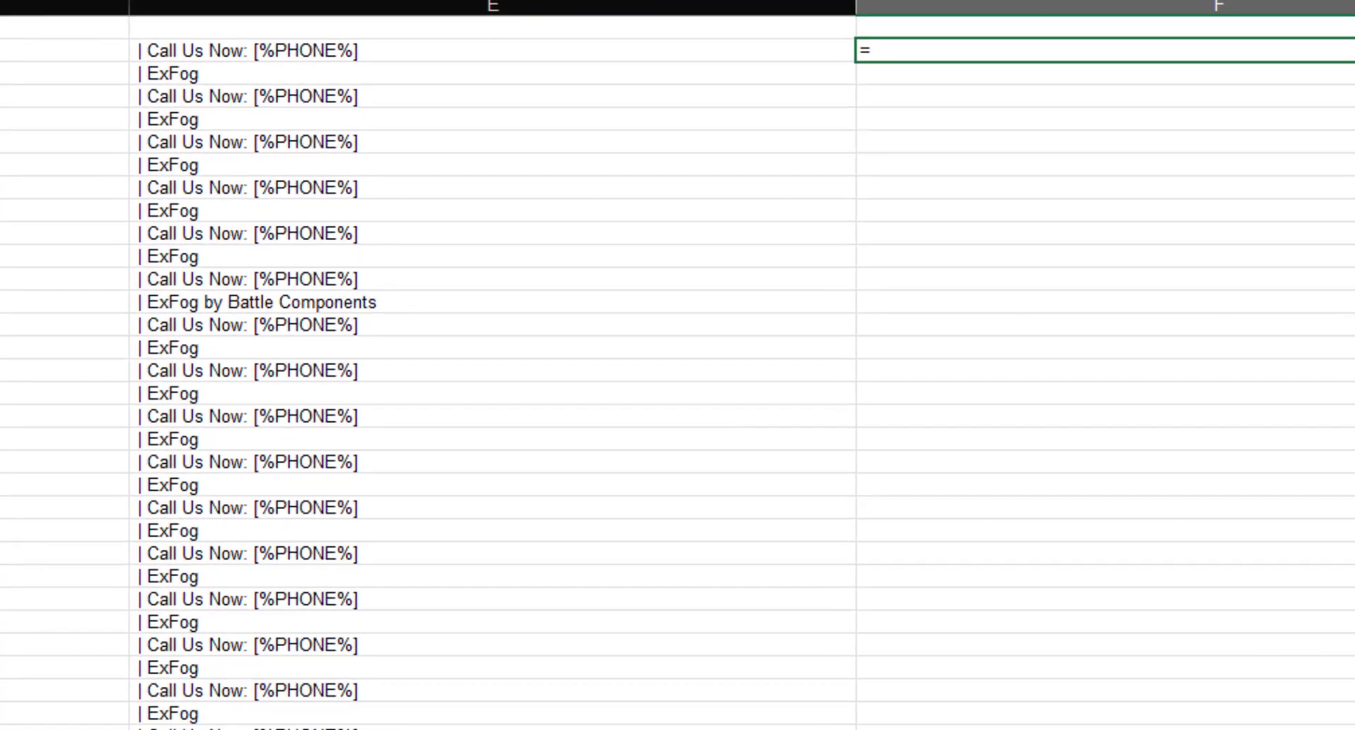
key(Left)
key(Left)
text(&)
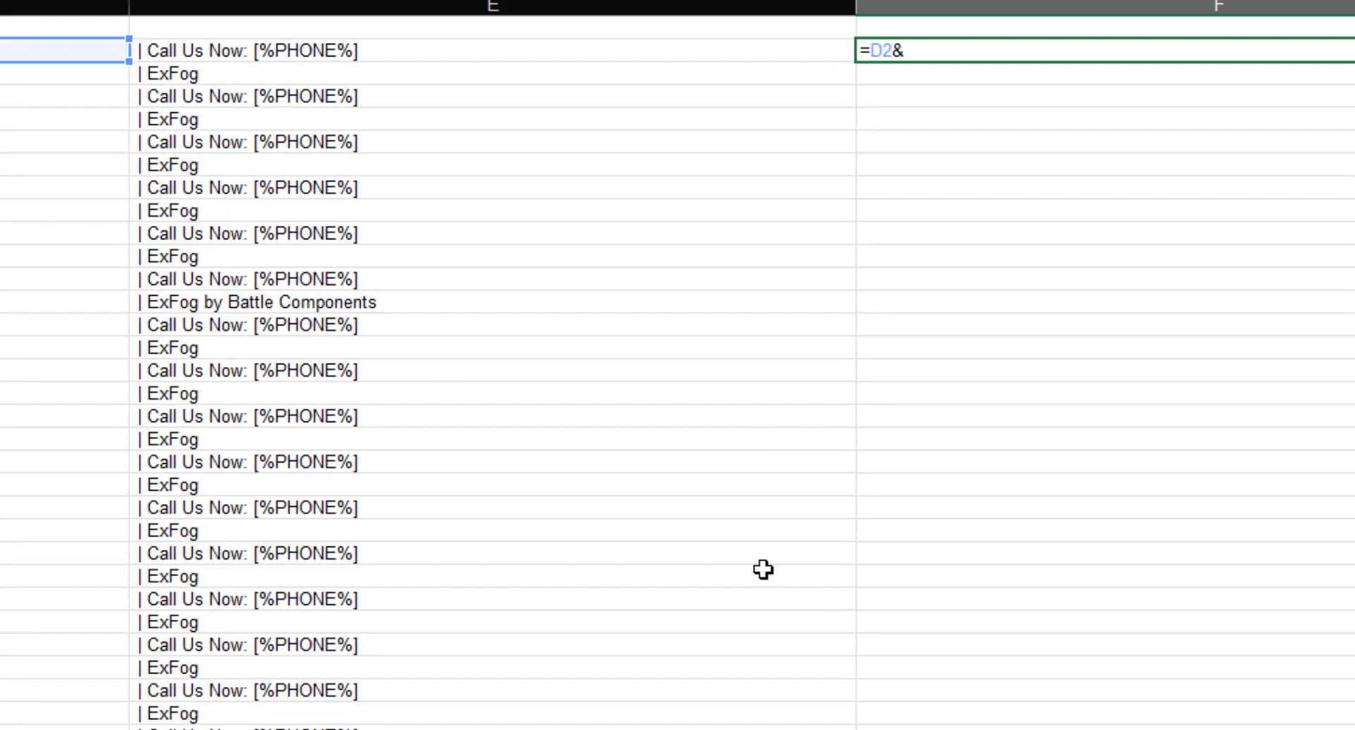
click(396, 51)
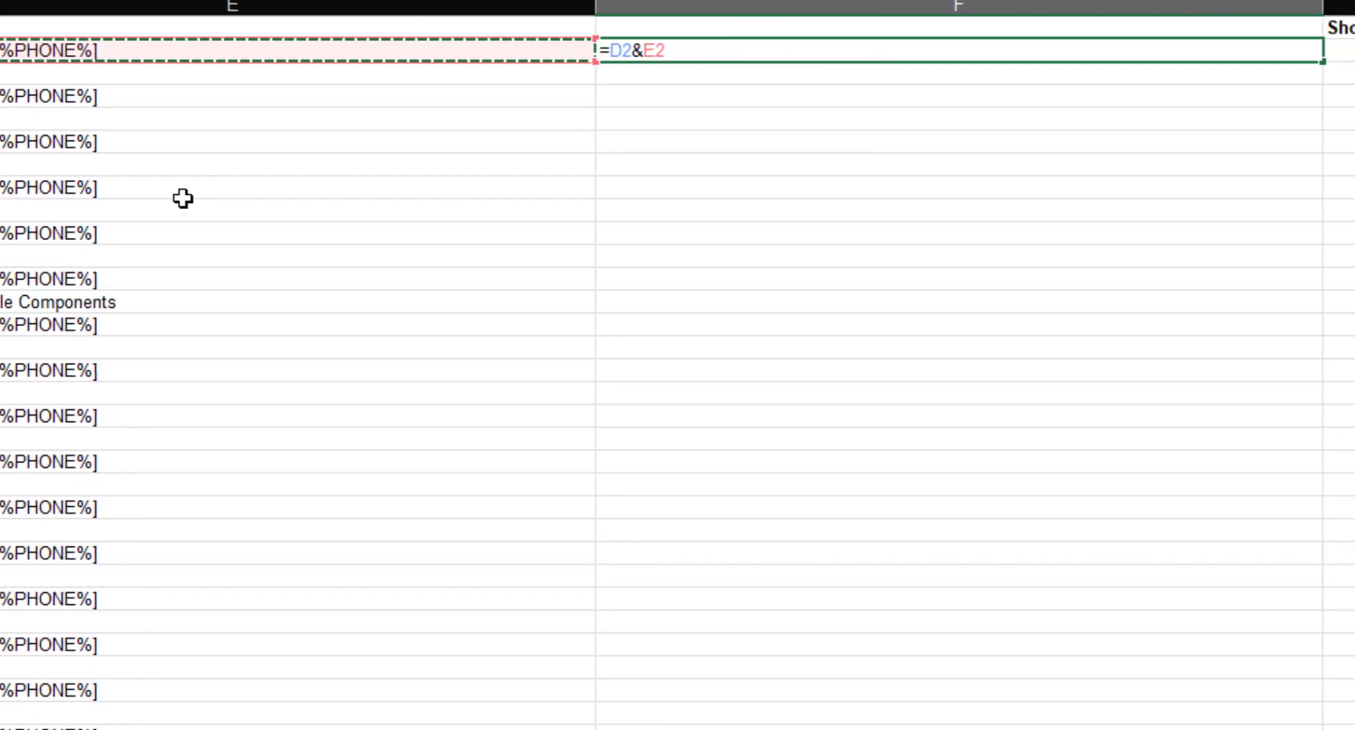
key(Return)
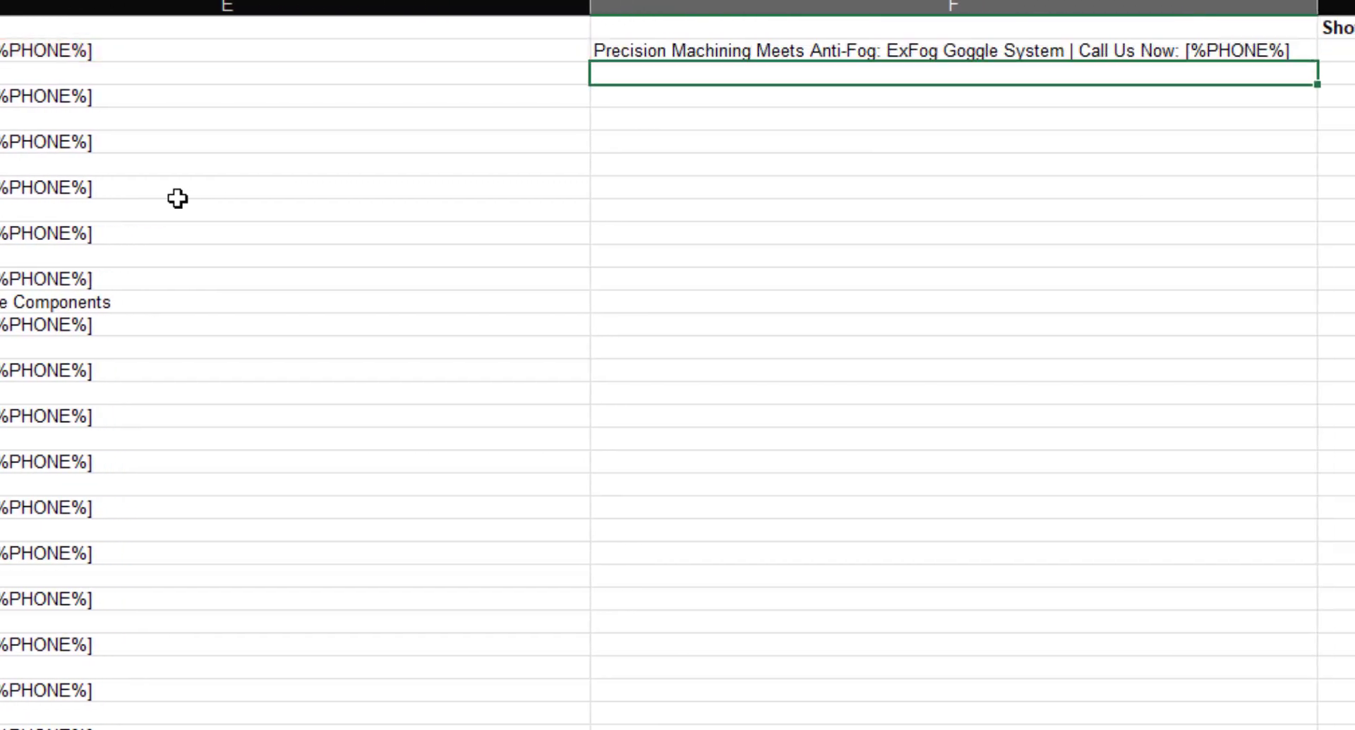
Fill the combining formula down all rows and select the combined titles.
click(1196, 44)
drag(1314, 61, 1270, 727)
click(202, 554)
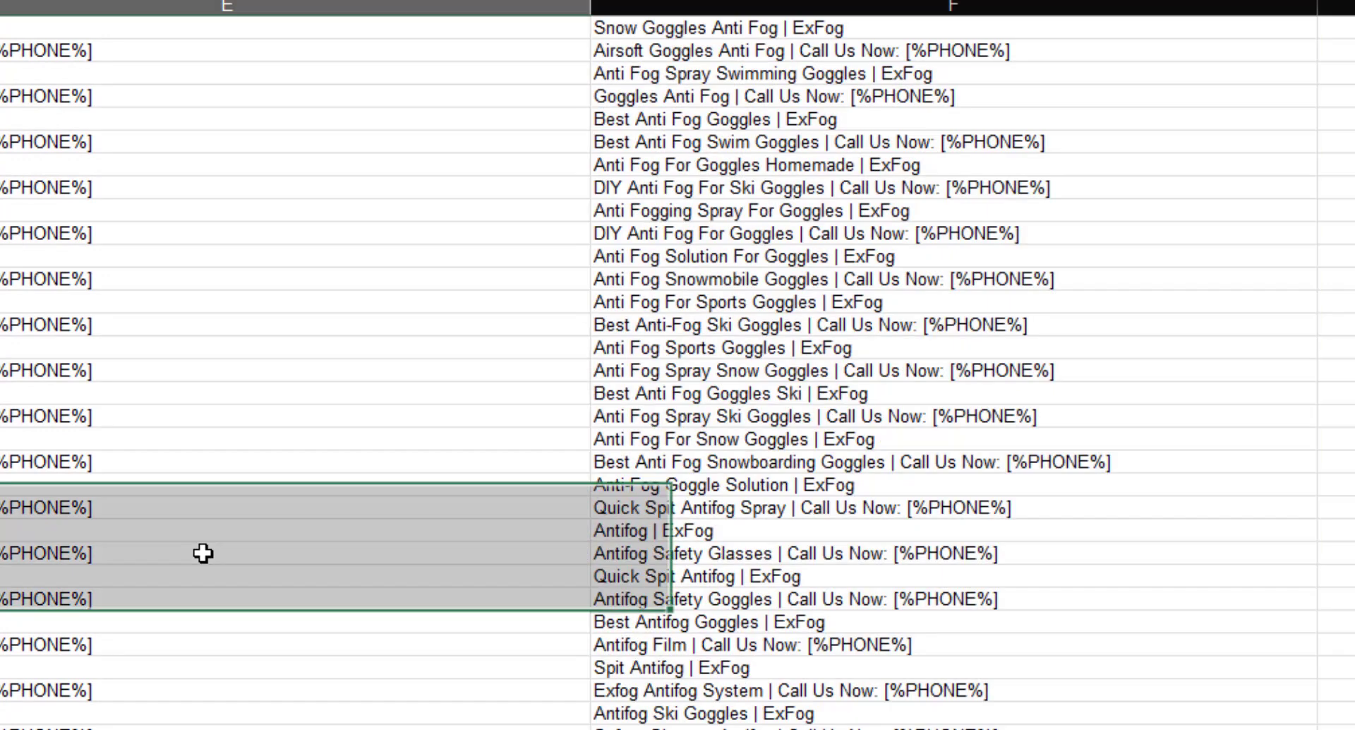
scroll(233, 566, up, 10)
click(726, 51)
key(ctrl+shift+Down)
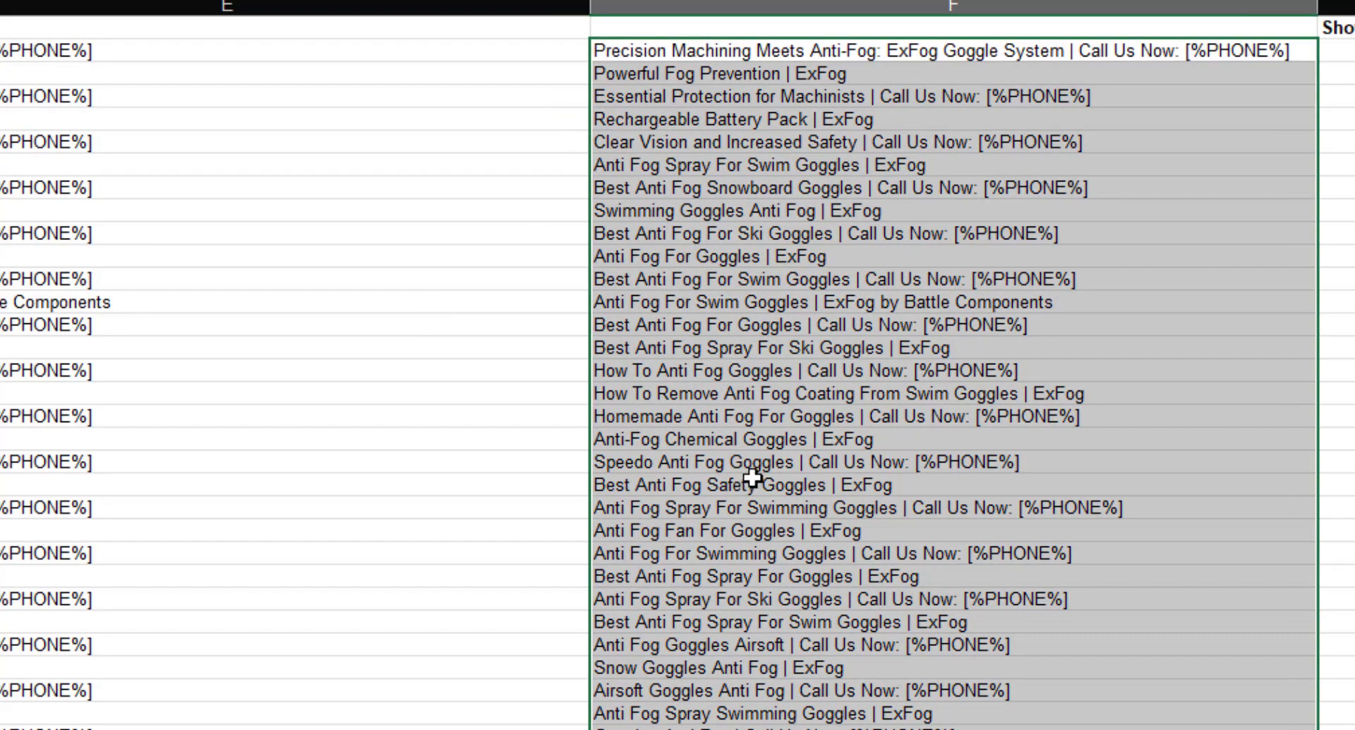
Copy the combined titles and paste them as values into the Browser Title column.
right_click(755, 144)
click(812, 244)
scroll(862, 233, left, 10)
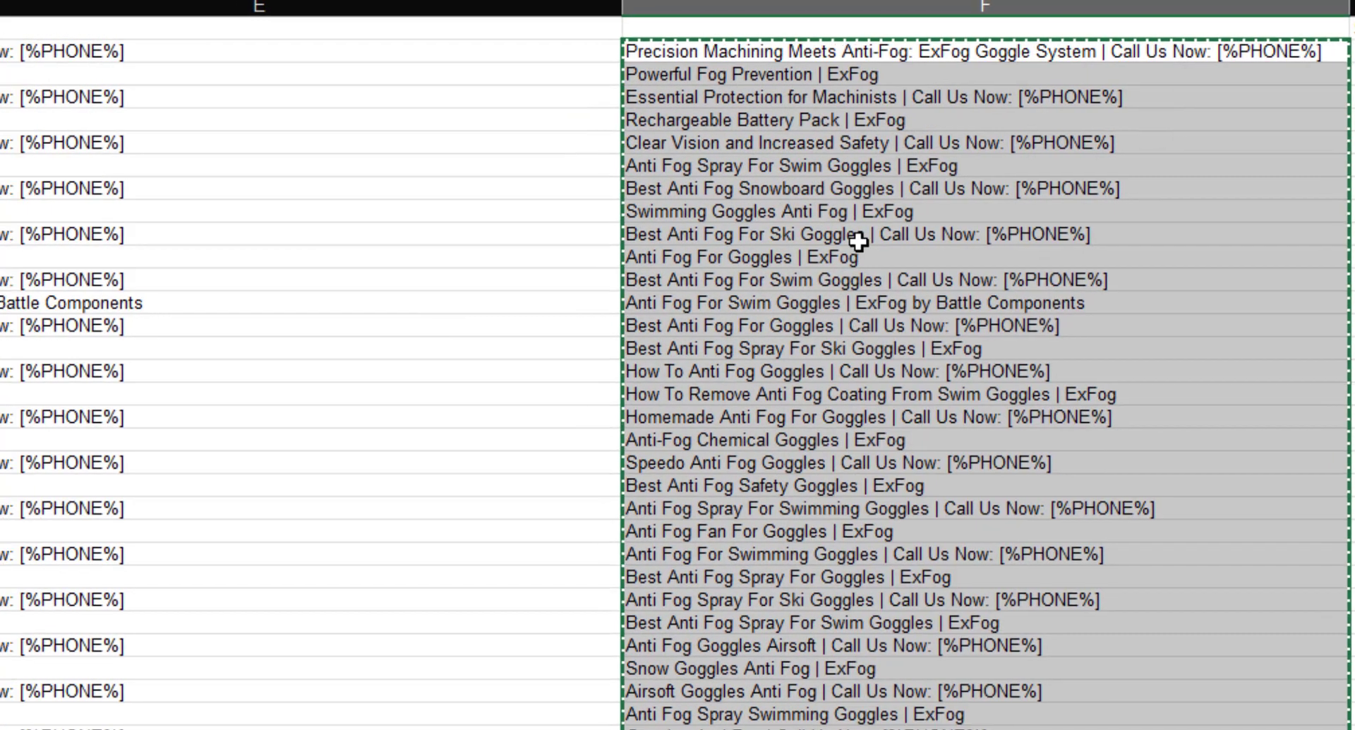
scroll(1274, 162, left, 5)
right_click(385, 73)
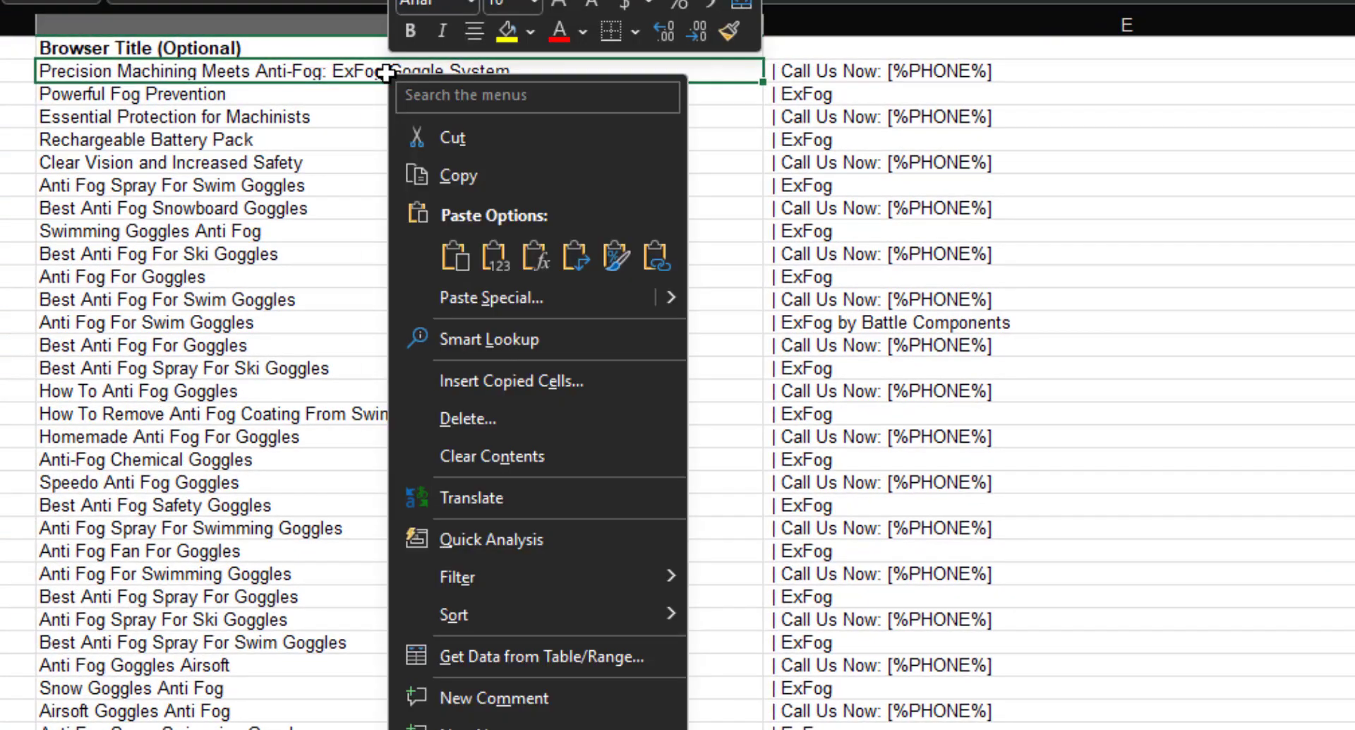
click(497, 254)
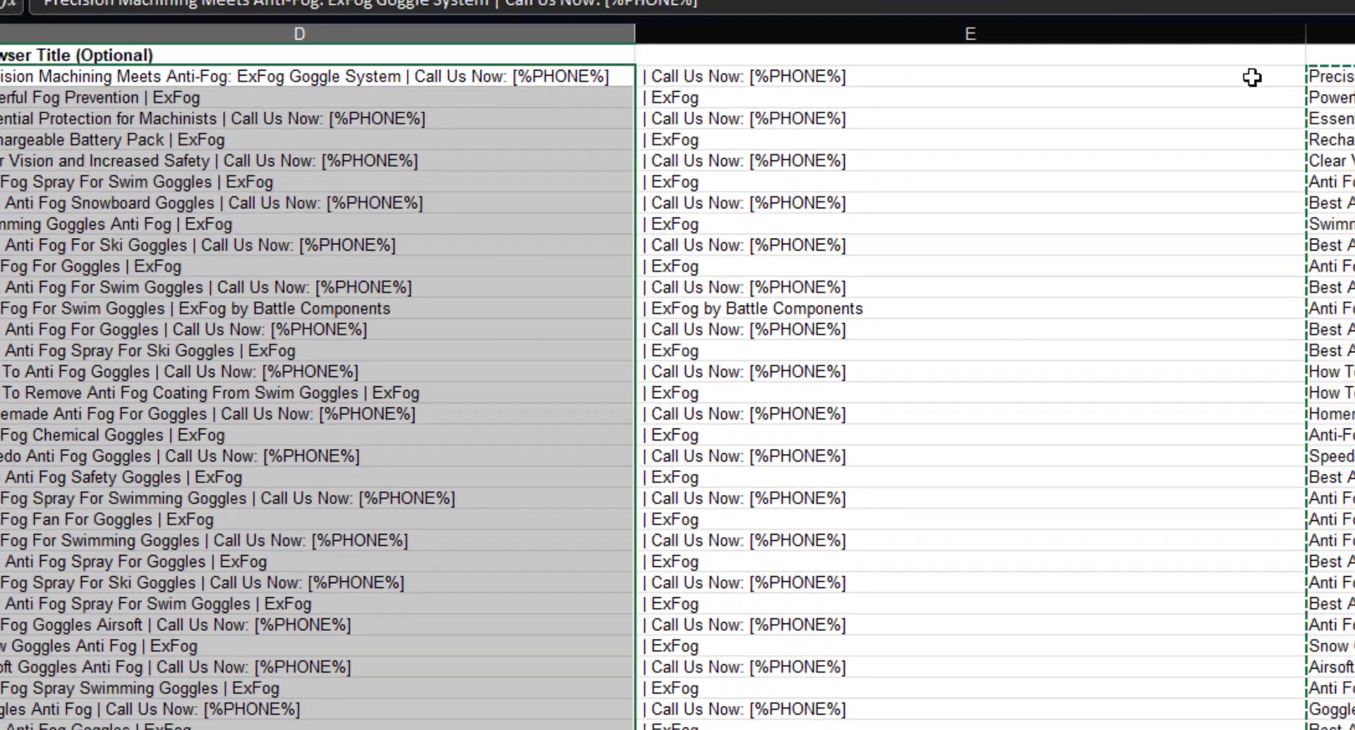
Delete the suffix and helper columns and scroll through the new full titles.
click(1052, 33)
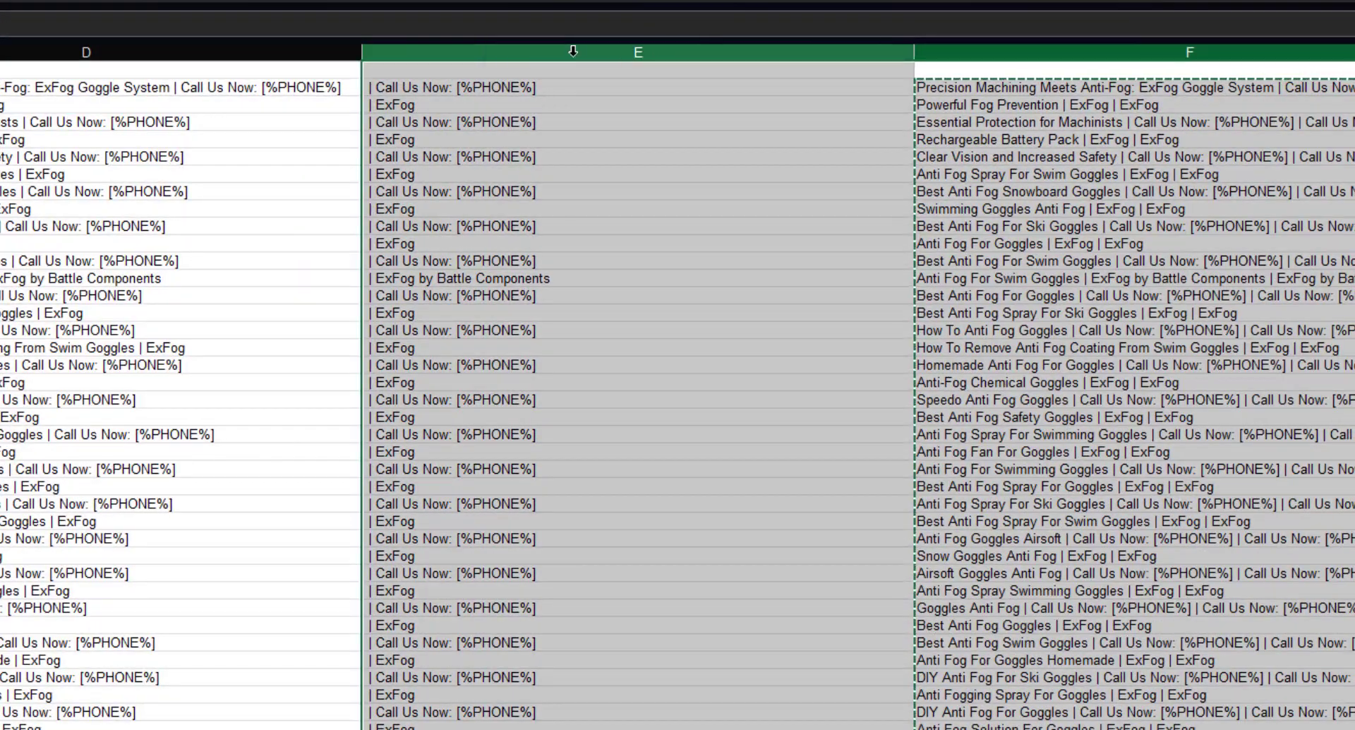
right_click(512, 164)
click(575, 408)
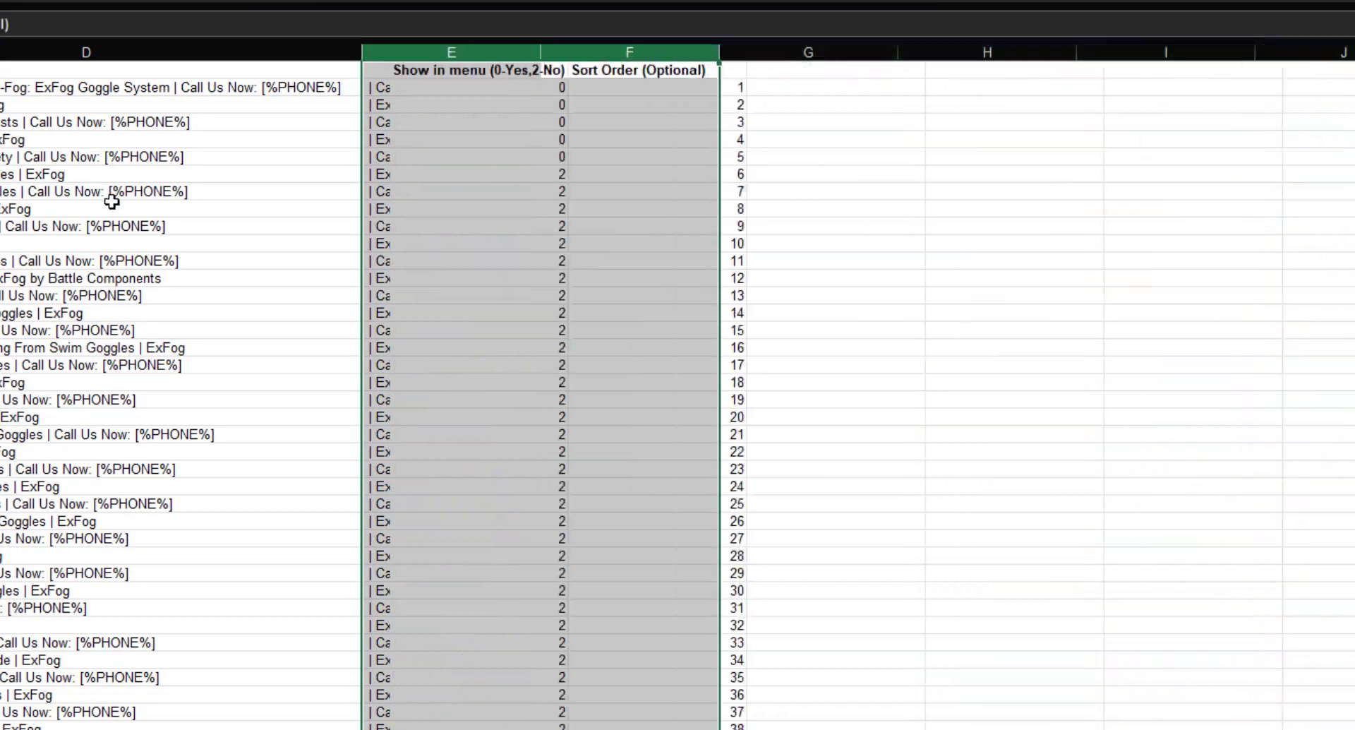
click(113, 202)
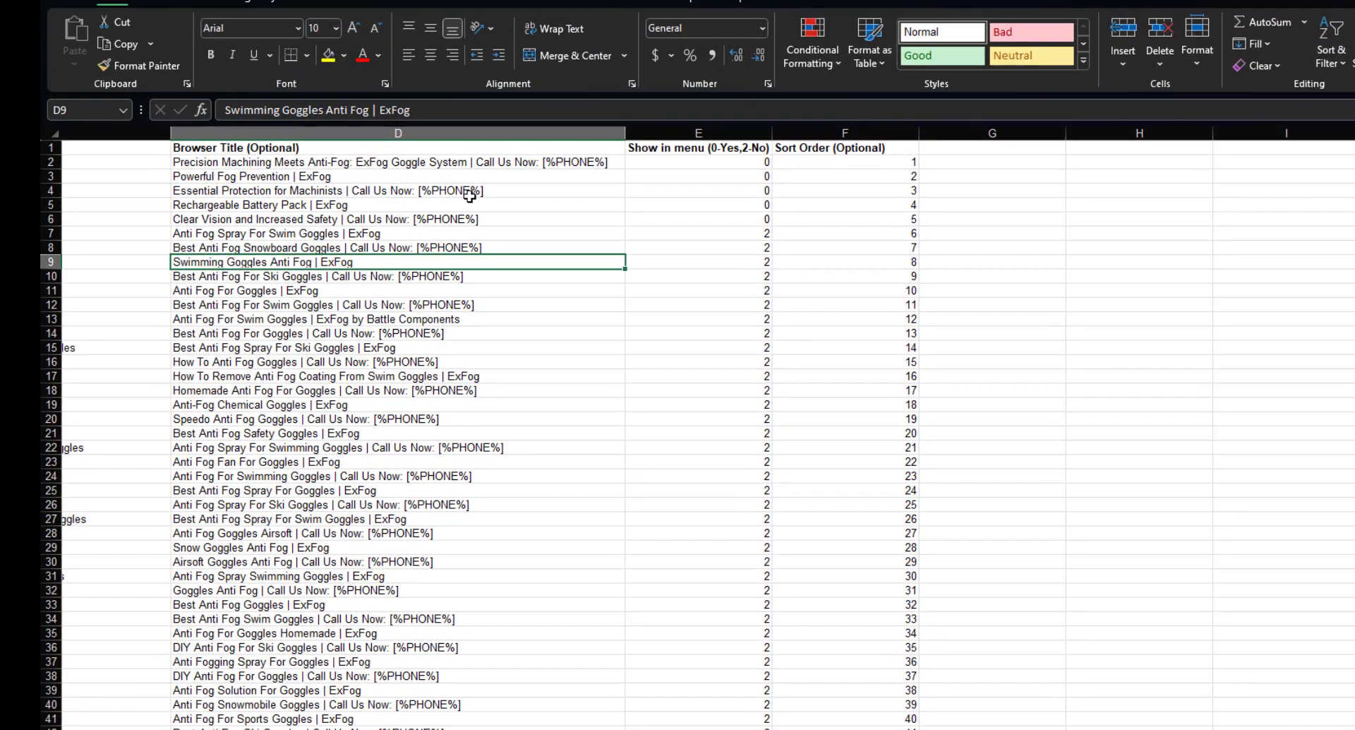
scroll(79, 233, down, 3)
scroll(437, 289, down, 5)
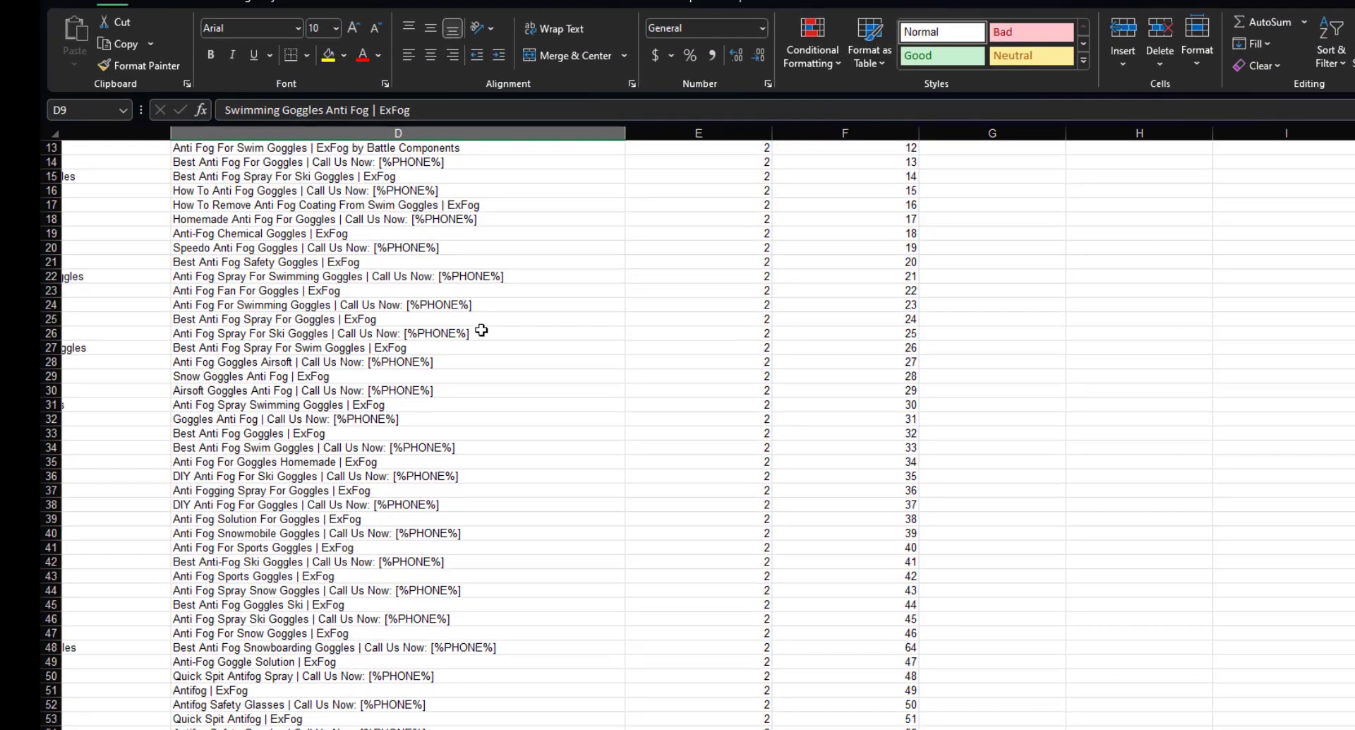
scroll(462, 292, down, 5)
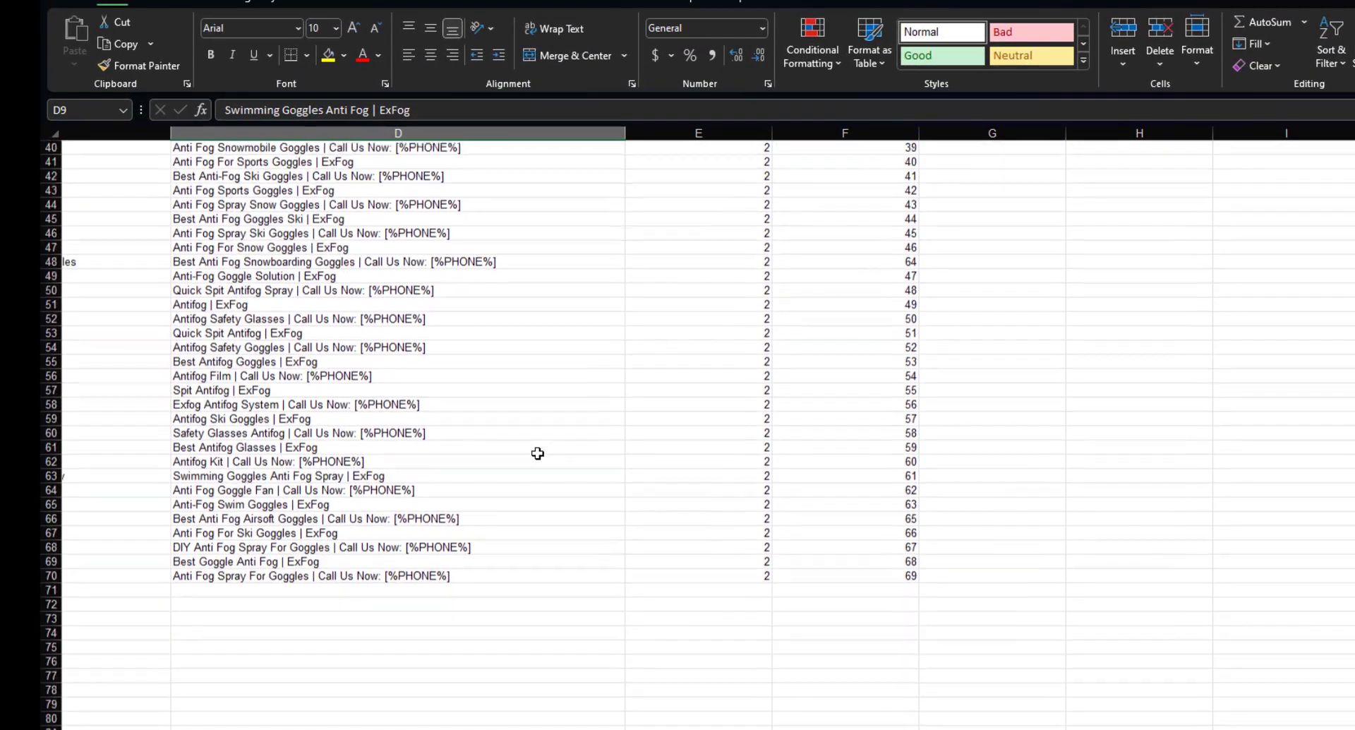
scroll(536, 454, up, 13)
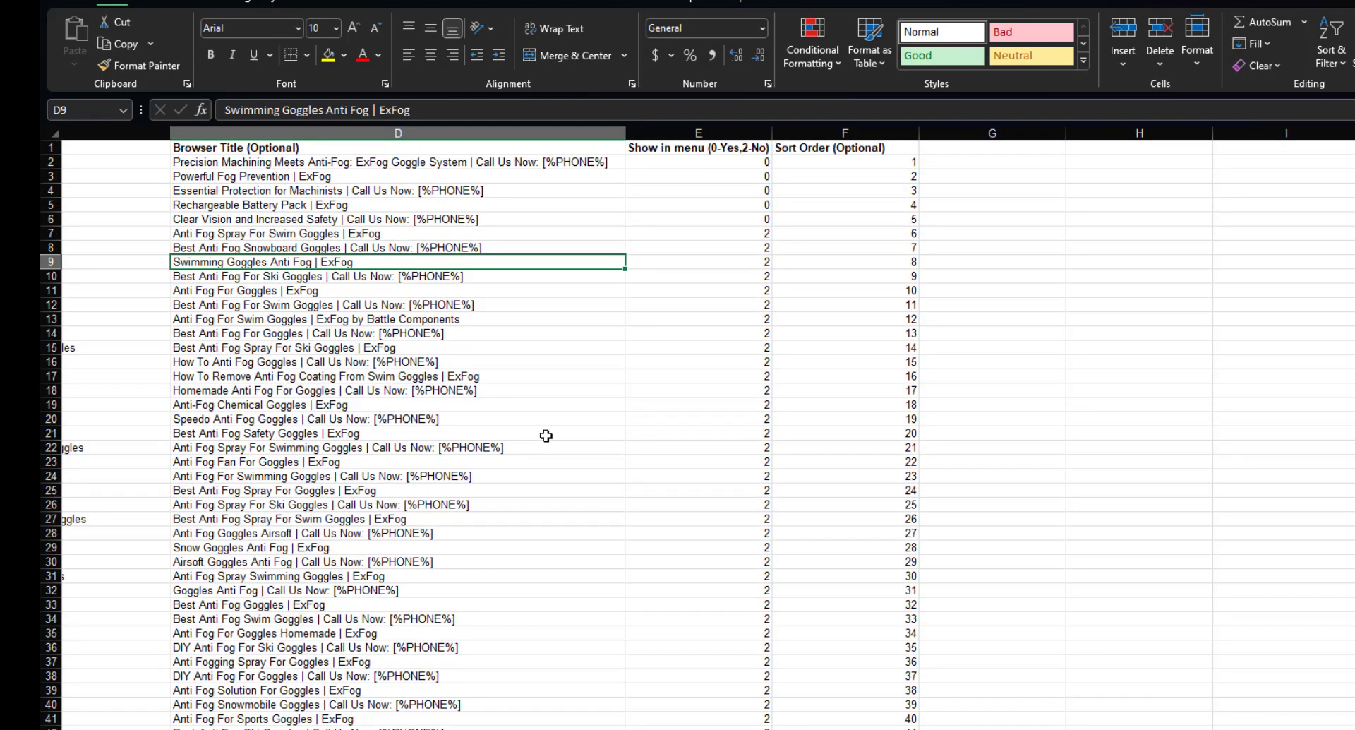
click(701, 133)
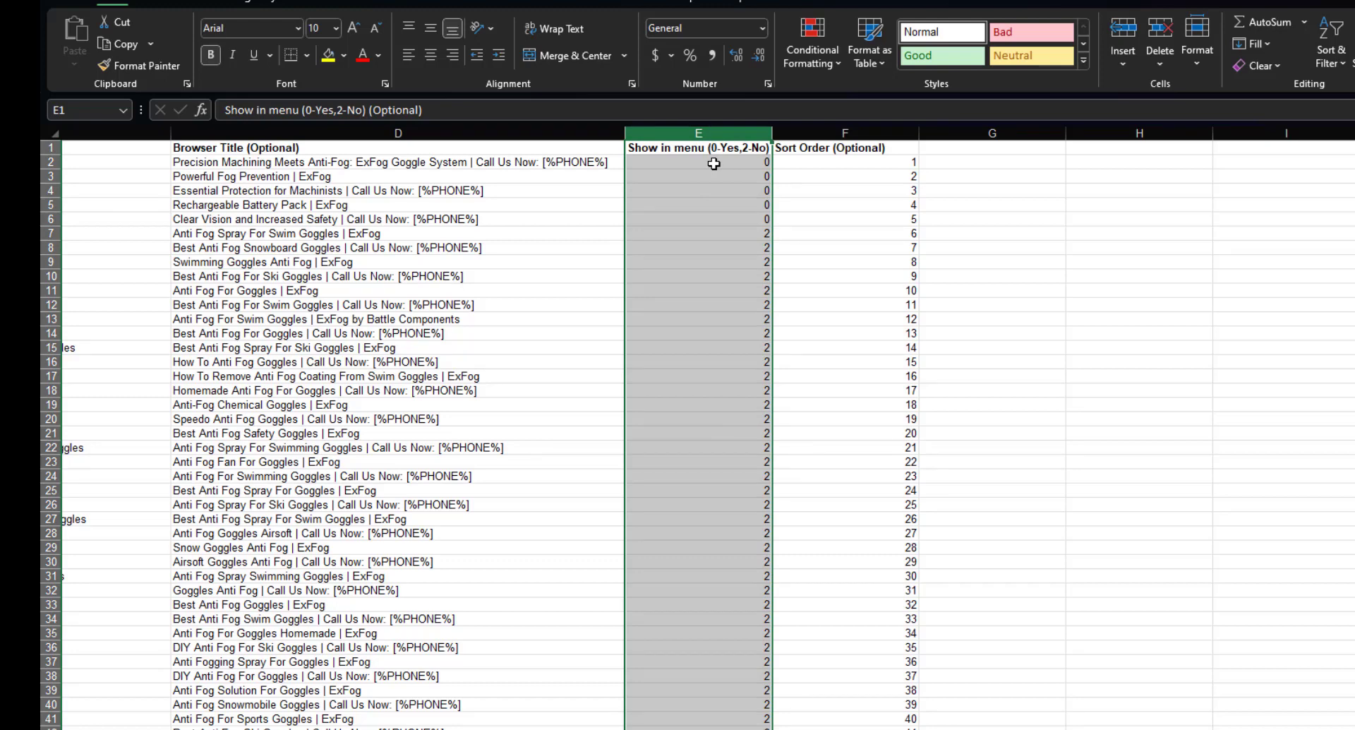
click(570, 729)
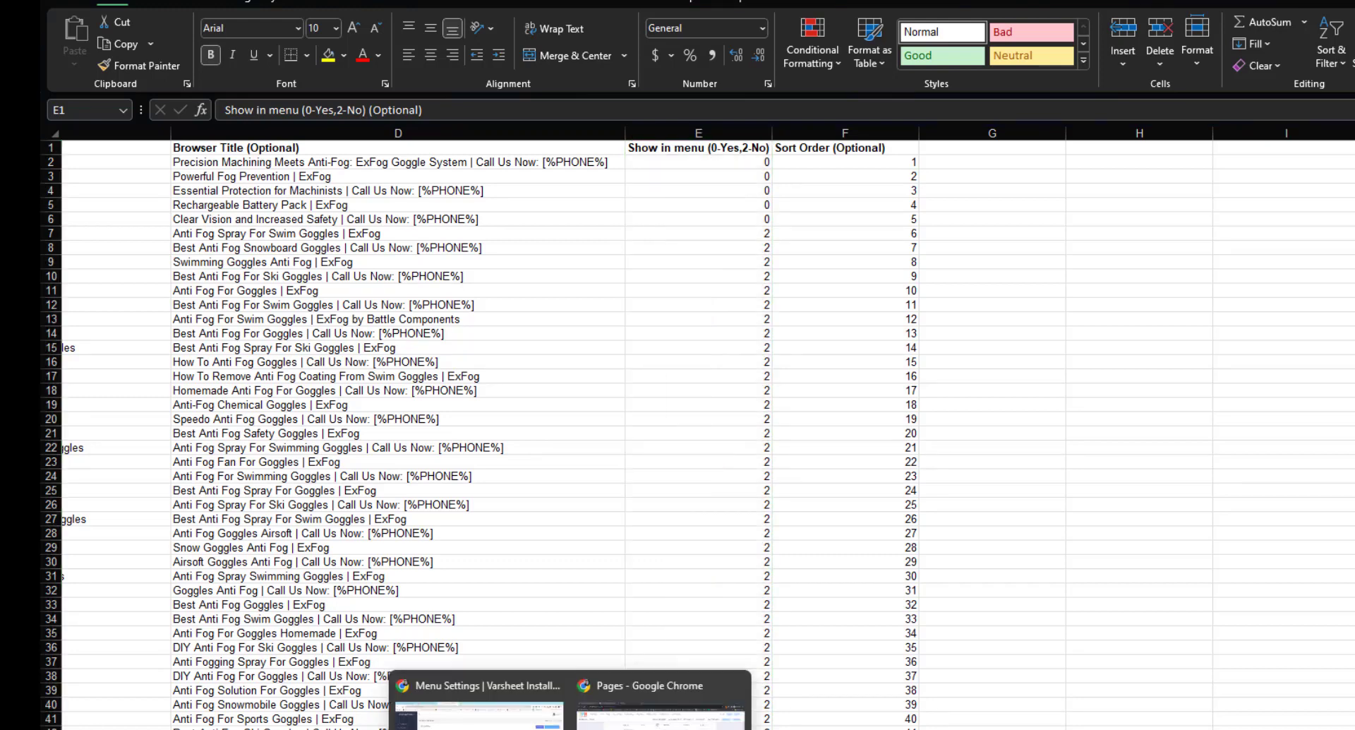
Scroll through the live ExFog page and sitemap links in Chrome, then return to Excel.
click(480, 709)
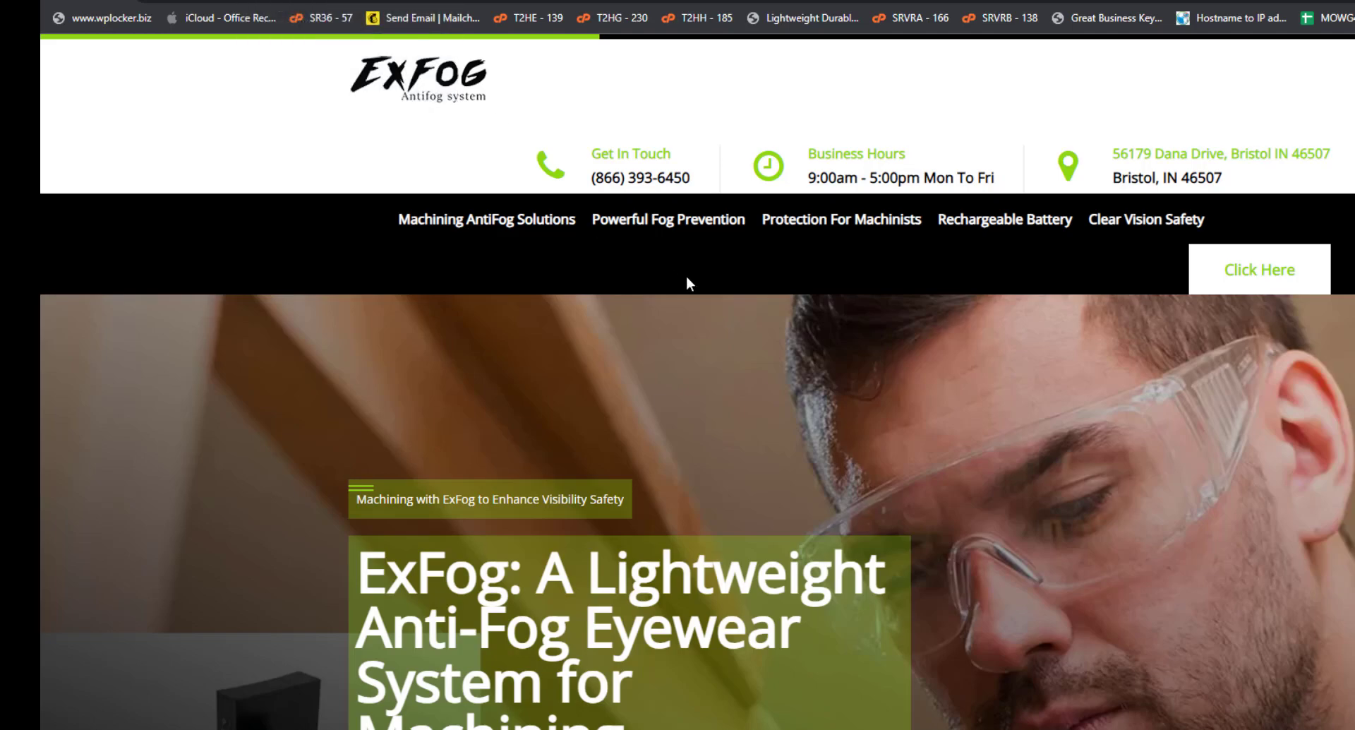
scroll(684, 277, down, 10)
scroll(711, 312, down, 5)
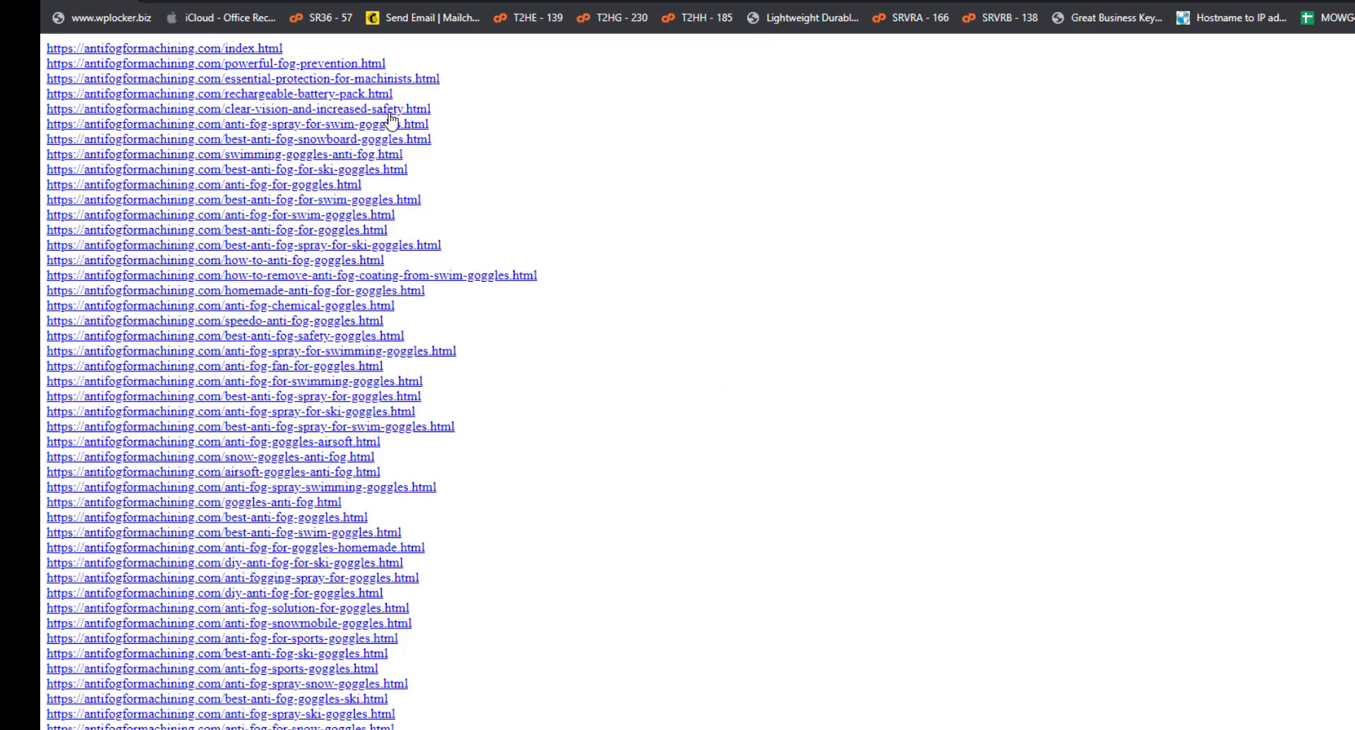
scroll(396, 154, down, 5)
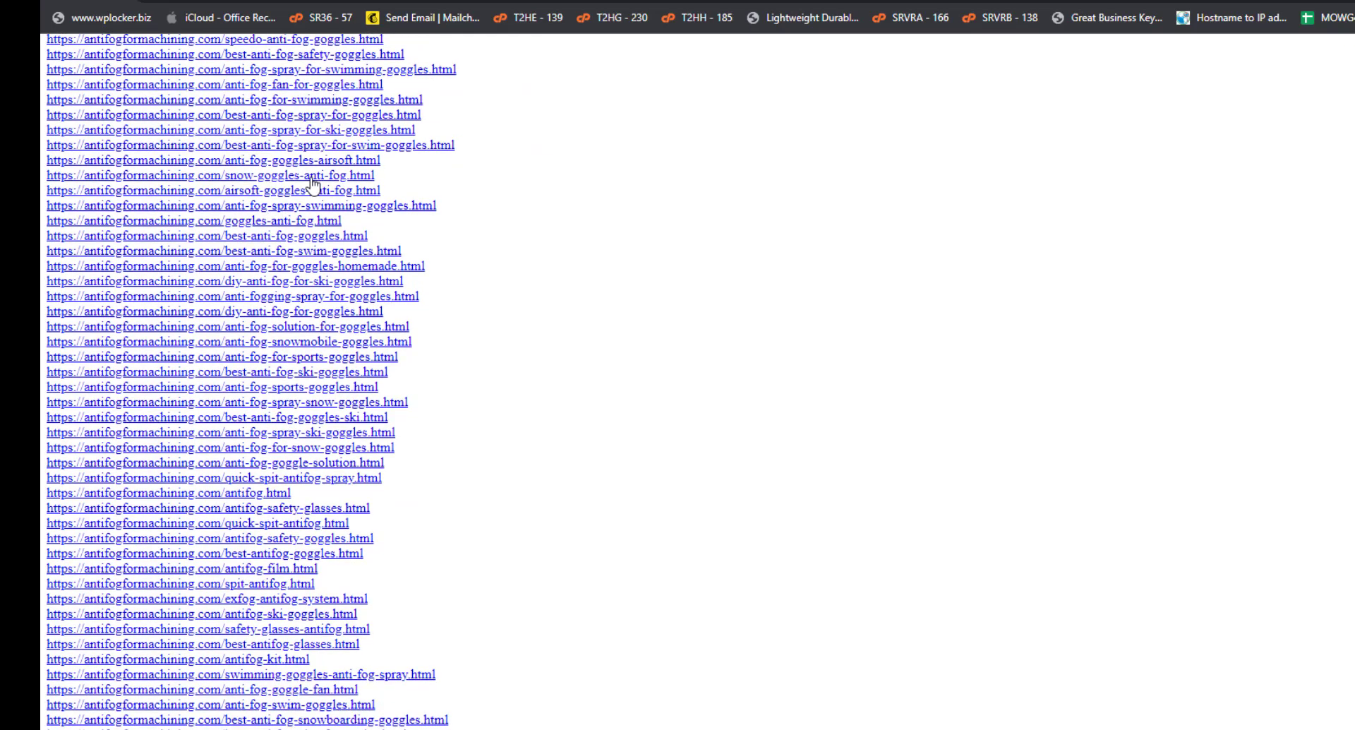
scroll(228, 268, up, 4)
scroll(269, 180, up, 1)
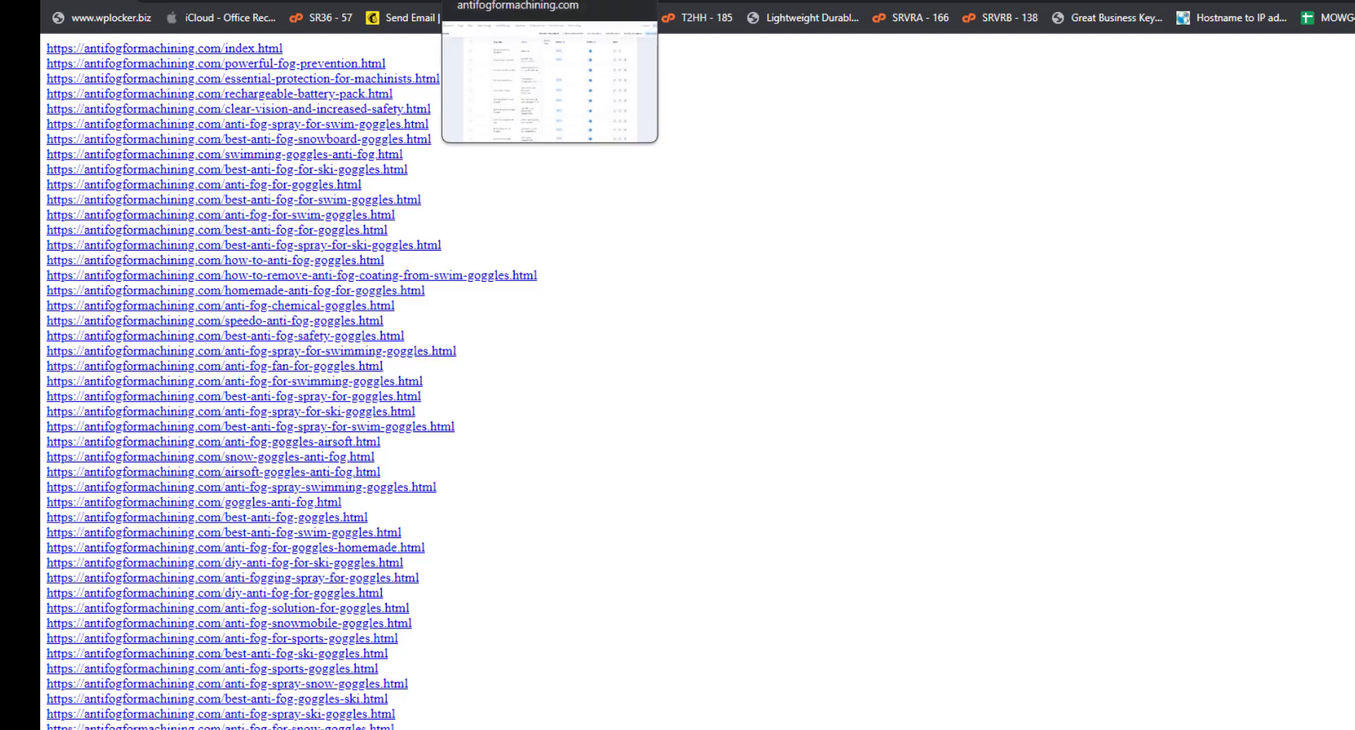
key(alt+Tab)
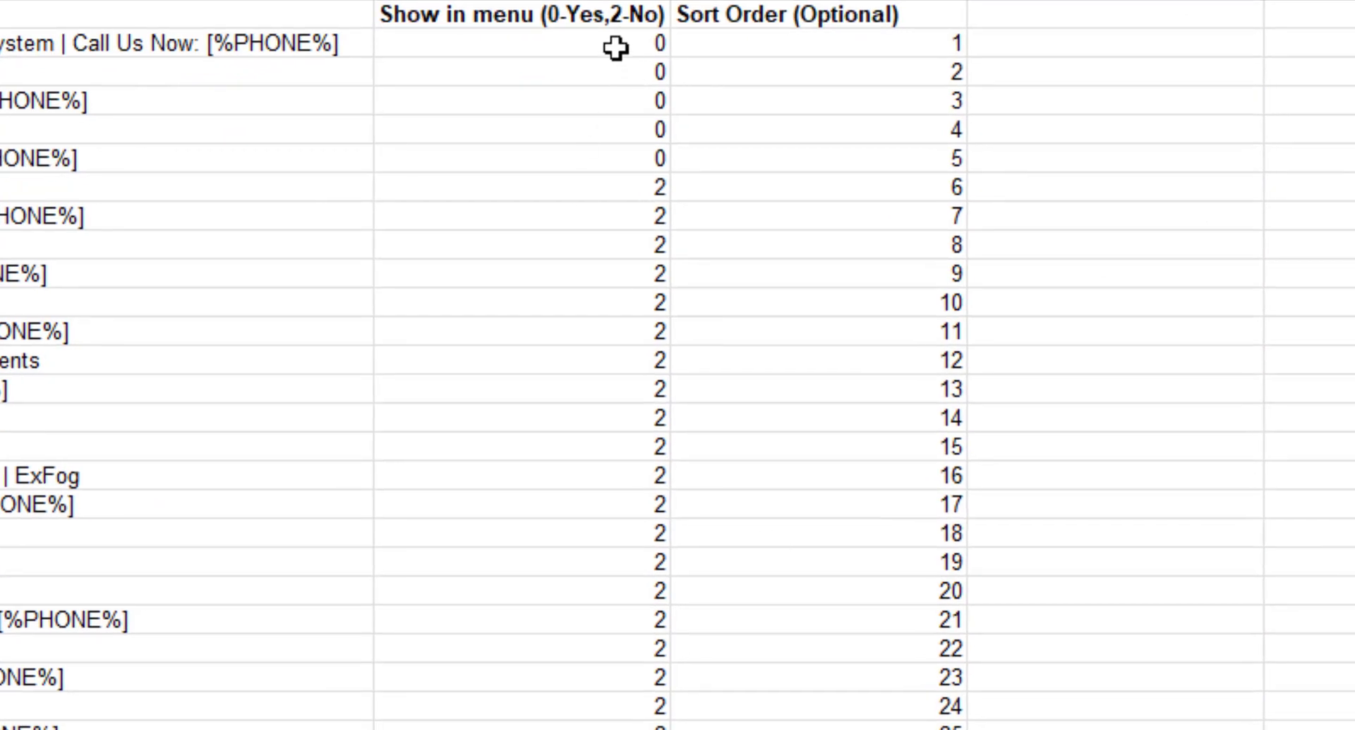
drag(1284, 154, 1281, 172)
drag(612, 80, 605, 151)
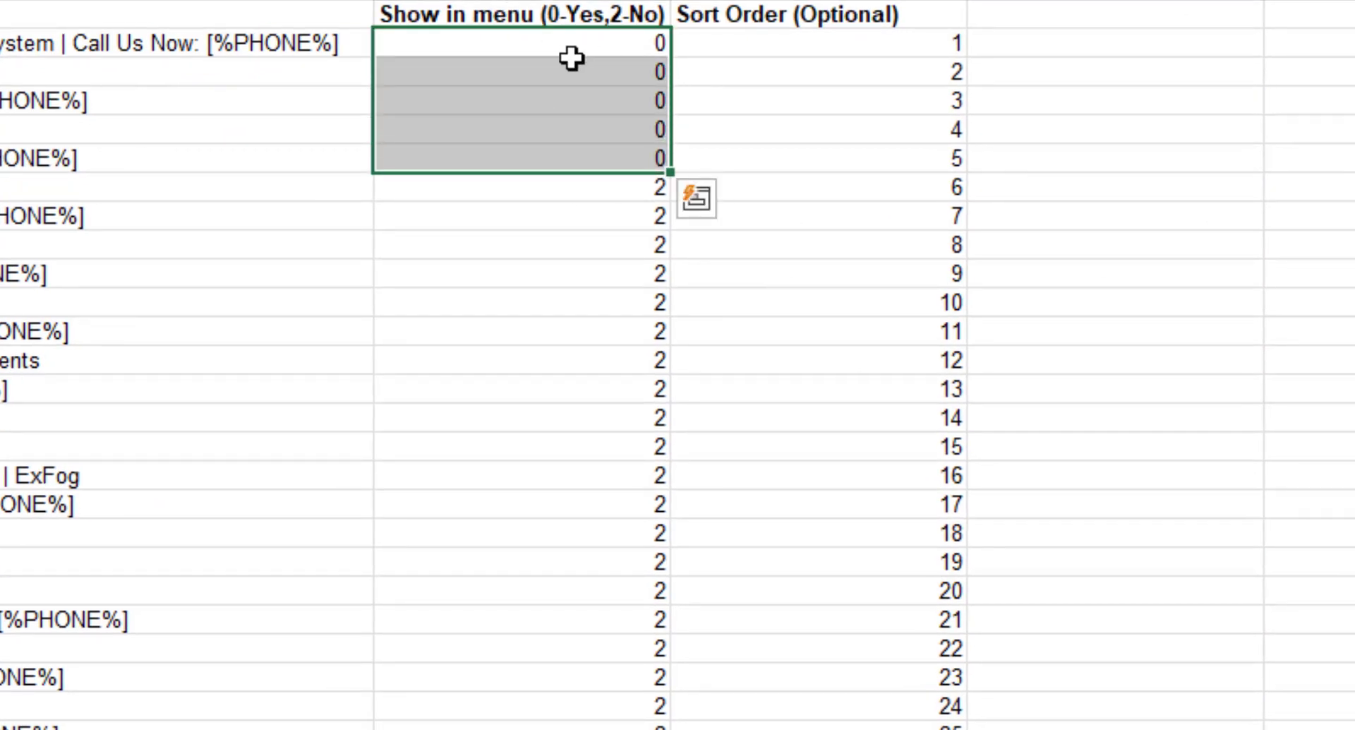
drag(587, 187, 593, 727)
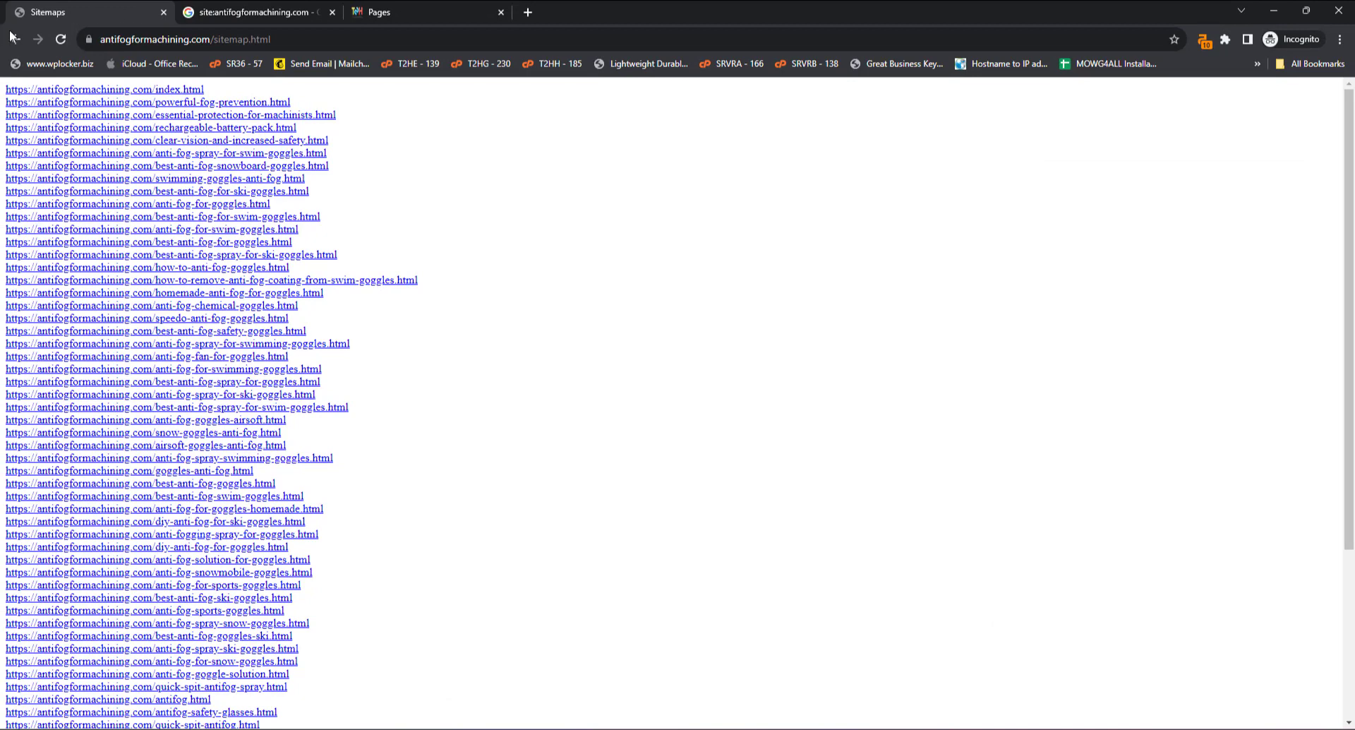
click(16, 40)
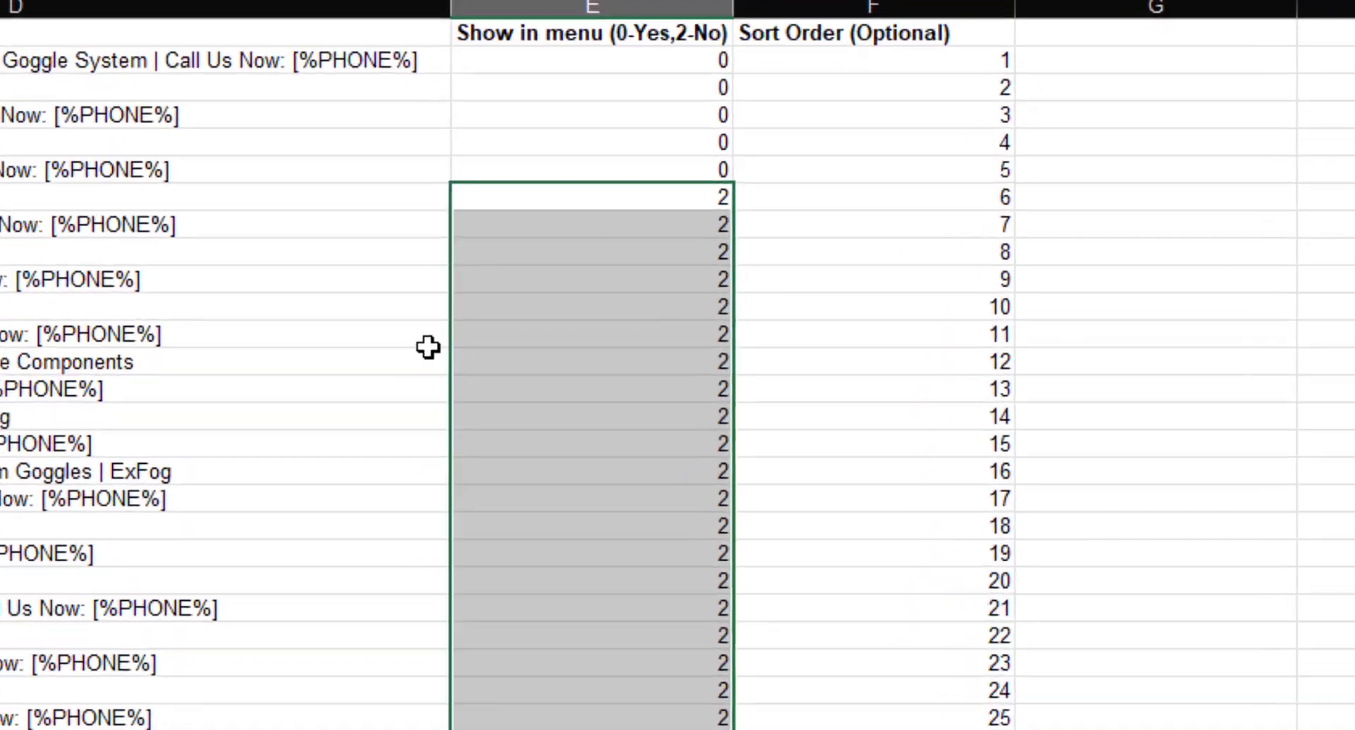
Set Show in menu to 2 for the machinists page and 0 for how-to-anti-fog-goggles.
click(630, 115)
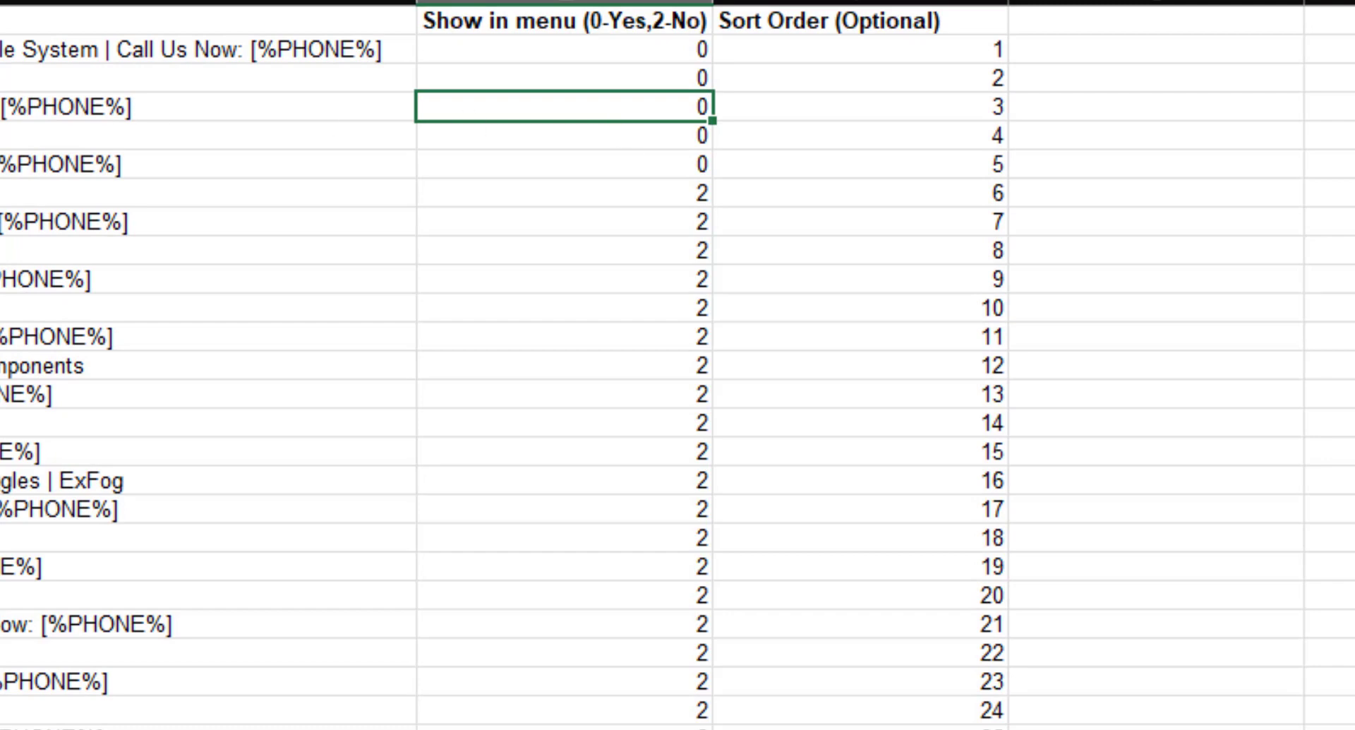
click(2, 107)
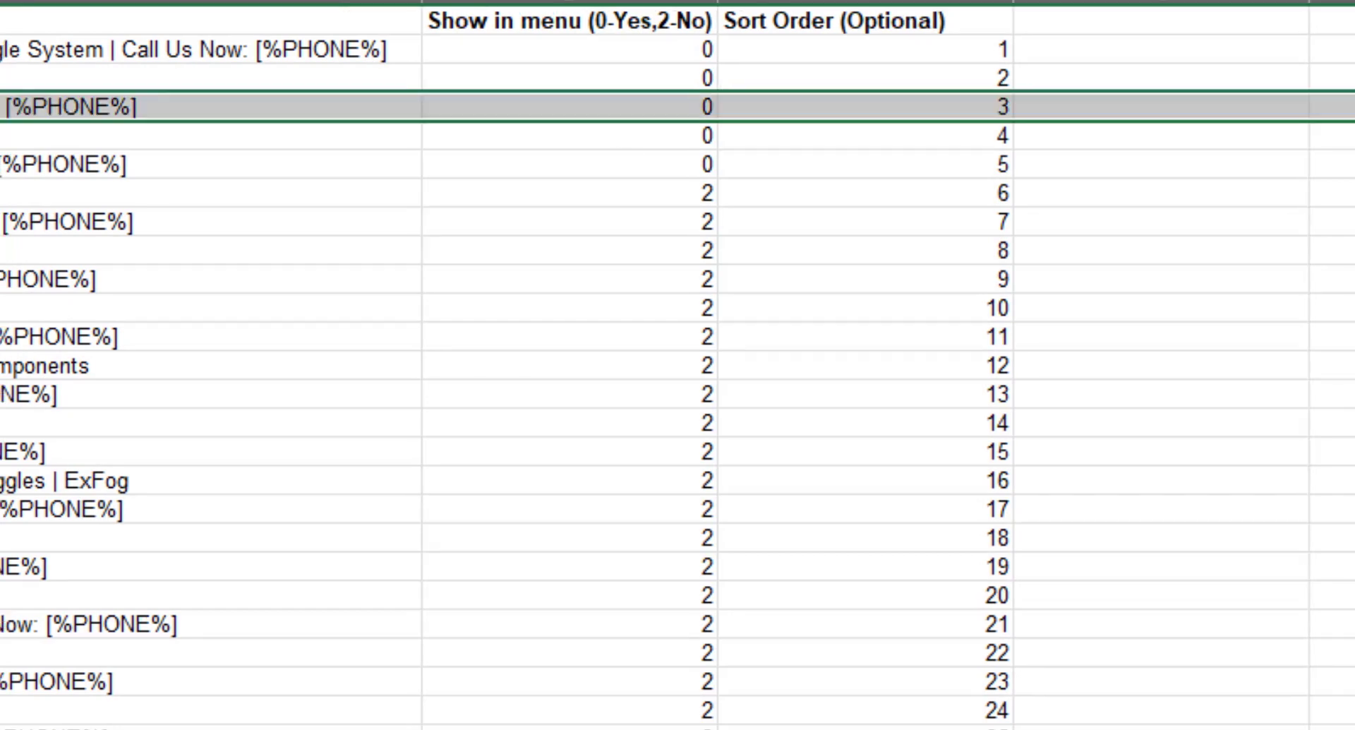
click(648, 112)
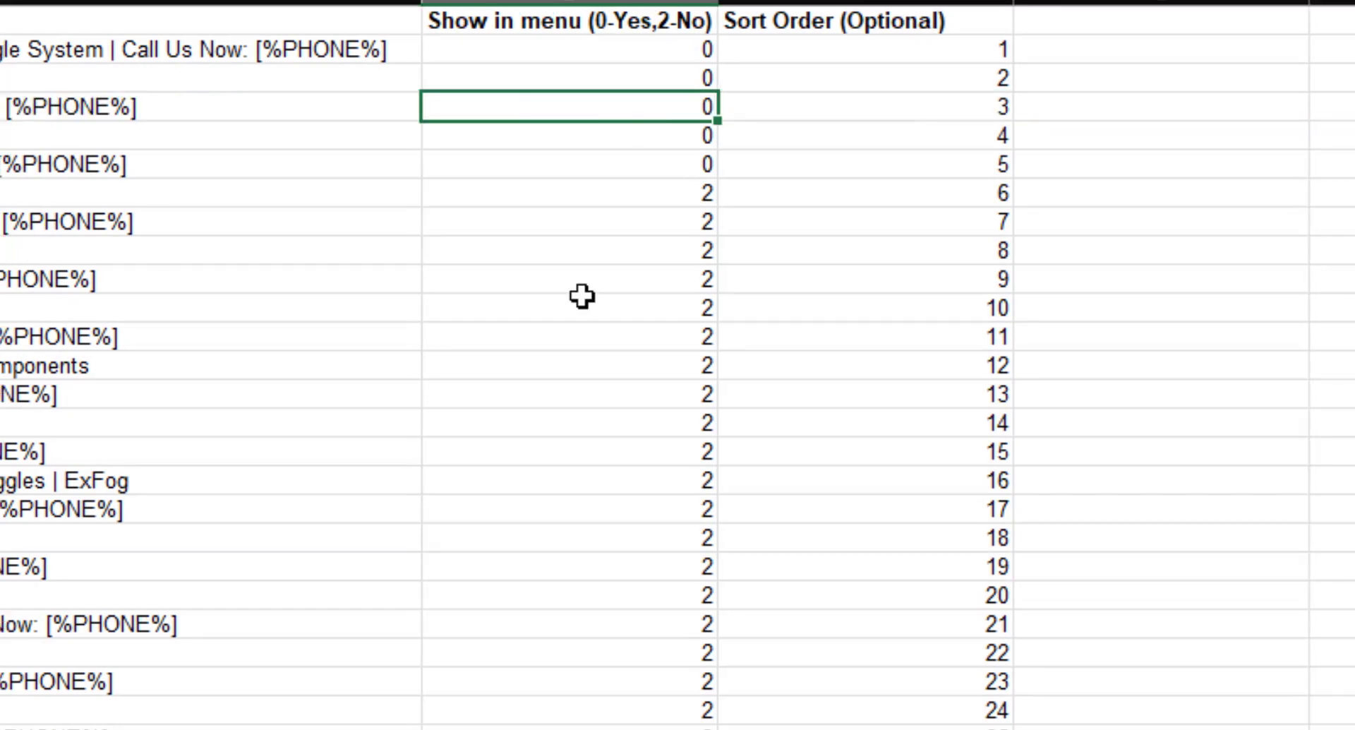
text(2)
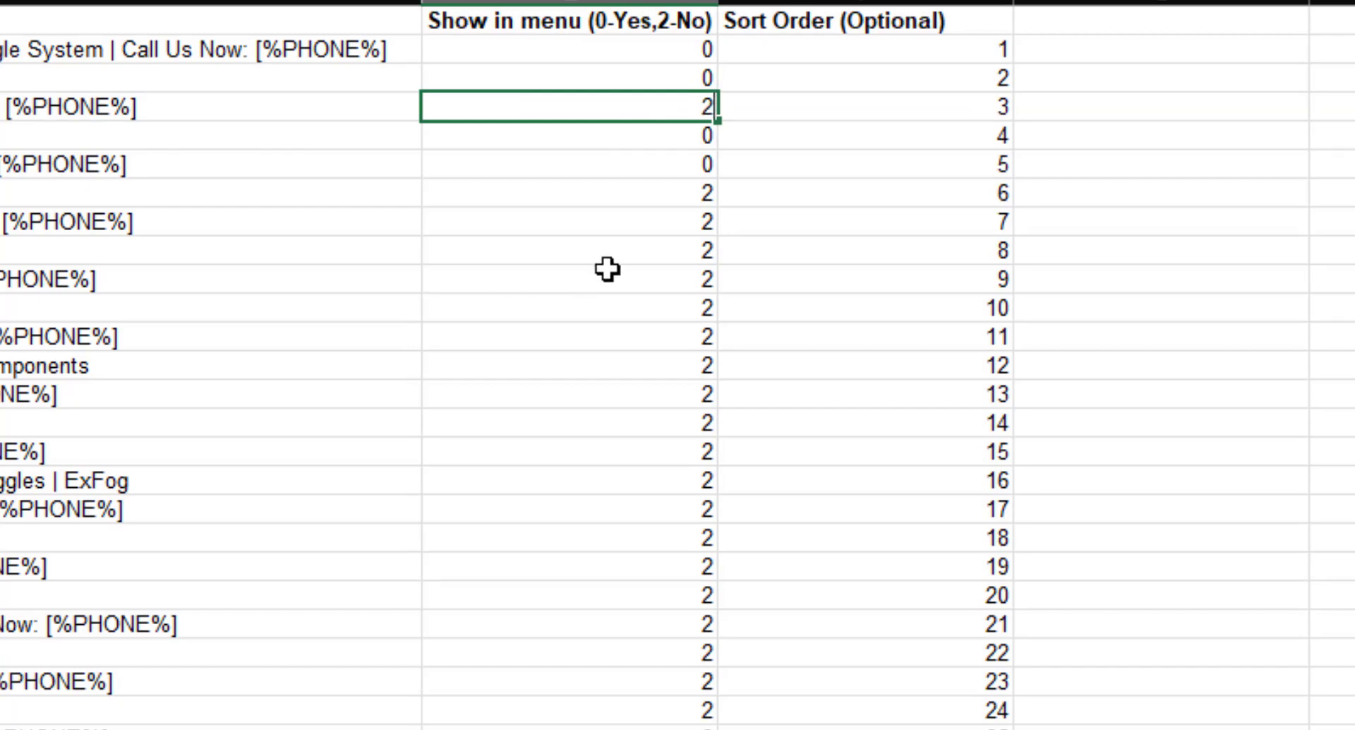
click(650, 449)
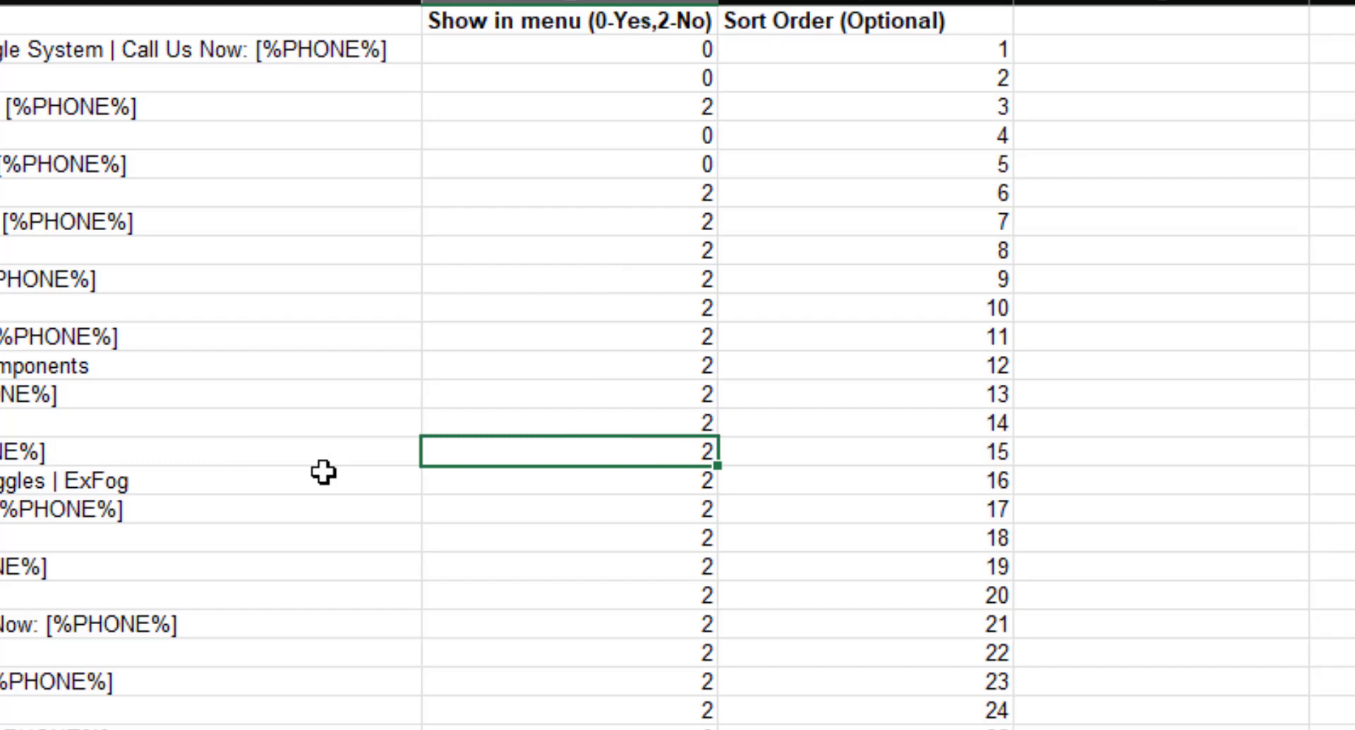
text(0)
click(595, 332)
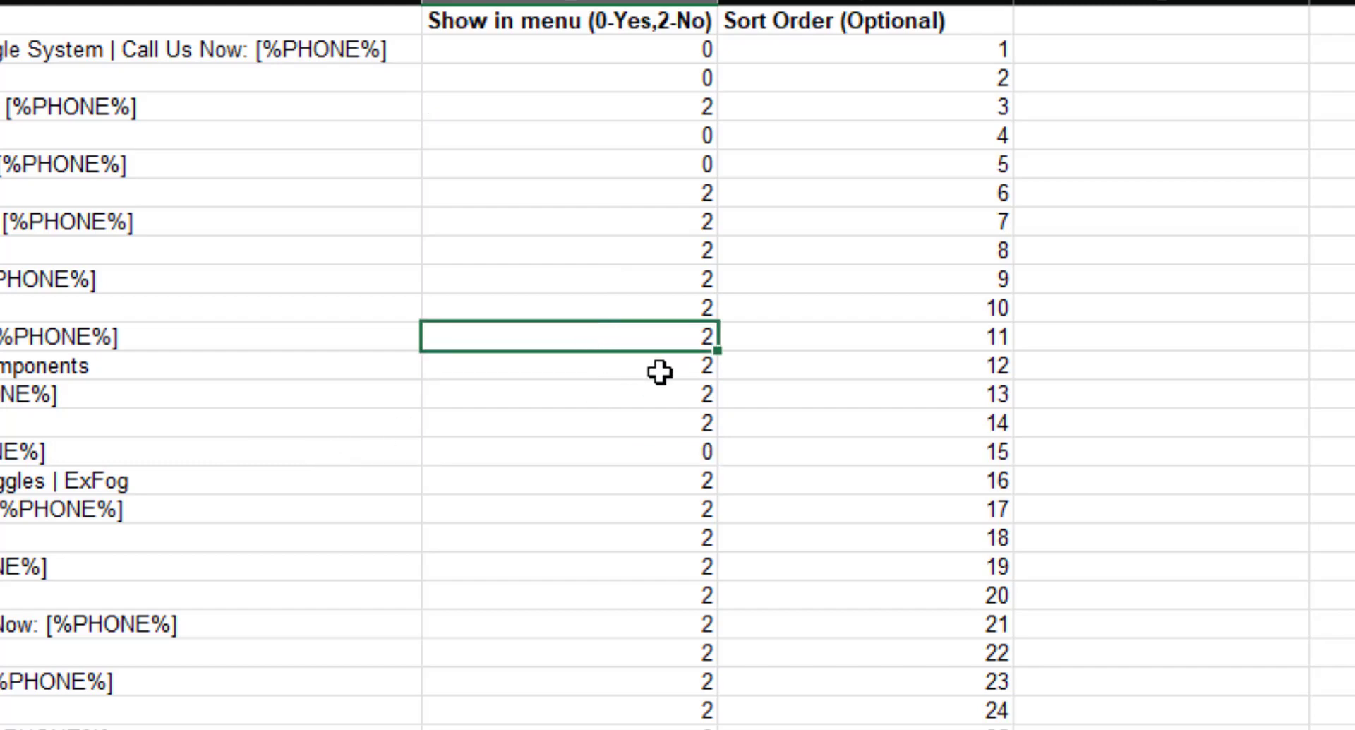
Give how-to-anti-fog-goggles sort order 3 and the machinists page sort order 15.
click(807, 450)
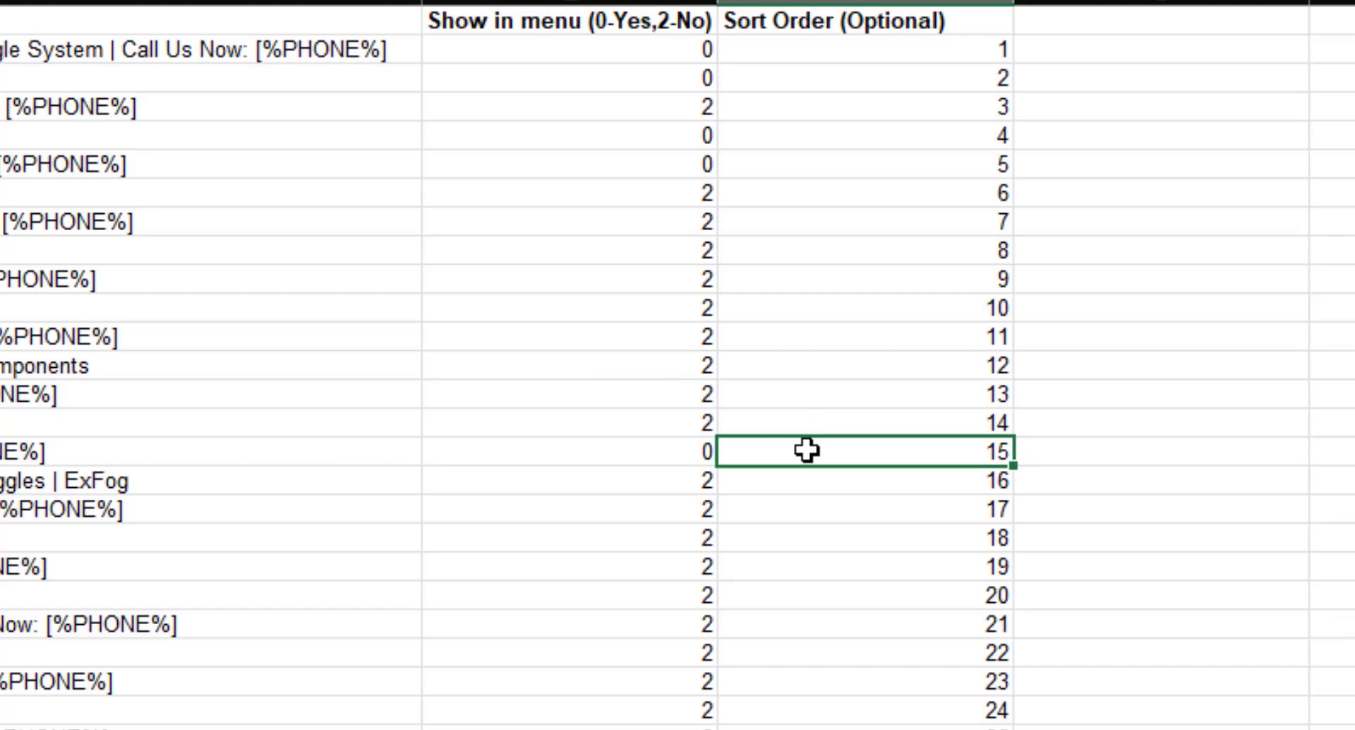
click(843, 106)
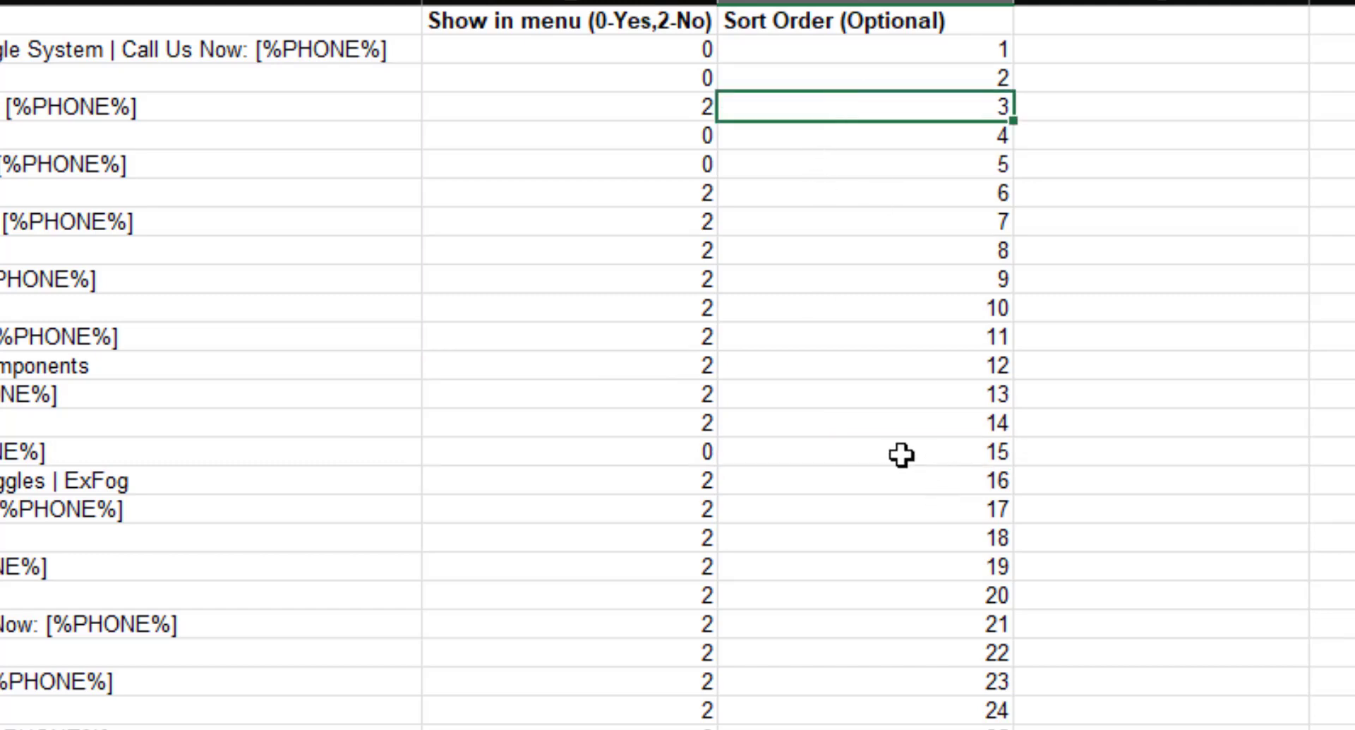
click(874, 445)
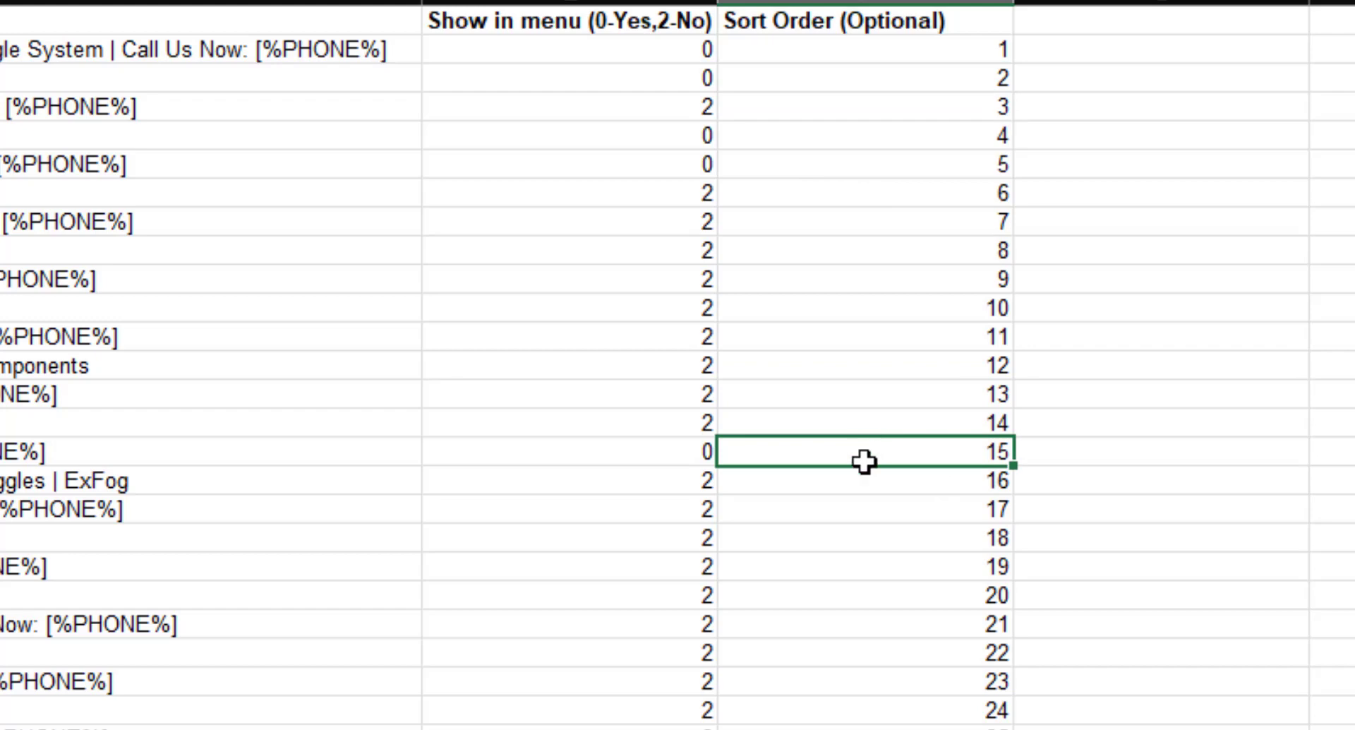
text(3)
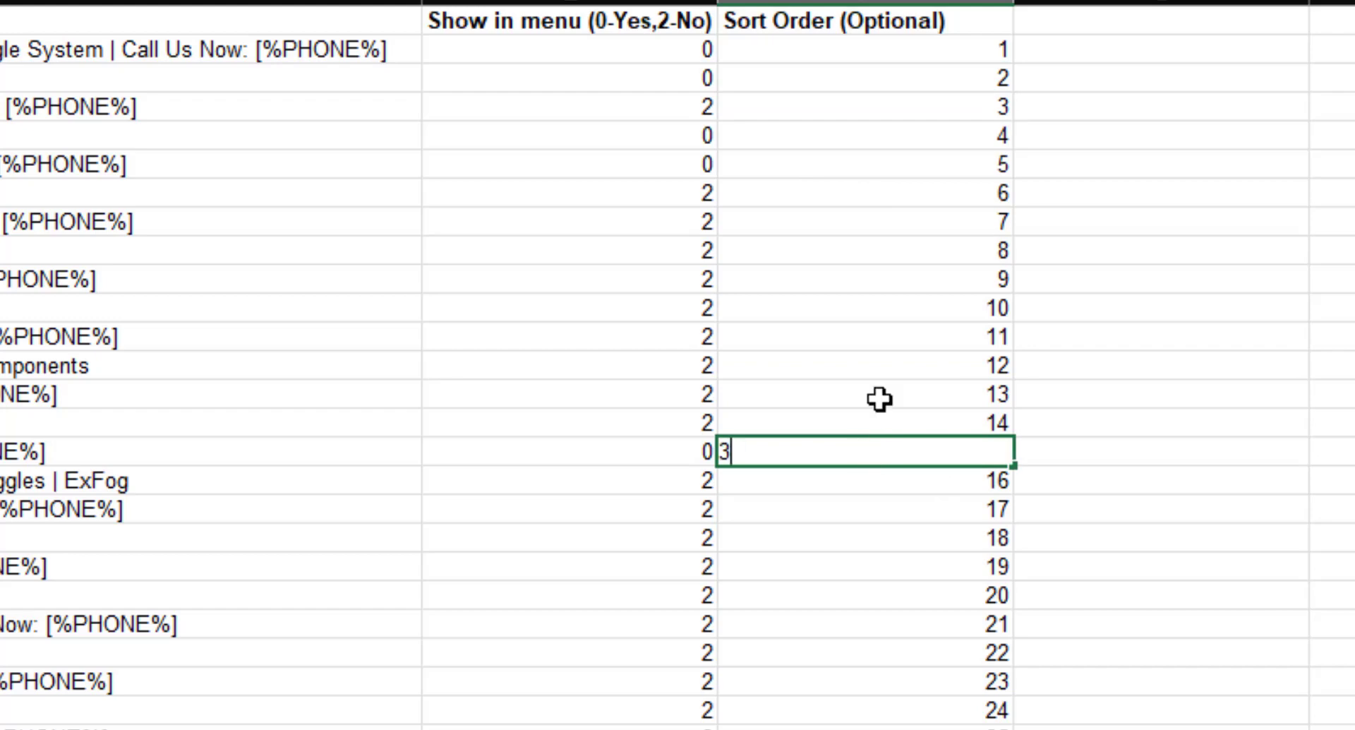
click(796, 104)
text(15)
click(816, 448)
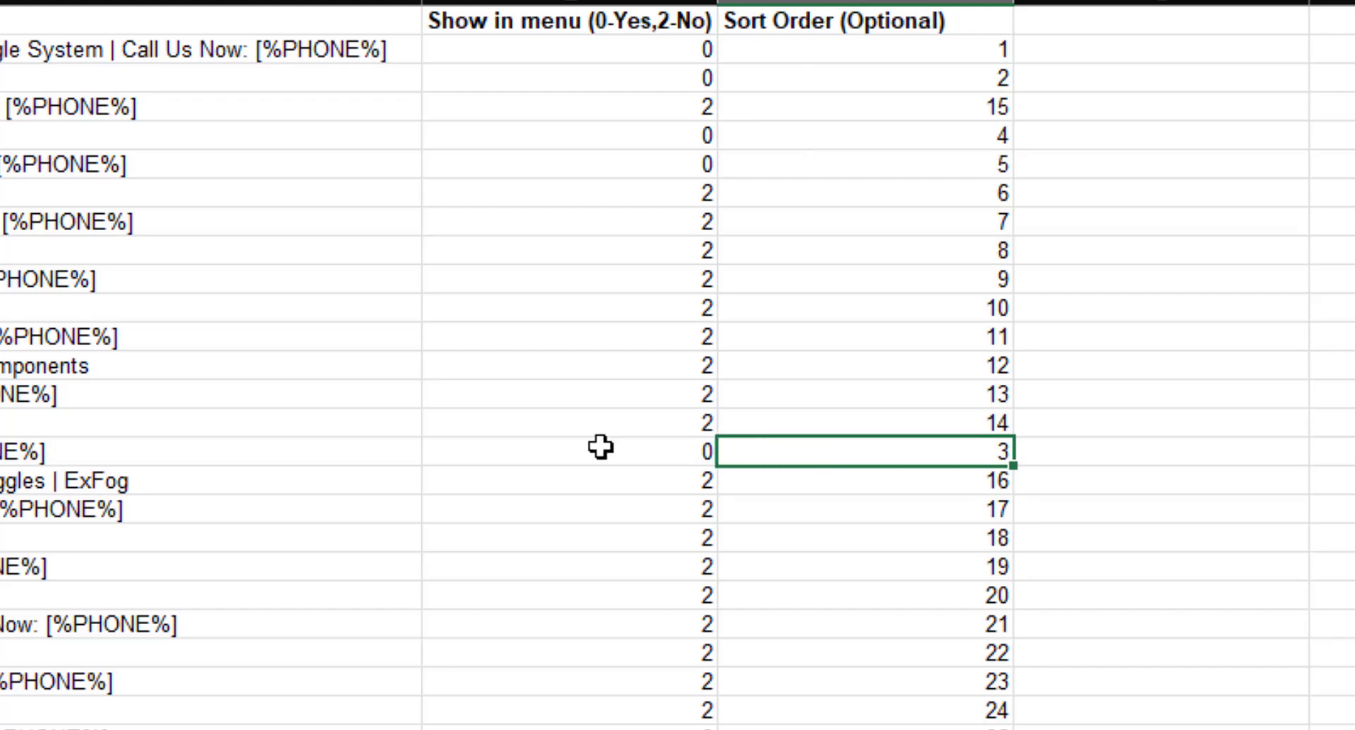
Review the updated menu flags and sort orders, then close the workbook.
drag(602, 447, 869, 449)
click(900, 52)
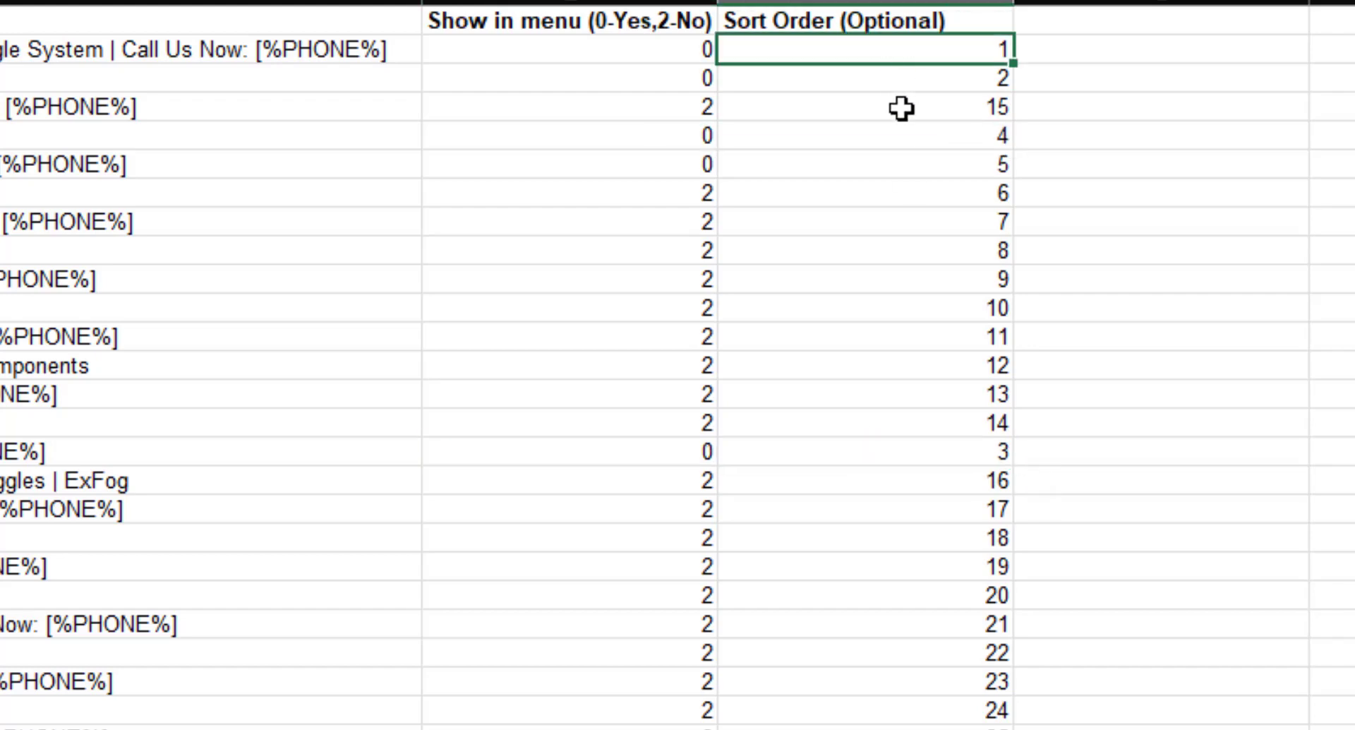
click(916, 77)
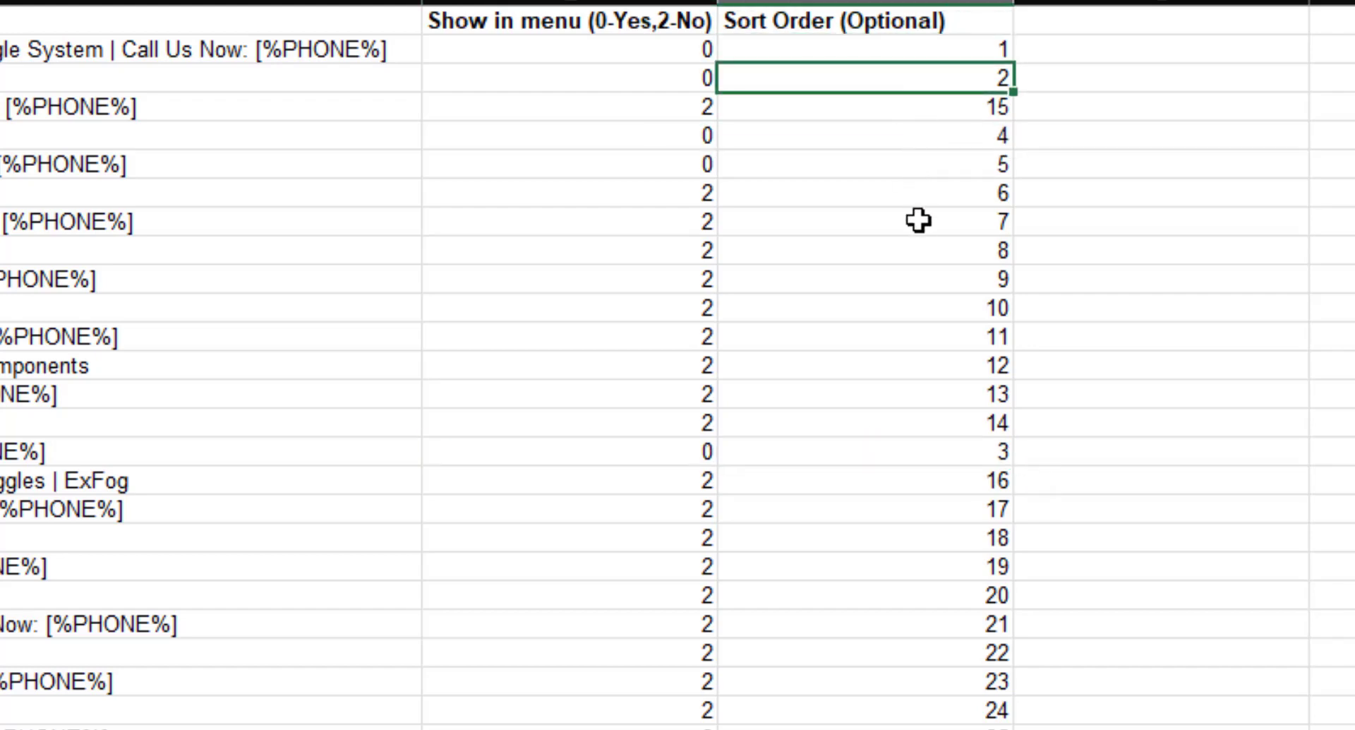
click(864, 107)
click(15, 107)
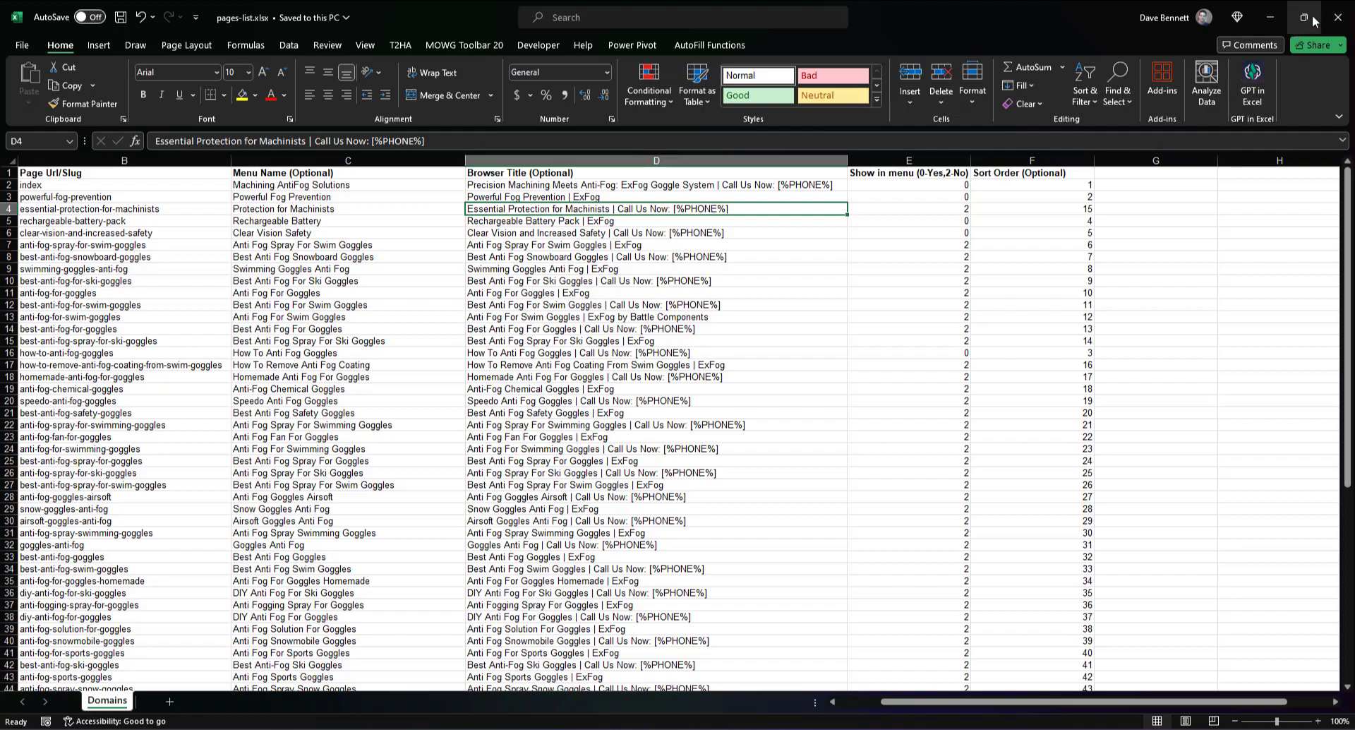
click(1337, 17)
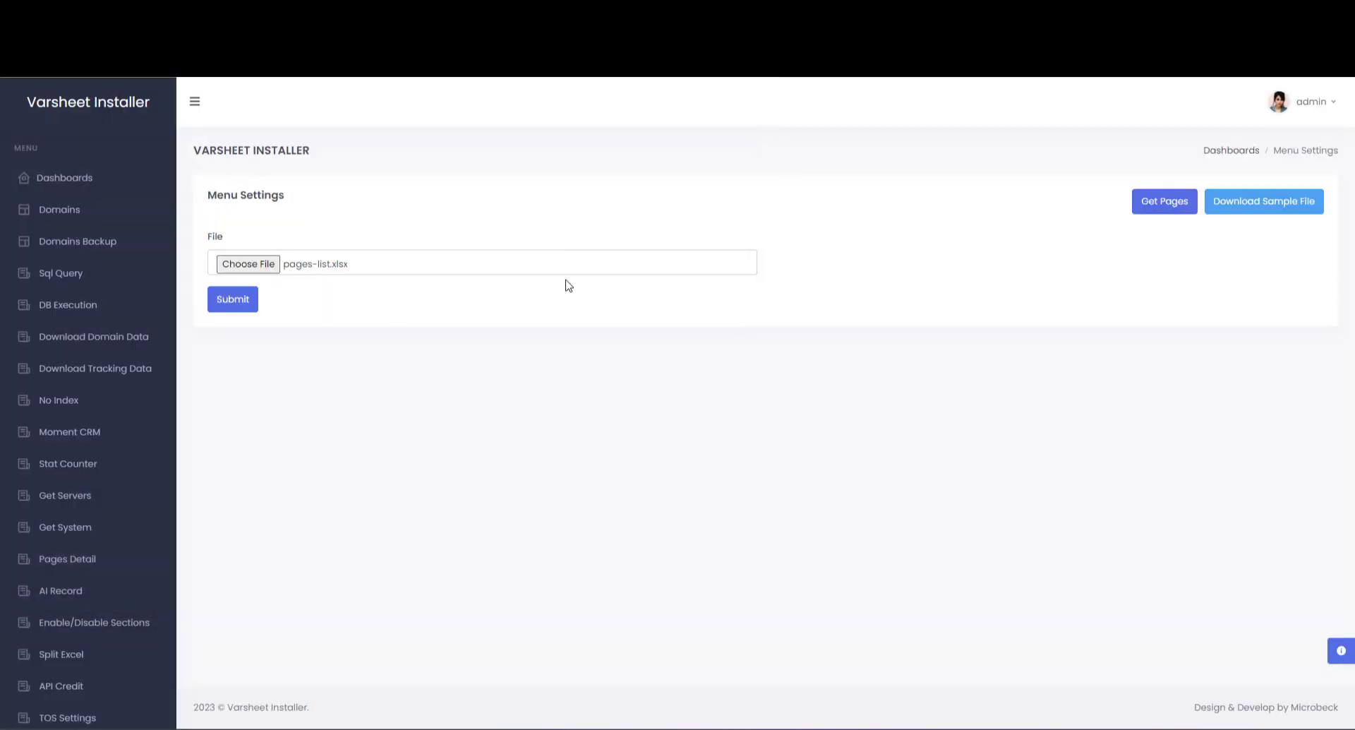
Submit pages-list.xlsx in Varsheet Installer and bring the live ExFog Chrome window forward.
click(221, 301)
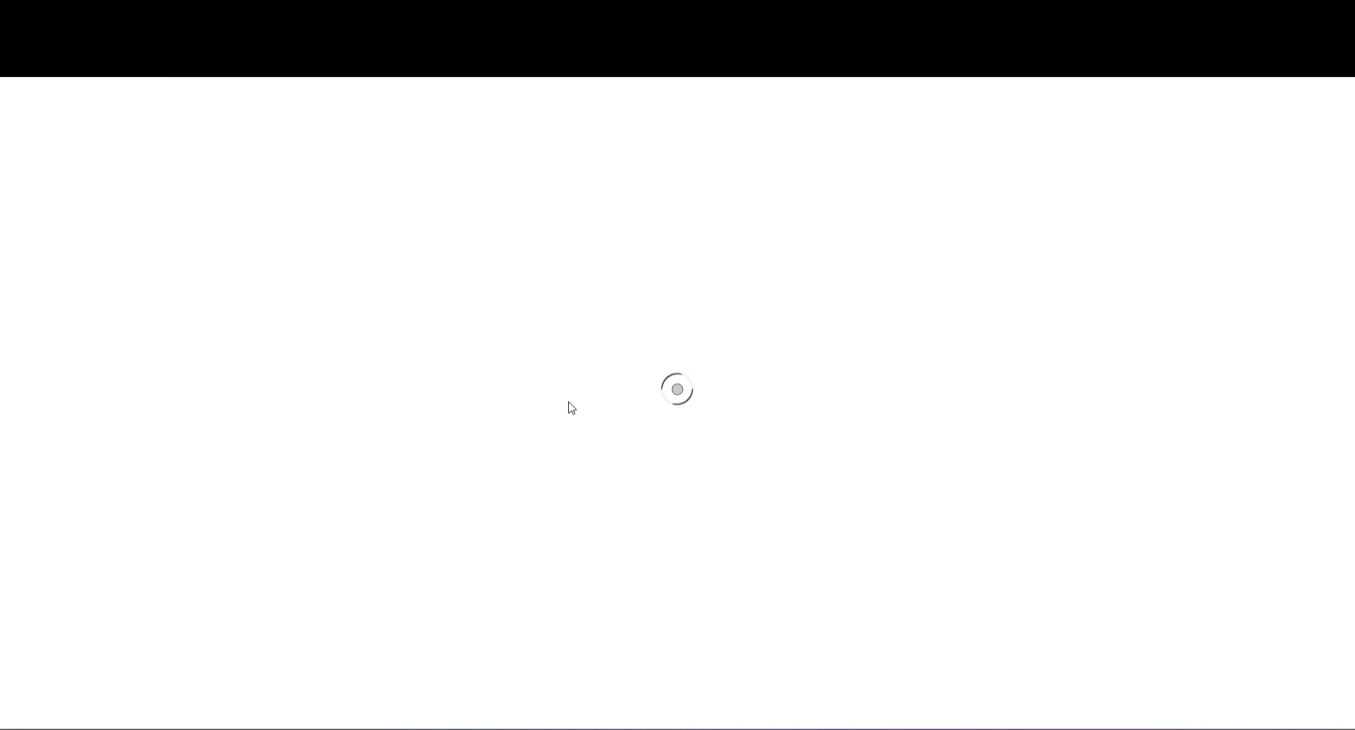
mouse_move(474, 664)
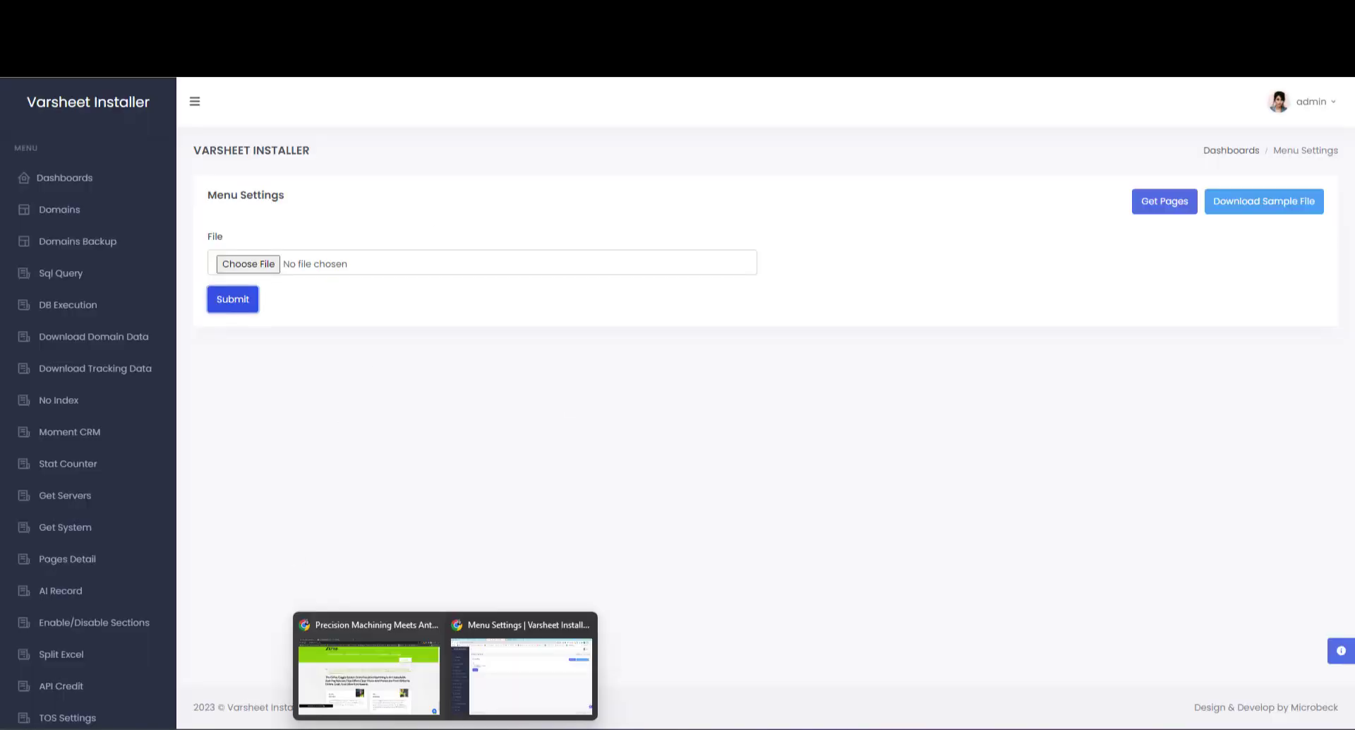
click(379, 682)
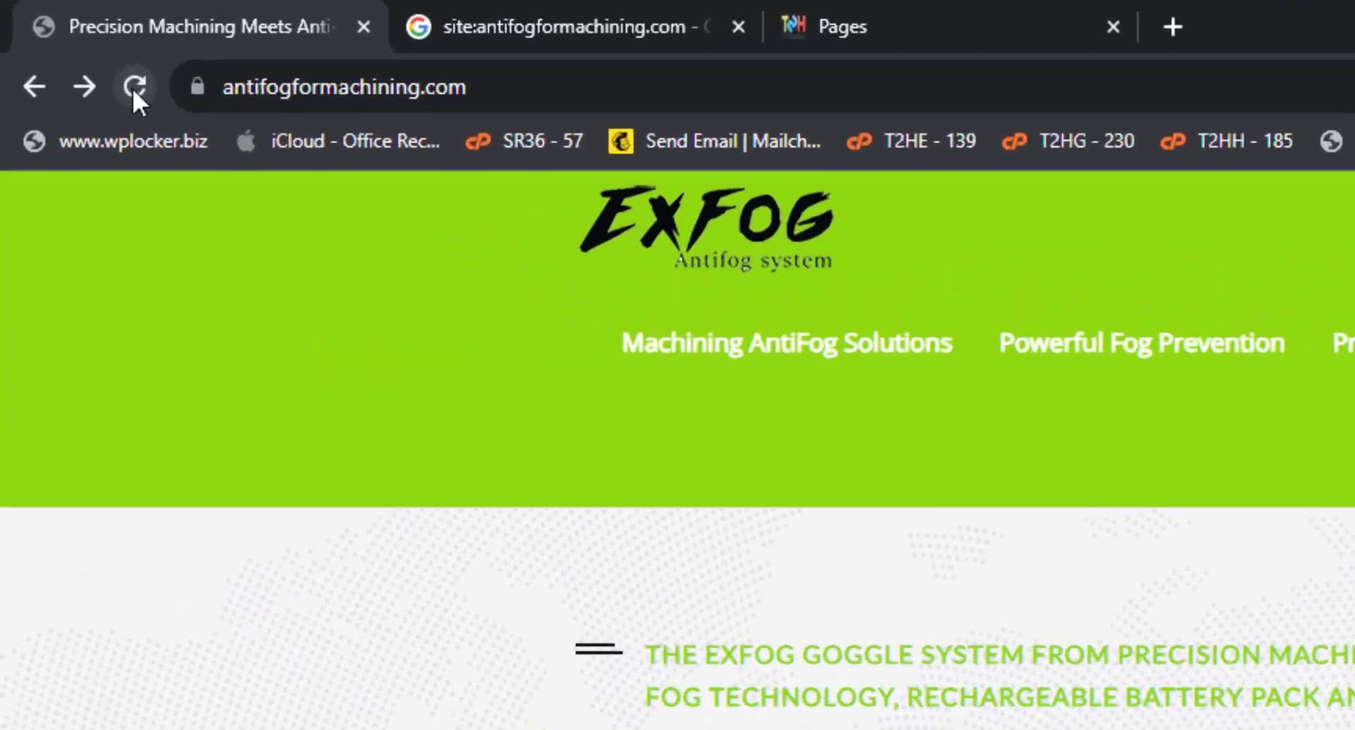
Reload the ExFog home page to see the updated menu.
click(134, 88)
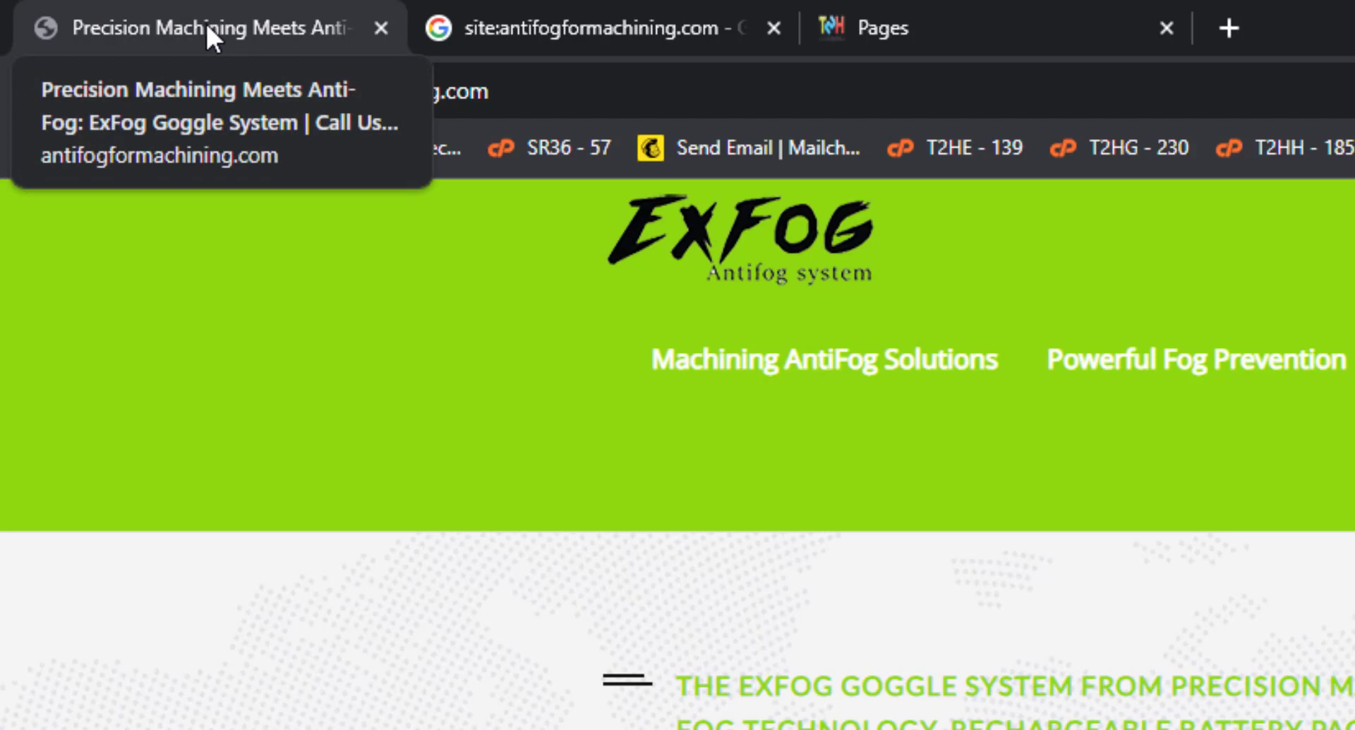
right_click(173, 379)
key(Escape)
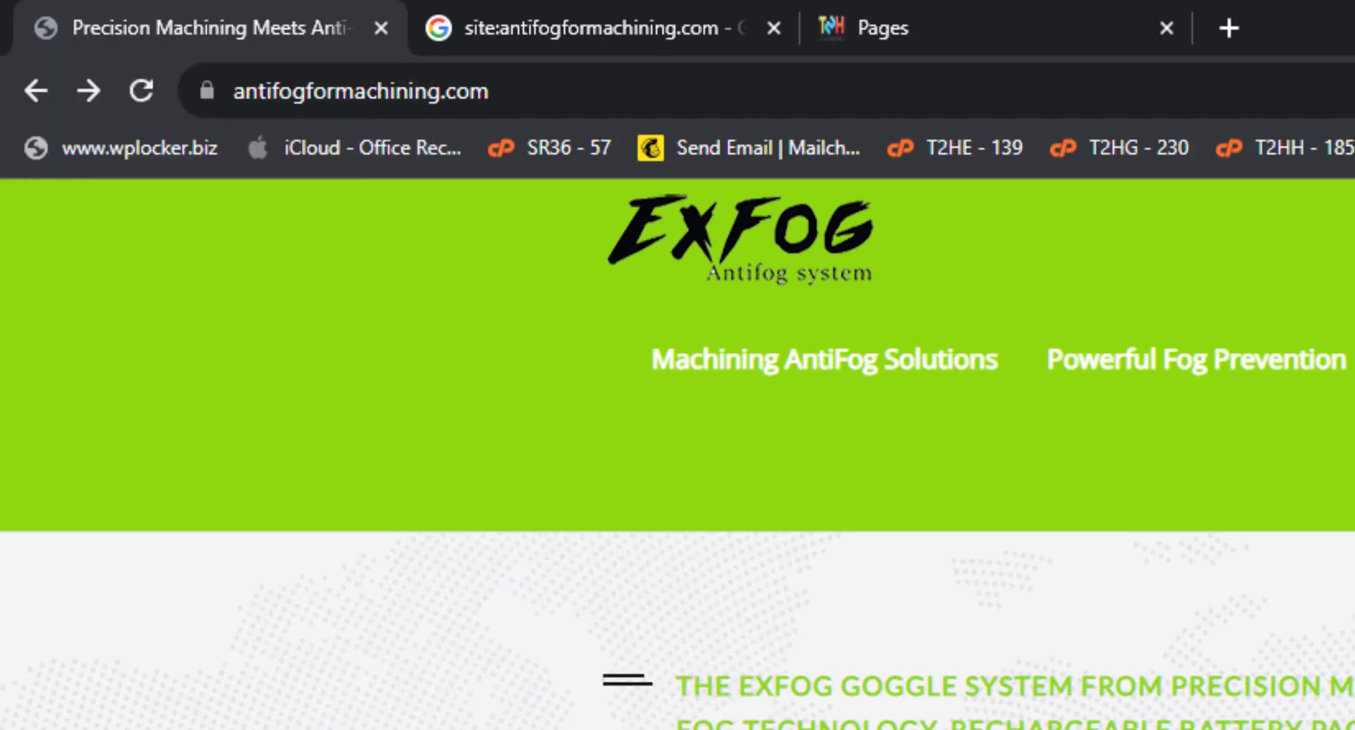
Find the <title tag in the page source and select its title text.
key(ctrl+u)
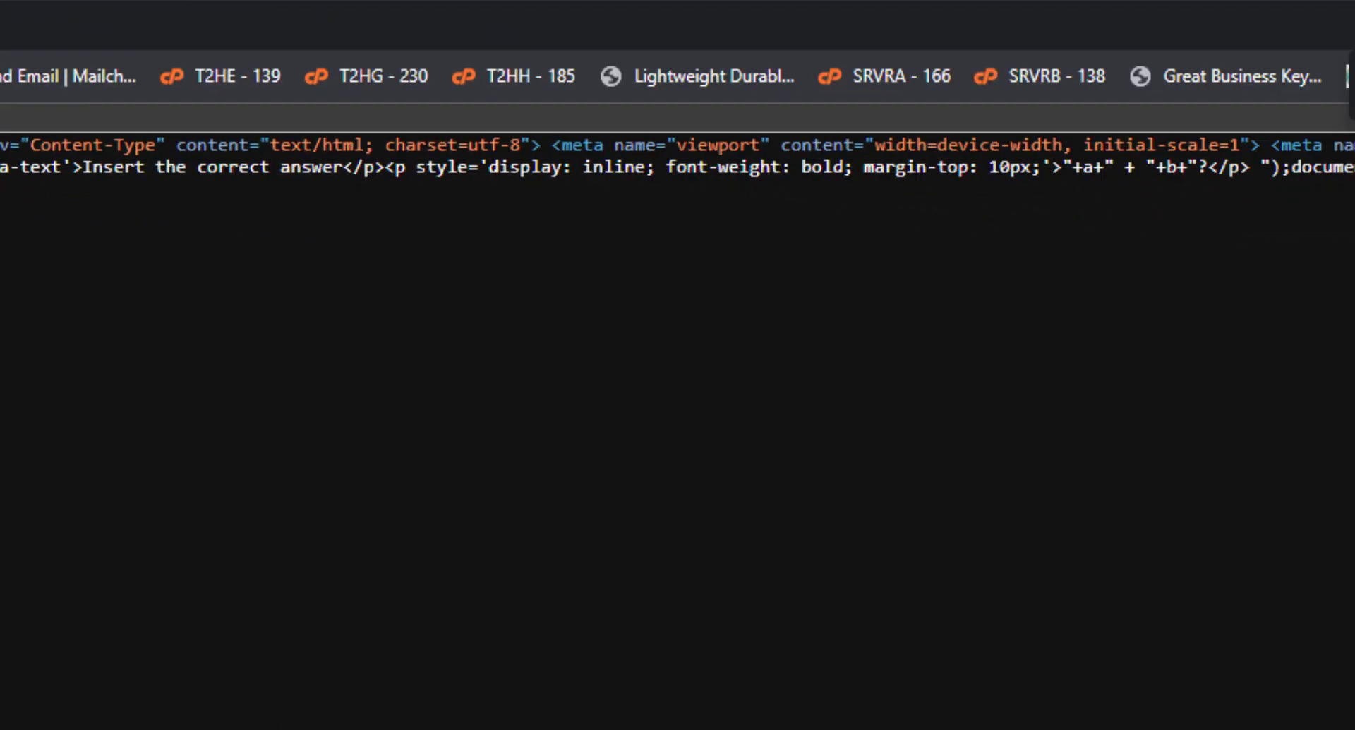
key(ctrl+f)
text(<title)
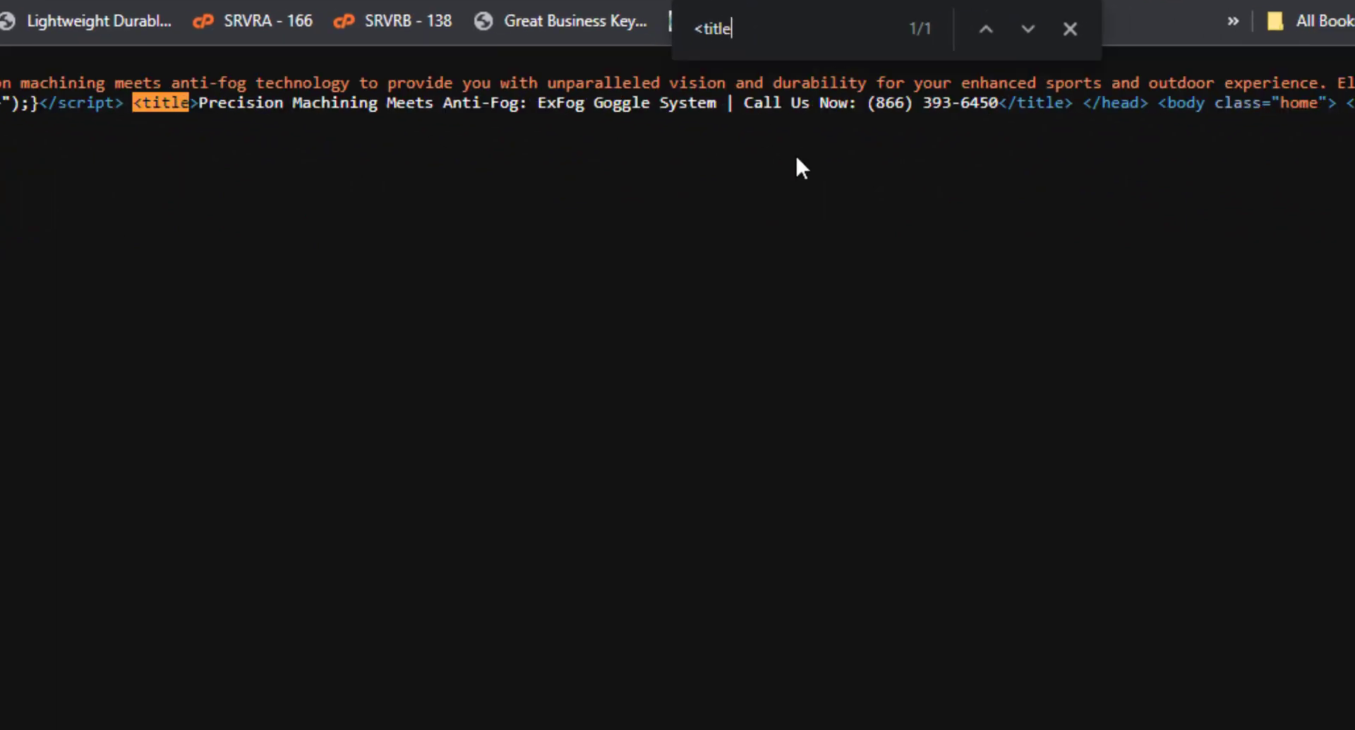
drag(997, 103, 198, 103)
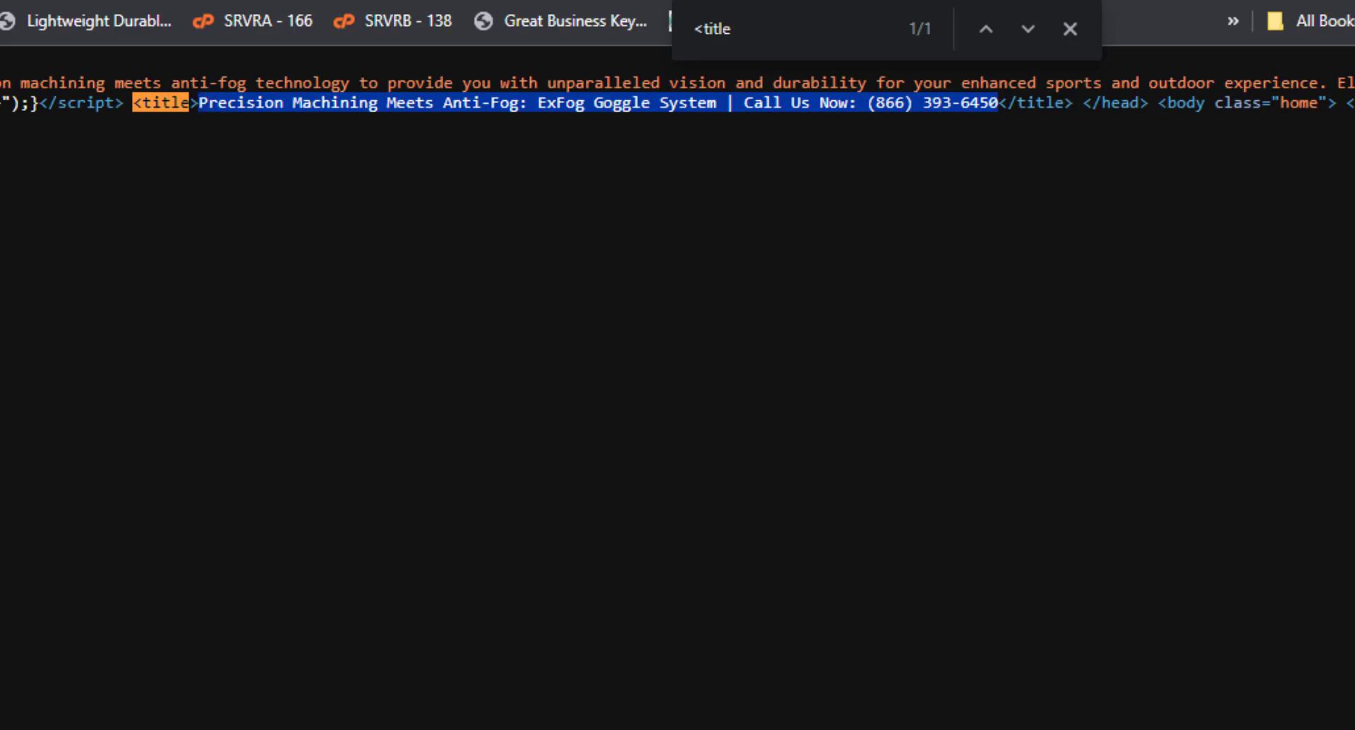
click(88, 12)
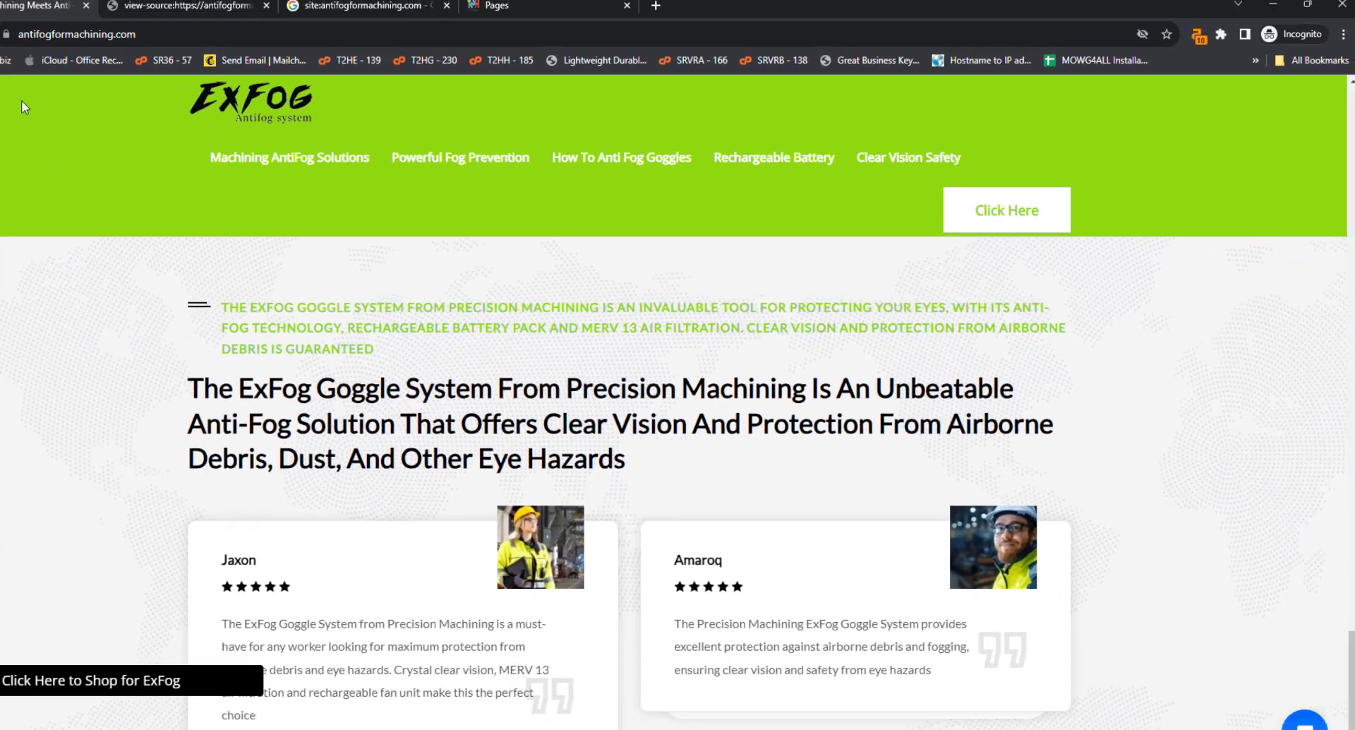
Open DIY Anti Fog Spray and Anti Fog For Ski Goggles pages to check the How To Anti Fog Goggles menu item.
click(38, 40)
scroll(607, 226, down, 3)
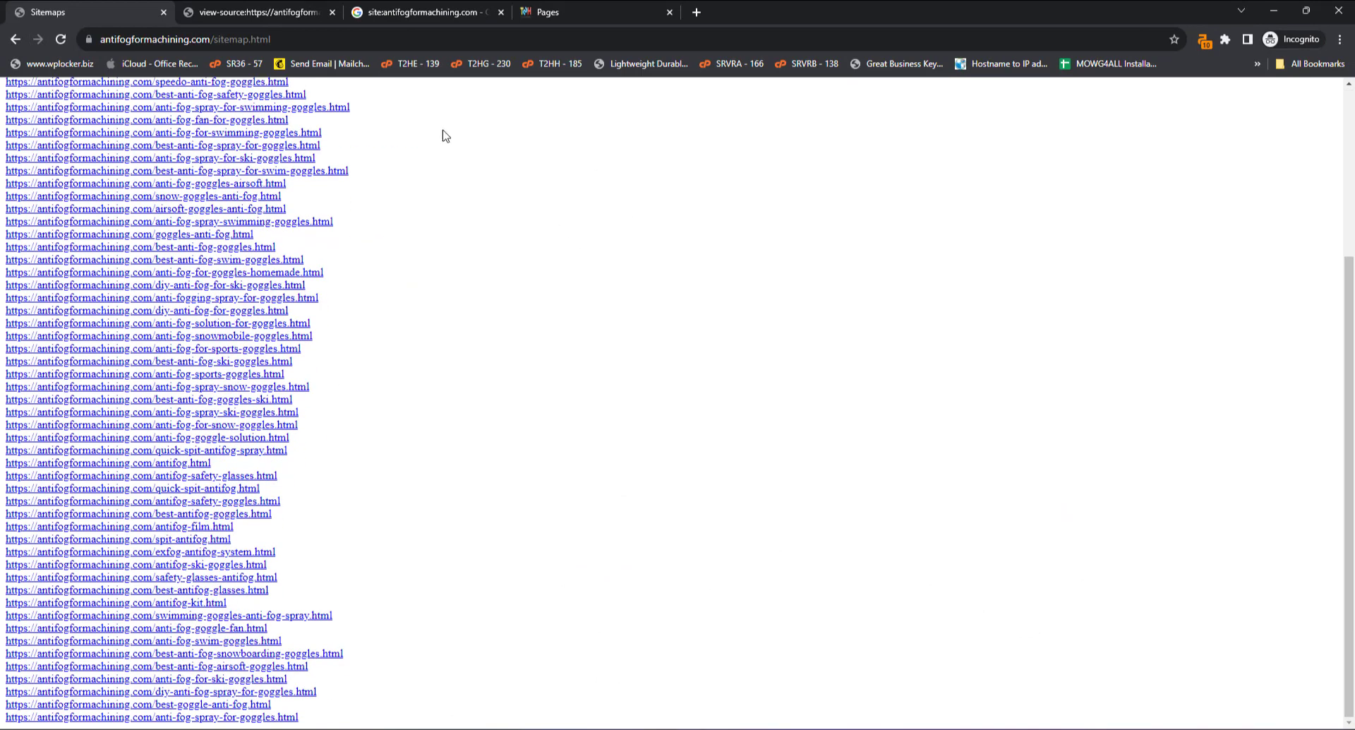
click(220, 692)
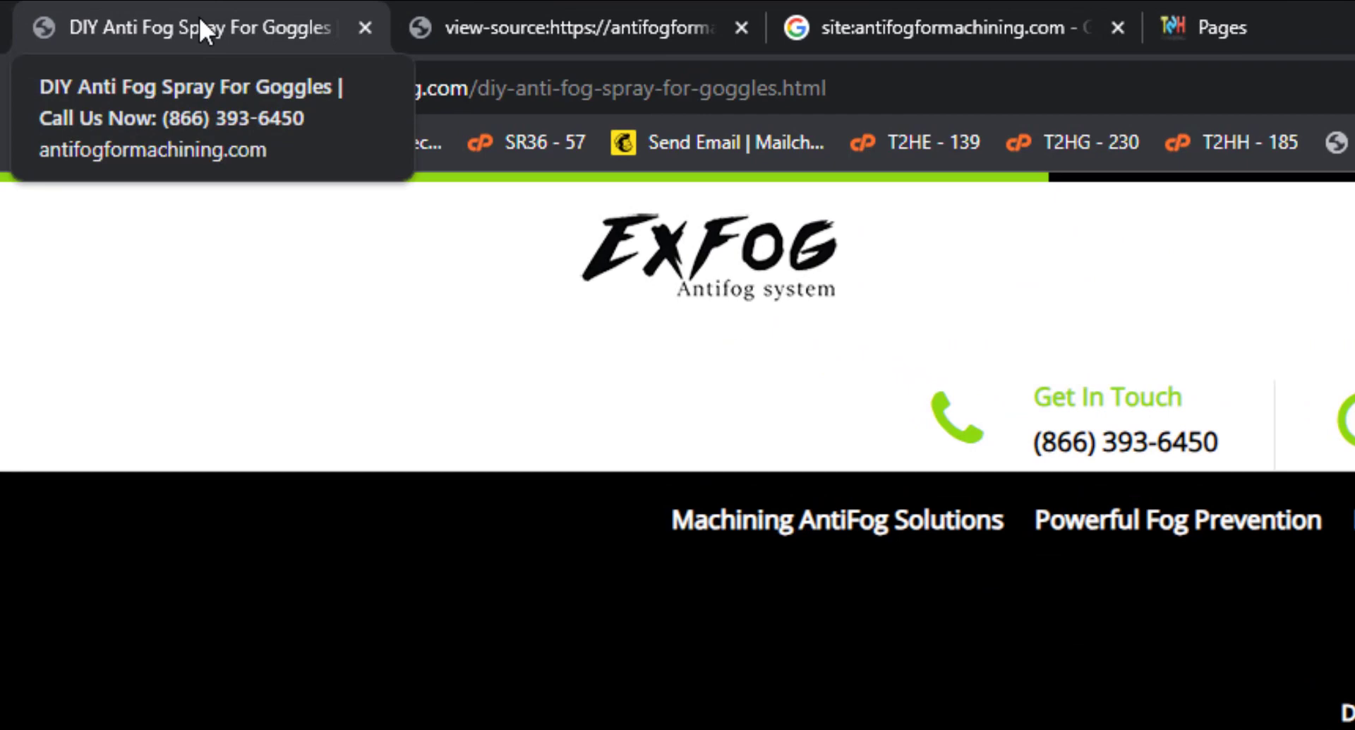
click(35, 89)
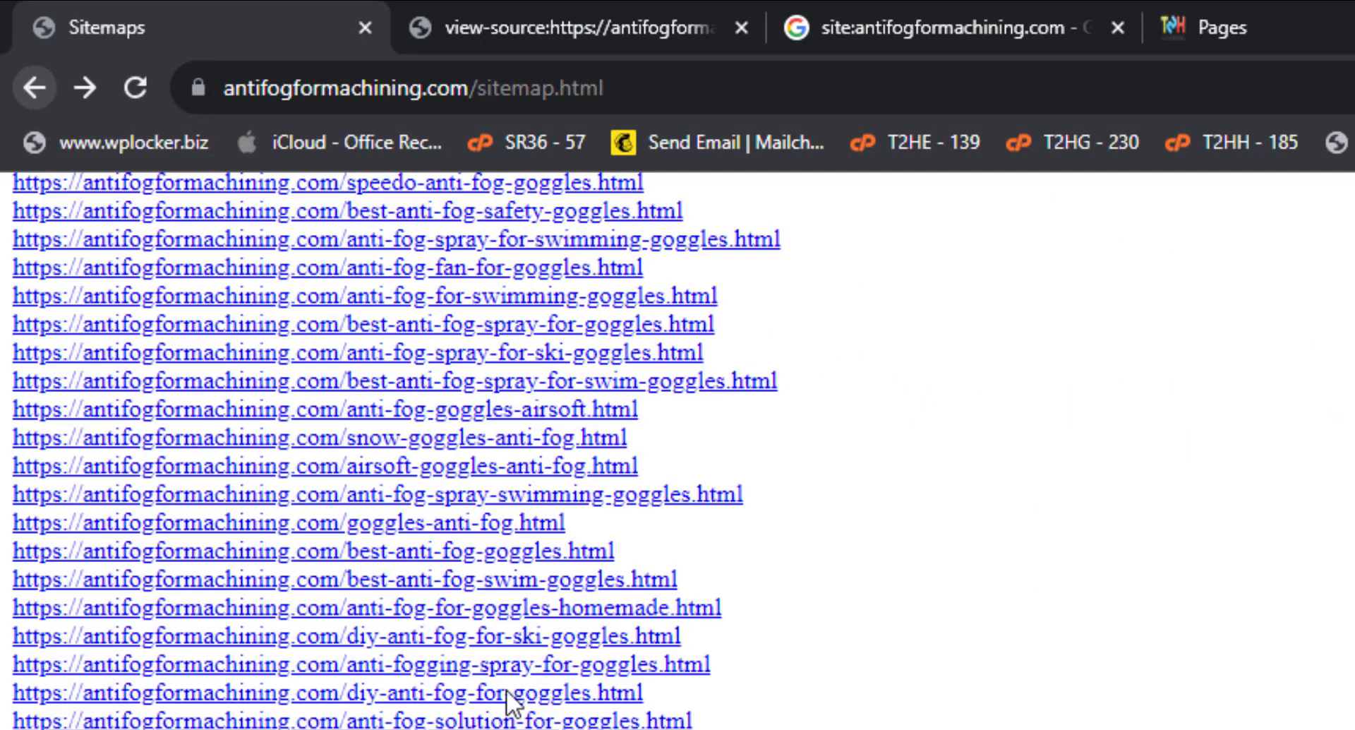
click(84, 87)
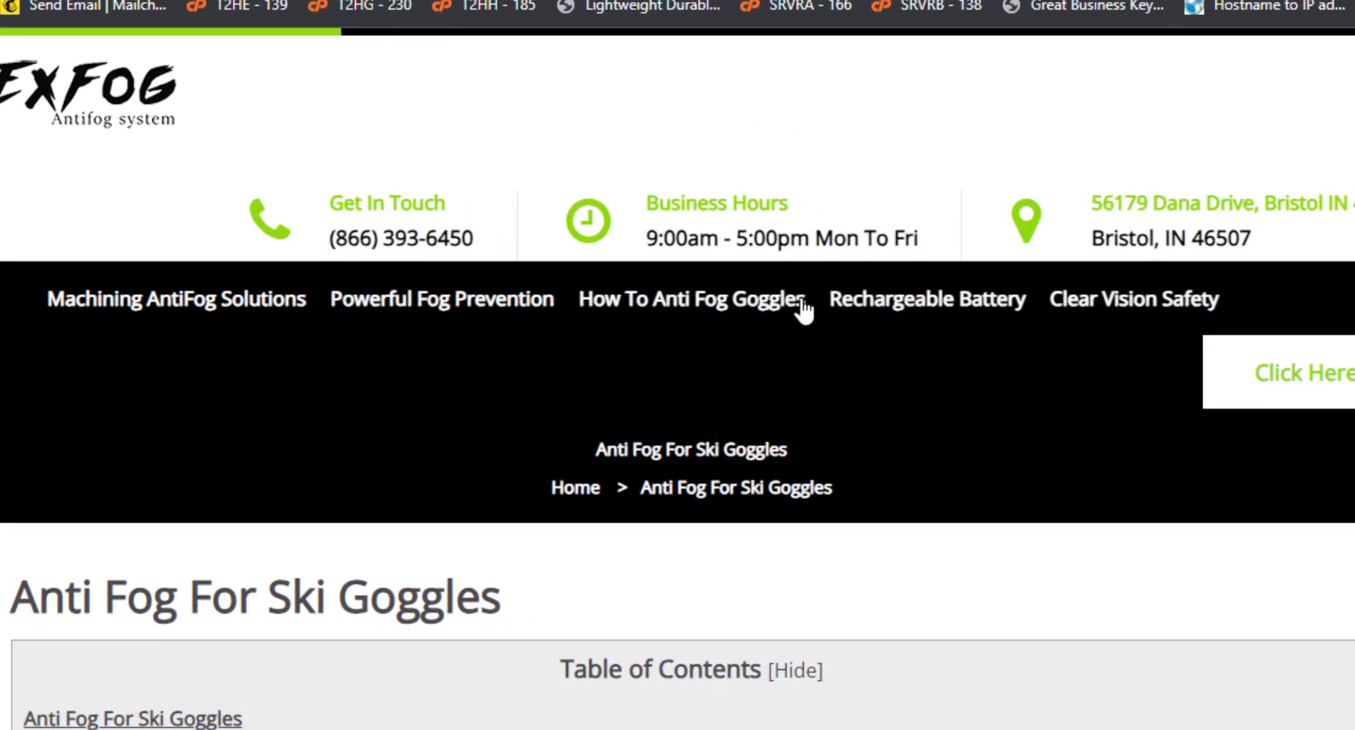
drag(805, 299, 579, 301)
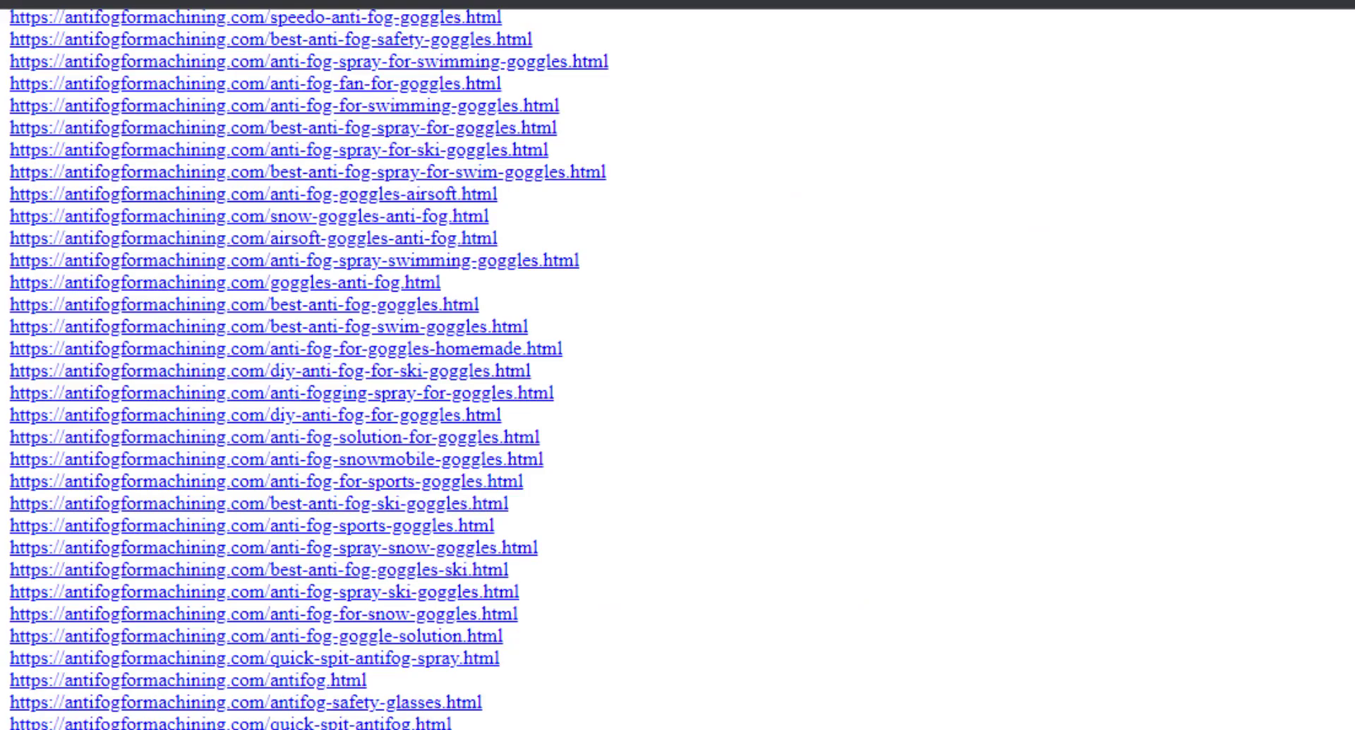
scroll(604, 374, up, 6)
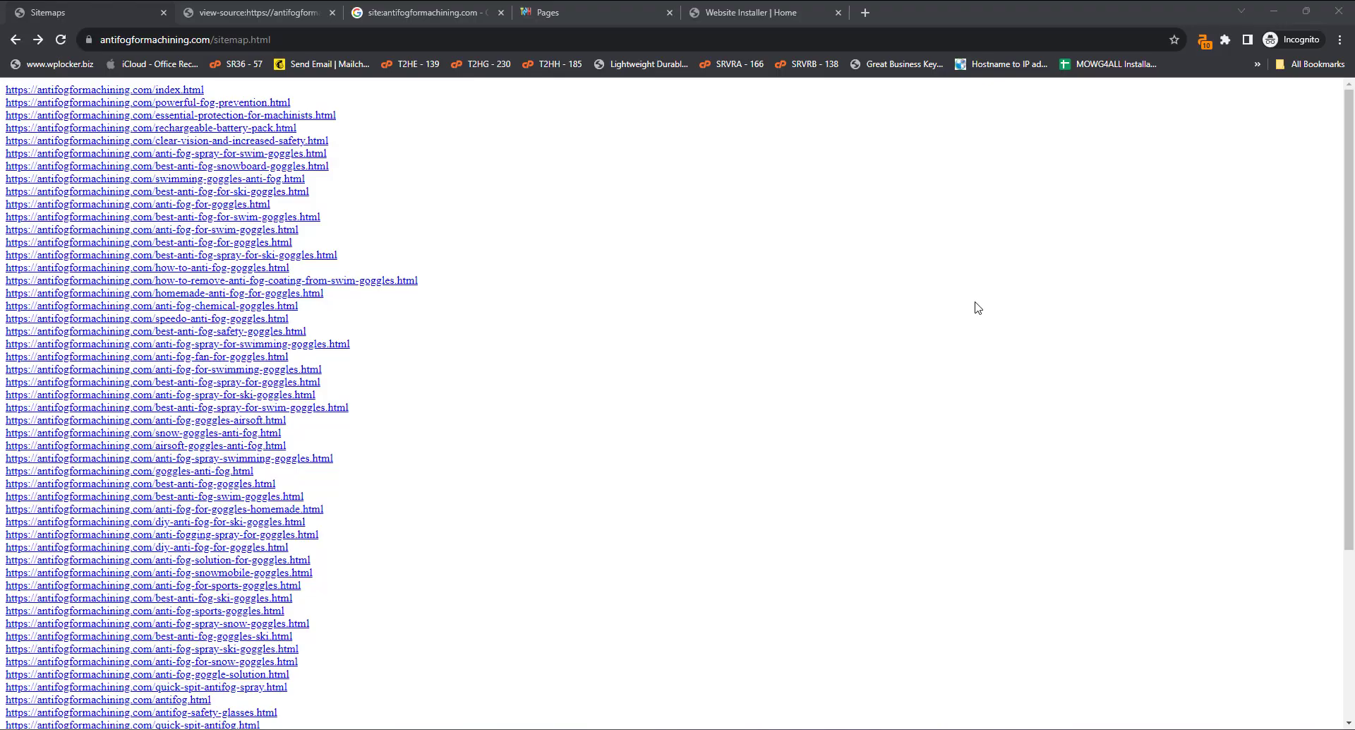
Show the Website Installer template gallery filtered to Stylish Design templates.
click(757, 14)
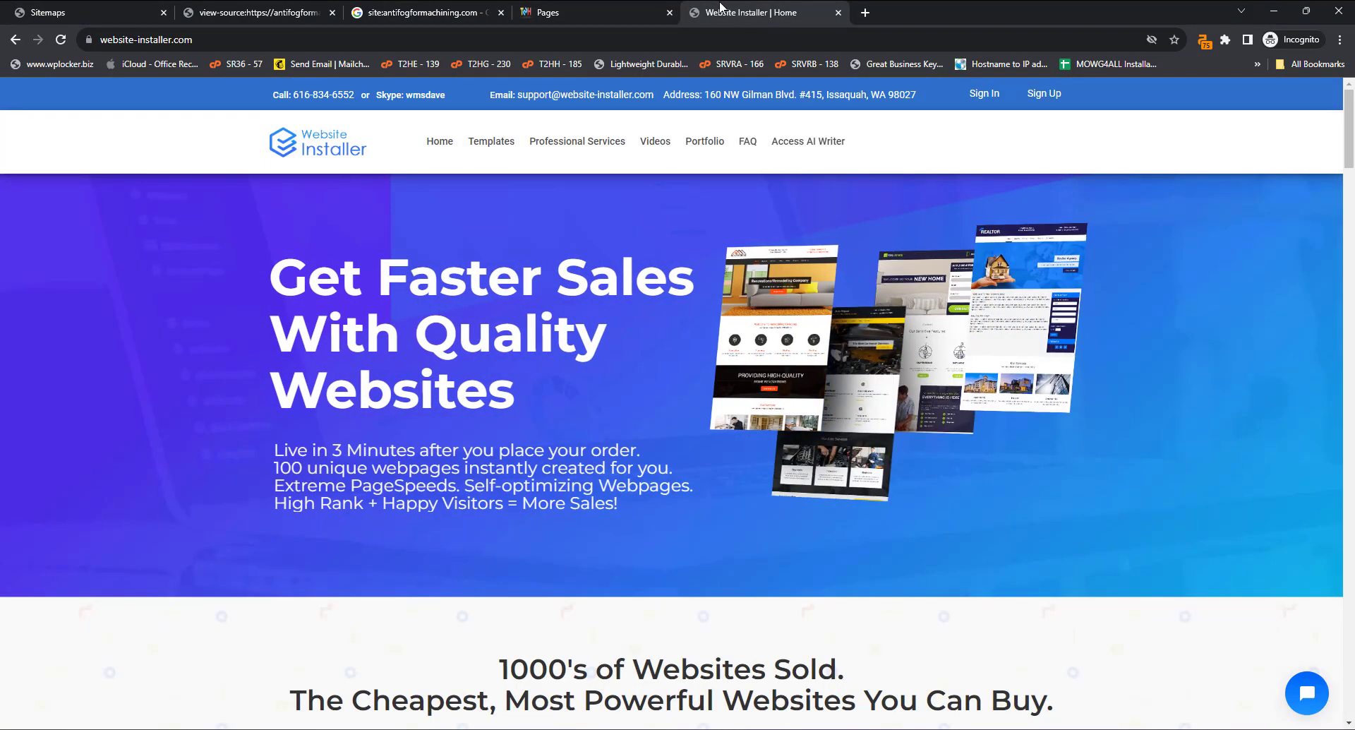
click(488, 141)
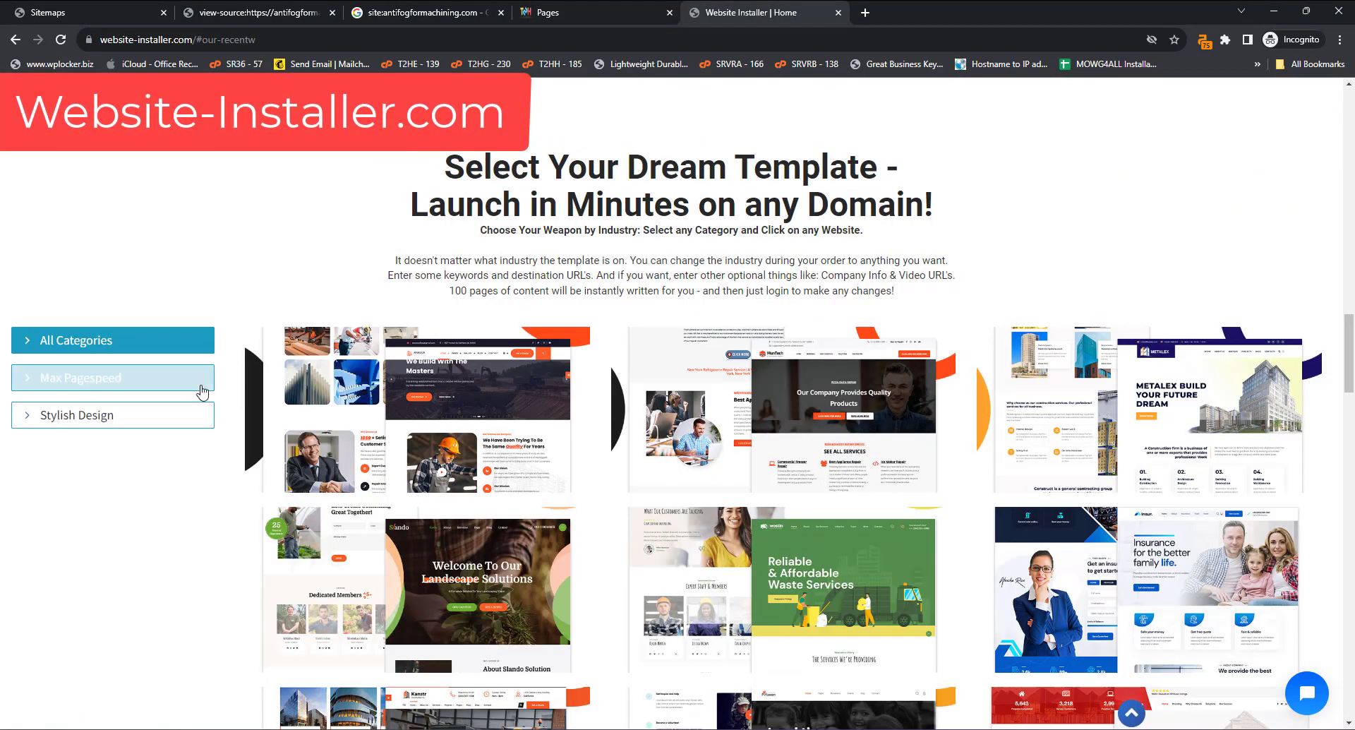
click(109, 417)
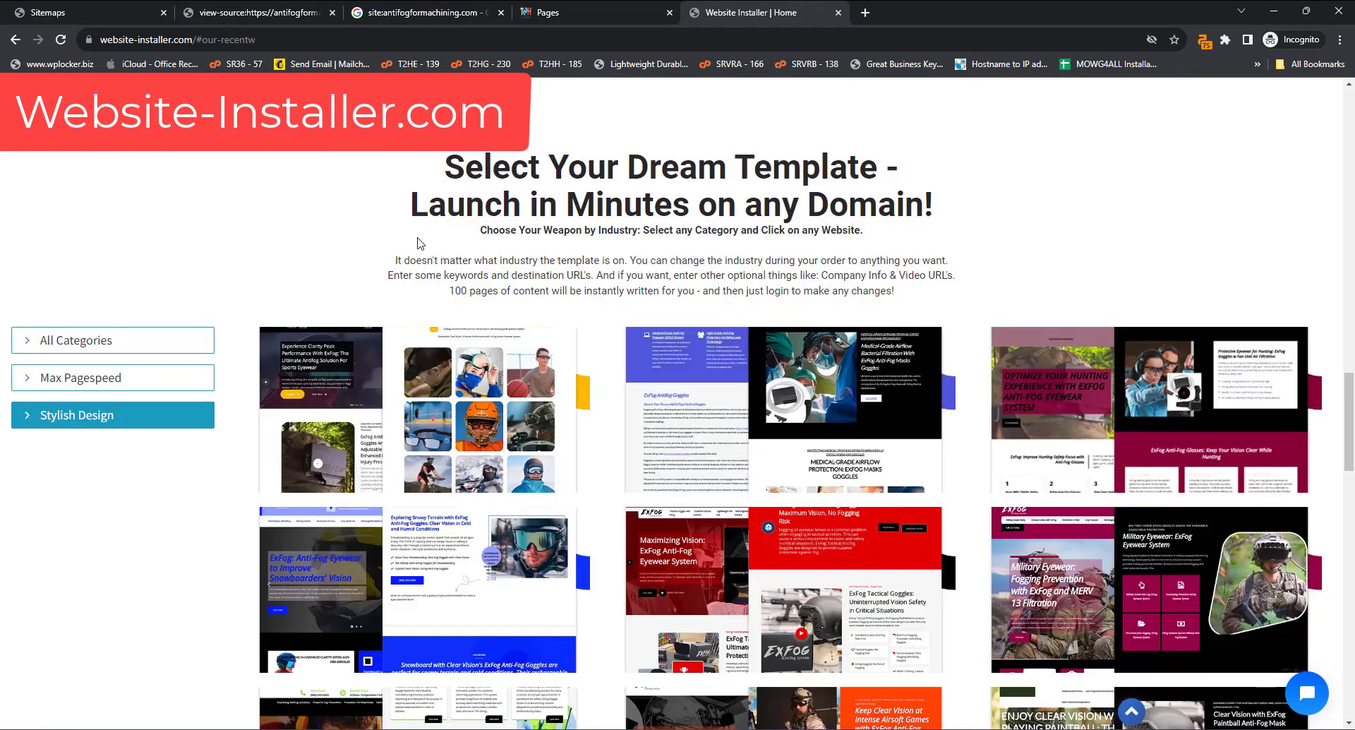